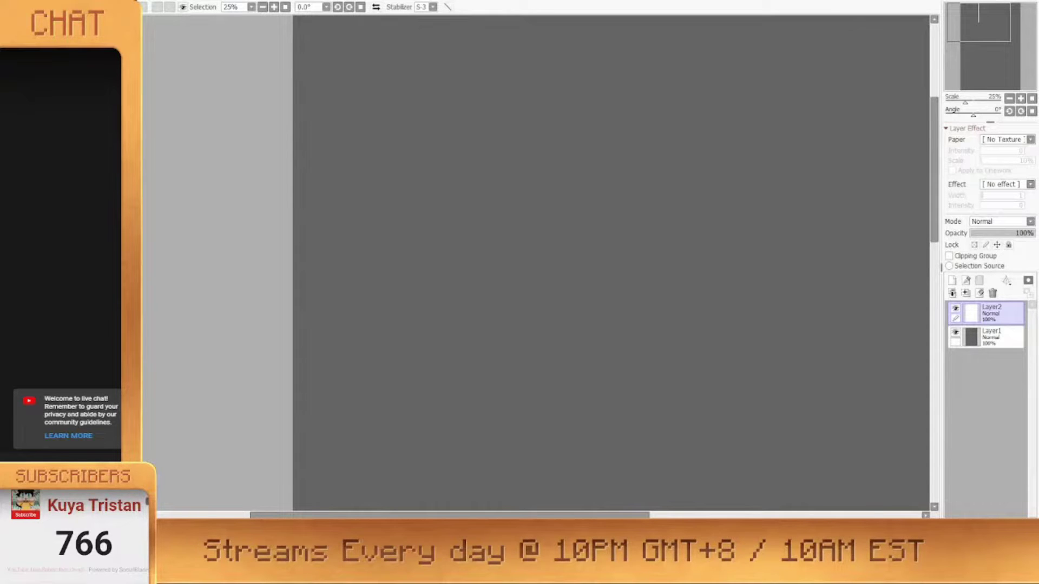
Paste the blocky purple character render as a reference and sketch a round head circle beside it on Layer2
key(ctrl+Tab)
key(ctrl+Tab)
key(ctrl+Tab)
key(ctrl+Tab)
key(ctrl+v)
scroll(554, 297, up, 2)
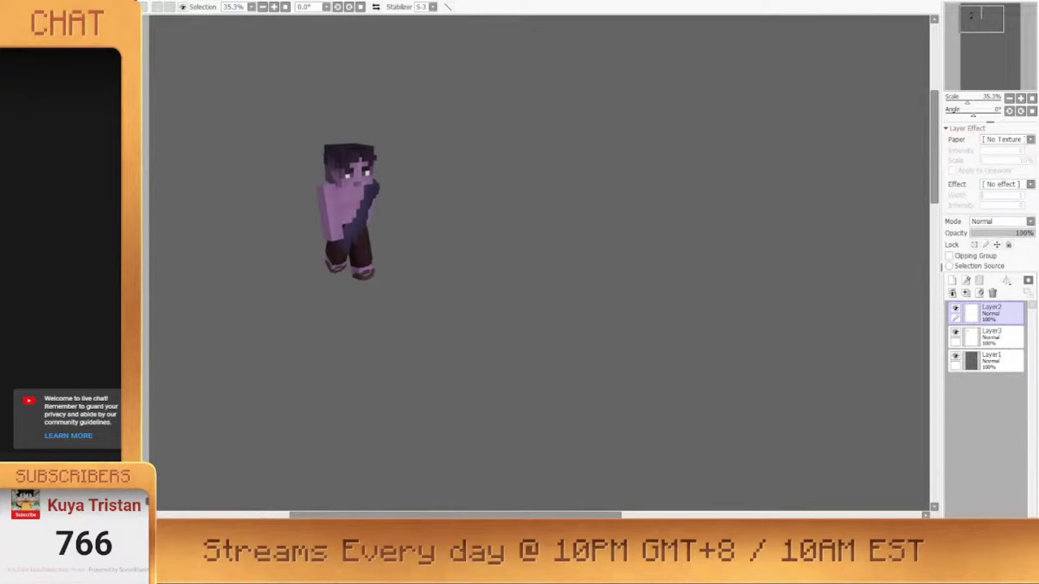
scroll(359, 169, up, 1)
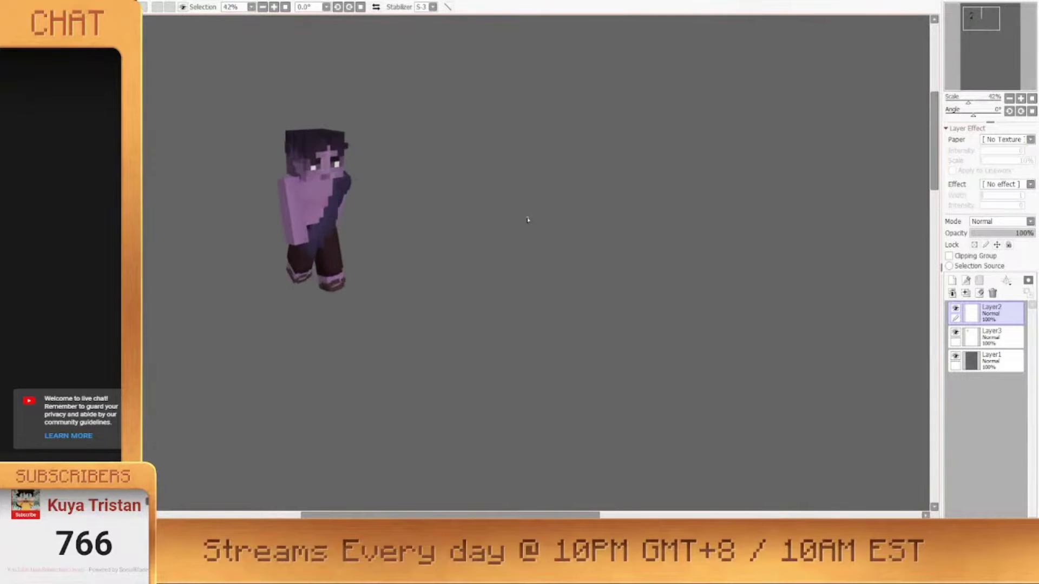
mouse_move(557, 151)
mouse_down()
mouse_move(618, 147)
mouse_move(568, 161)
mouse_up()
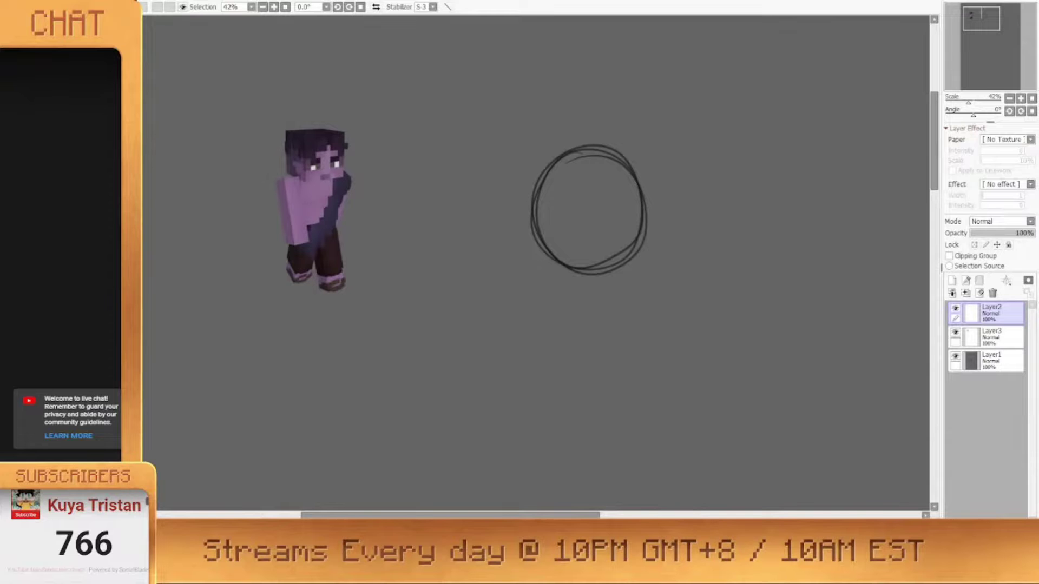
Paste the curly-haired purple portrait above Layer3 as a second reference, placing it beside the sketch area
click(991, 337)
key(ctrl+v)
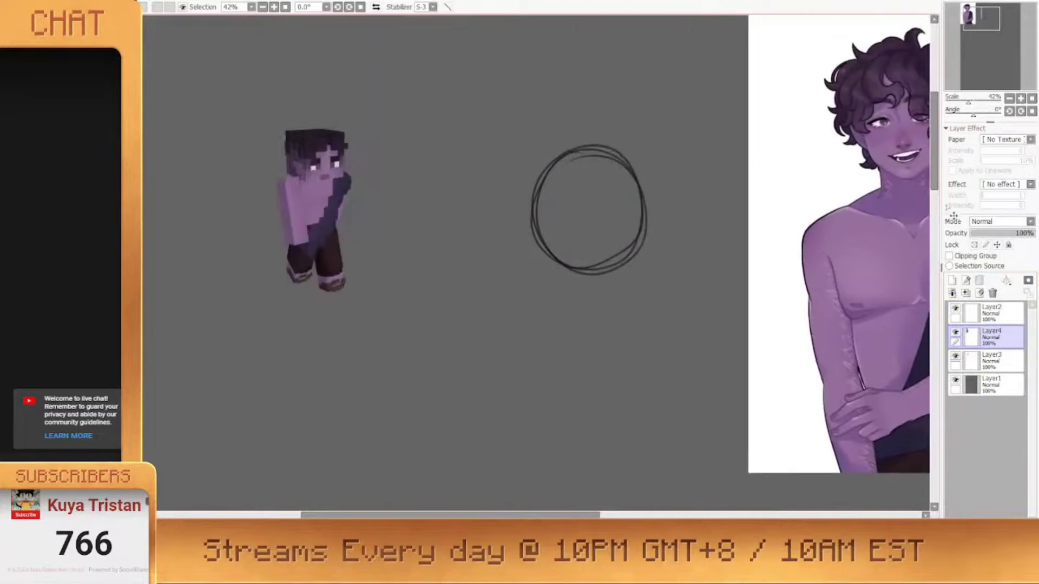
scroll(536, 263, down, 1)
On Layer2, sketch a small chibi torso beneath the head circle with both arms raised
click(991, 313)
drag(444, 206, 540, 190)
mouse_move(494, 237)
mouse_down()
mouse_move(499, 222)
mouse_move(459, 284)
mouse_move(508, 312)
mouse_up()
mouse_move(523, 223)
mouse_down()
mouse_move(526, 274)
mouse_move(513, 309)
mouse_up()
mouse_move(488, 225)
mouse_down()
mouse_move(454, 182)
mouse_move(475, 187)
mouse_move(498, 217)
mouse_up()
mouse_move(570, 177)
mouse_down()
mouse_move(537, 216)
mouse_move(579, 183)
mouse_move(530, 249)
mouse_up()
mouse_move(483, 224)
mouse_down()
mouse_move(492, 234)
mouse_move(500, 217)
mouse_up()
Sketch two short spread legs below the torso, ending in oval feet
drag(494, 263, 448, 292)
mouse_move(500, 274)
mouse_down()
mouse_move(454, 316)
mouse_move(452, 295)
mouse_up()
drag(530, 266, 528, 273)
drag(528, 276, 528, 331)
drag(540, 277, 539, 328)
mouse_move(441, 273)
mouse_down()
mouse_move(458, 314)
mouse_move(446, 276)
mouse_move(464, 295)
mouse_up()
mouse_move(543, 296)
mouse_down()
mouse_move(528, 319)
mouse_move(544, 296)
mouse_up()
Add round hands to the raised arms and rough in the face with large circular eyes
mouse_move(598, 155)
mouse_down()
mouse_move(603, 190)
mouse_move(599, 174)
mouse_move(618, 164)
mouse_up()
drag(488, 160, 472, 189)
mouse_move(553, 139)
mouse_down()
mouse_move(533, 183)
mouse_move(552, 224)
mouse_move(533, 313)
mouse_up()
drag(513, 255, 591, 266)
drag(575, 212, 594, 226)
mouse_move(521, 230)
mouse_down()
mouse_move(529, 246)
mouse_move(537, 234)
mouse_move(563, 247)
mouse_move(579, 273)
mouse_up()
mouse_move(517, 254)
mouse_down()
mouse_move(538, 254)
mouse_move(520, 251)
mouse_move(541, 263)
mouse_move(529, 259)
mouse_move(536, 247)
mouse_move(569, 245)
mouse_up()
Sketch fringe strands and a small hair bun on the head, with a teardrop under one eye
mouse_move(522, 234)
mouse_down()
mouse_move(553, 211)
mouse_move(555, 223)
mouse_move(543, 214)
mouse_move(520, 229)
mouse_up()
drag(563, 210, 583, 233)
mouse_move(577, 219)
mouse_down()
mouse_move(593, 259)
mouse_move(598, 220)
mouse_move(588, 225)
mouse_move(601, 263)
mouse_up()
key(ctrl+d)
key(ctrl+z)
mouse_move(556, 208)
mouse_down()
mouse_move(549, 229)
mouse_move(533, 226)
mouse_move(551, 242)
mouse_move(559, 206)
mouse_move(604, 215)
mouse_move(537, 197)
mouse_up()
key(ctrl+d)
mouse_move(552, 238)
mouse_down()
mouse_move(552, 247)
mouse_move(521, 245)
mouse_up()
mouse_move(566, 255)
mouse_down()
mouse_move(577, 249)
mouse_move(536, 271)
mouse_move(560, 268)
mouse_up()
Erase the vertical line on the lower half of the face
key(e)
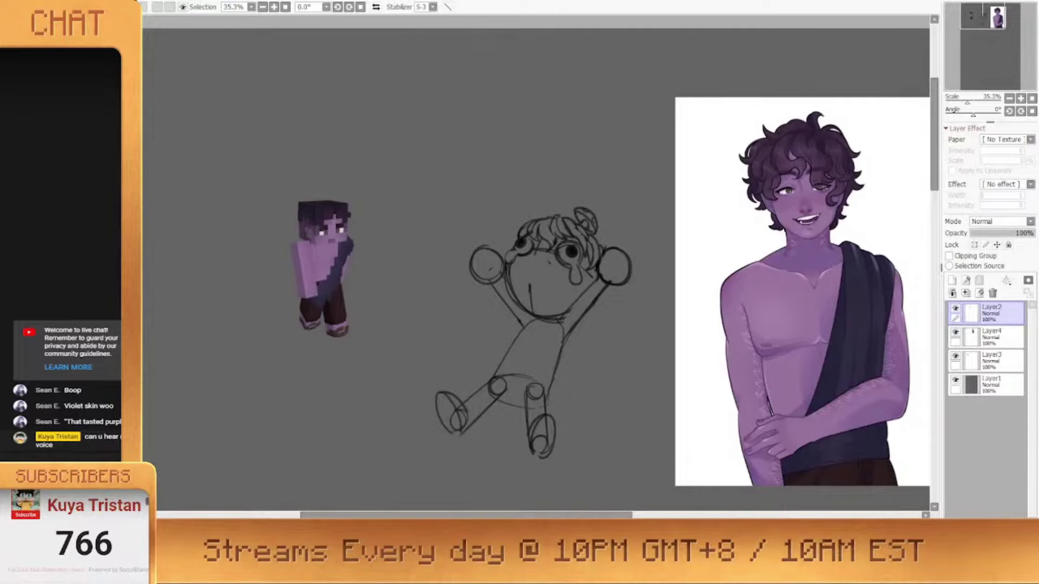
scroll(564, 265, up, 1)
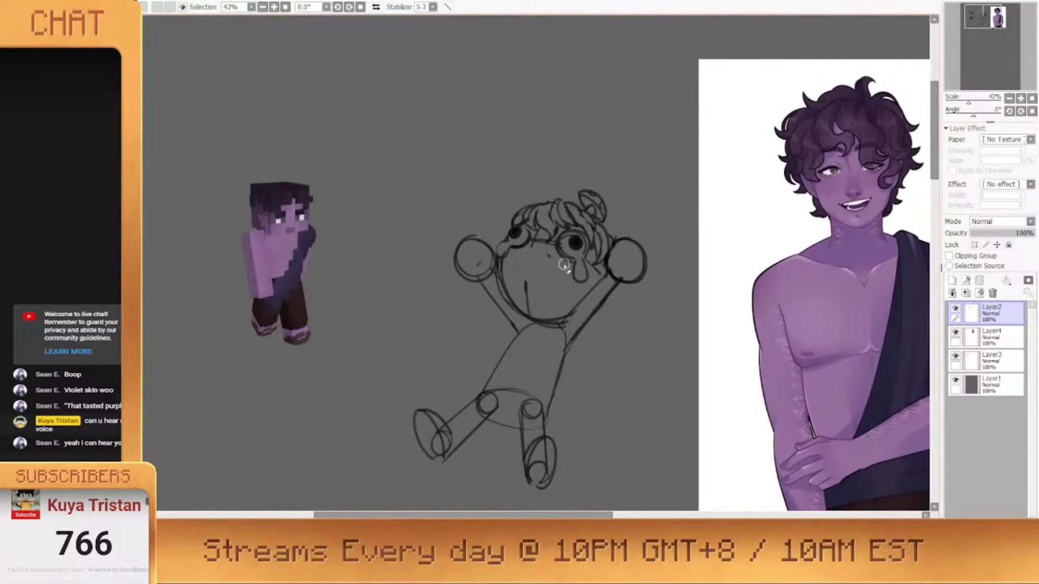
drag(525, 280, 525, 311)
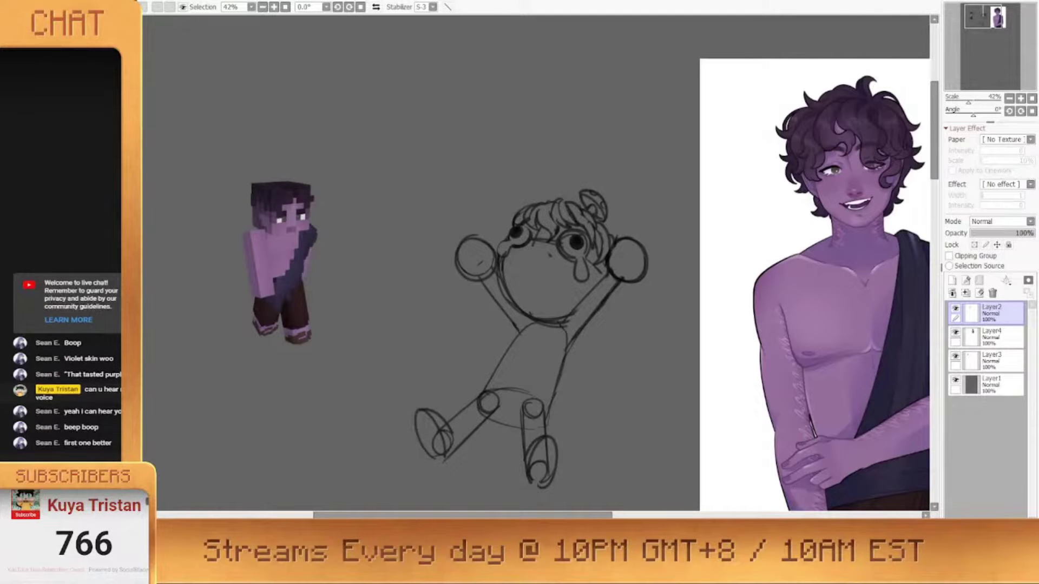
scroll(624, 269, down, 2)
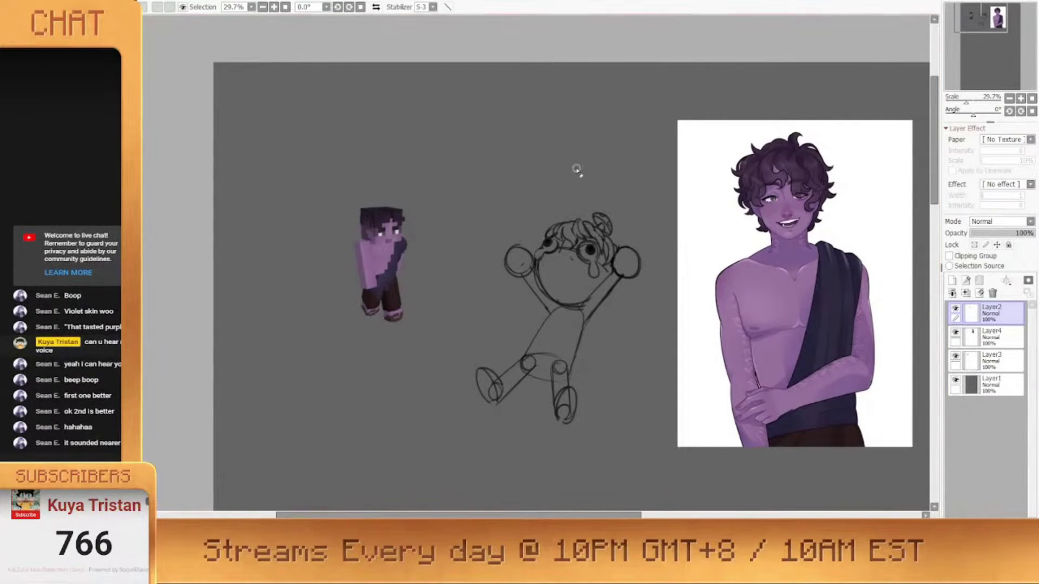
scroll(552, 239, up, 2)
drag(521, 221, 517, 223)
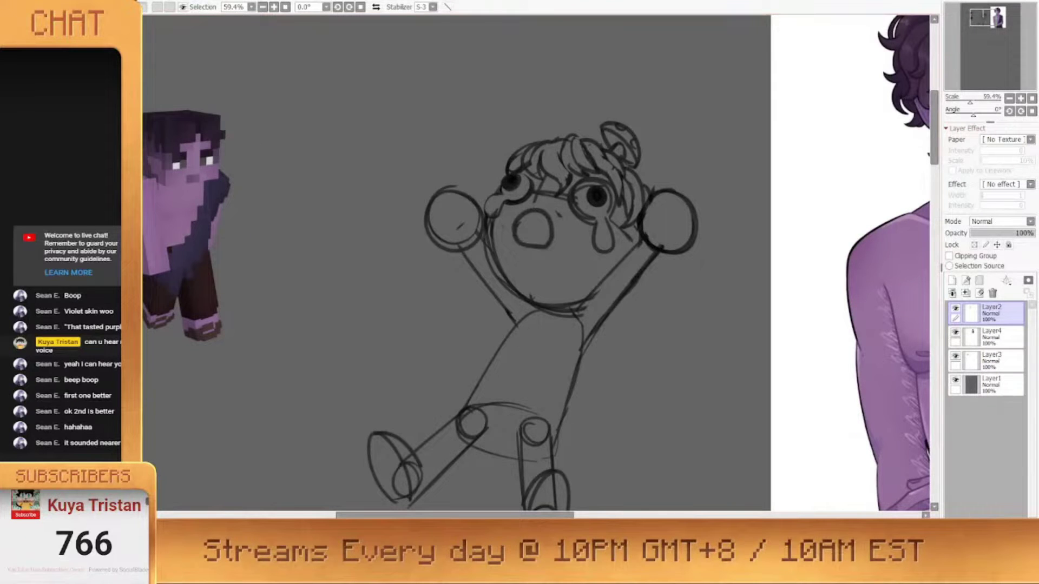
key(ctrl+z)
Erase the left eye and clean up the stray lines around the hairline and cheek
key(e)
drag(514, 181, 509, 208)
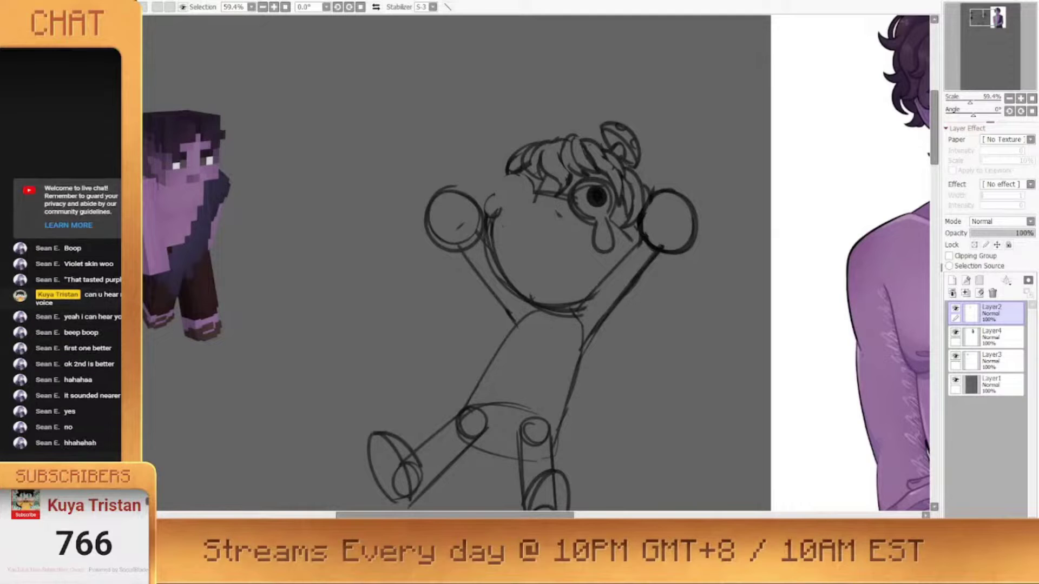
mouse_move(512, 182)
mouse_down()
mouse_move(491, 230)
mouse_move(525, 196)
mouse_up()
drag(505, 169, 497, 198)
key(e)
mouse_move(574, 189)
mouse_down()
mouse_move(607, 242)
mouse_move(550, 202)
mouse_up()
Redraw the fringe strands and hair bun, and erase the right eye and its teardrop
key(n)
mouse_move(548, 145)
mouse_down()
mouse_move(553, 188)
mouse_move(551, 139)
mouse_move(530, 165)
mouse_move(564, 165)
mouse_move(587, 139)
mouse_move(595, 181)
mouse_move(574, 128)
mouse_move(611, 198)
mouse_up()
key(e)
mouse_move(590, 154)
mouse_down()
mouse_move(624, 207)
mouse_move(627, 258)
mouse_up()
drag(495, 187, 490, 247)
mouse_move(609, 127)
mouse_down()
mouse_move(626, 149)
mouse_move(608, 126)
mouse_up()
key(n)
mouse_move(602, 132)
mouse_down()
mouse_move(643, 160)
mouse_move(641, 168)
mouse_move(616, 145)
mouse_move(627, 156)
mouse_up()
Sketch a wide open smiling mouth on the empty face
mouse_move(524, 229)
mouse_down()
mouse_move(382, 248)
mouse_move(425, 264)
mouse_move(377, 278)
mouse_move(425, 271)
mouse_move(414, 286)
mouse_up()
mouse_move(373, 254)
mouse_down()
mouse_move(424, 263)
mouse_move(371, 279)
mouse_move(377, 257)
mouse_move(377, 267)
mouse_move(413, 268)
mouse_up()
mouse_move(374, 259)
mouse_down()
mouse_move(380, 275)
mouse_move(427, 265)
mouse_move(429, 274)
mouse_up()
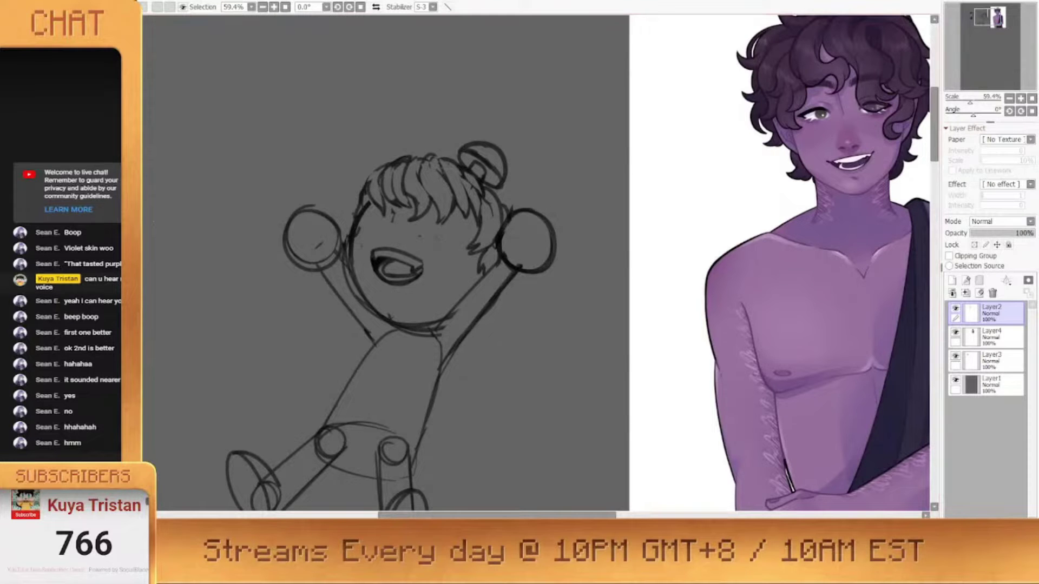
drag(425, 210, 487, 191)
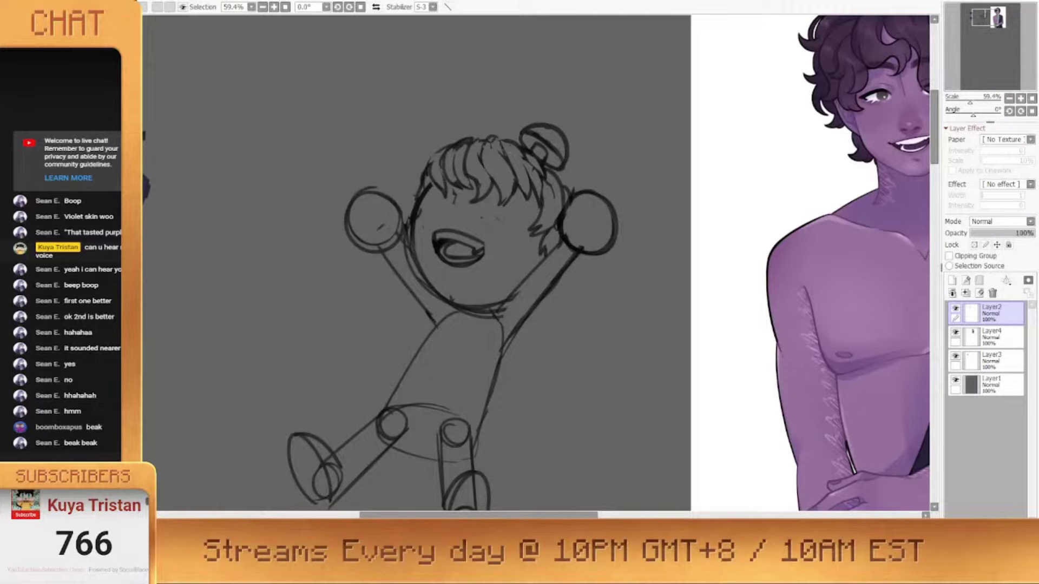
mouse_move(492, 218)
mouse_down()
mouse_move(513, 232)
mouse_move(447, 218)
mouse_move(437, 230)
mouse_up()
key(ctrl+z)
drag(460, 213, 546, 241)
key(ctrl+z)
Erase the wide mouth and draw two large round eyes with thick upper lids and lashes
drag(460, 244, 499, 274)
drag(523, 223, 525, 223)
drag(470, 311, 481, 316)
mouse_move(440, 237)
mouse_down()
mouse_move(460, 241)
mouse_move(444, 246)
mouse_up()
key(ctrl+z)
drag(522, 252, 544, 243)
drag(534, 252, 545, 254)
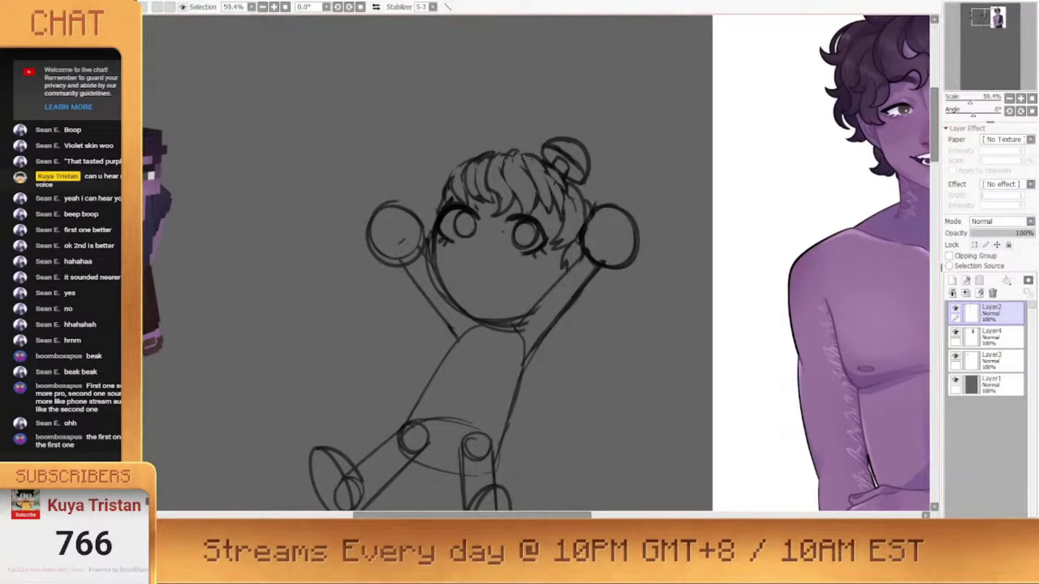
Add short thick eyebrows above the eyes and a small open smiling mouth with a tooth
drag(514, 201, 530, 204)
drag(460, 195, 474, 199)
drag(469, 258, 502, 257)
key(ctrl+z)
mouse_move(474, 256)
mouse_down()
mouse_move(494, 259)
mouse_move(483, 264)
mouse_up()
mouse_move(446, 296)
mouse_down()
mouse_move(444, 288)
mouse_move(509, 313)
mouse_up()
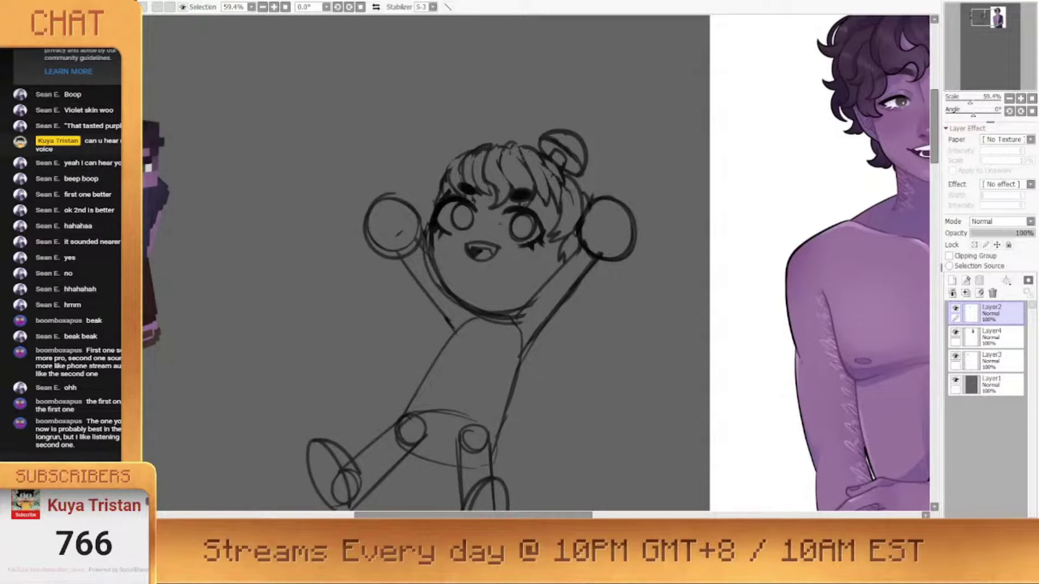
Add curled hair tufts at the left side of the head and hair strands beside the right hand
scroll(558, 217, down, 4)
mouse_move(576, 223)
mouse_down()
mouse_move(632, 226)
mouse_move(645, 209)
mouse_up()
scroll(632, 226, up, 3)
scroll(632, 227, down, 1)
scroll(628, 226, up, 2)
drag(508, 140, 501, 174)
drag(520, 129, 483, 145)
drag(631, 153, 652, 180)
Cut the head out of the sketch, paste it onto a new layer and adjust the lines around the neck
mouse_move(479, 136)
mouse_down()
mouse_move(550, 304)
mouse_move(645, 89)
mouse_move(479, 135)
mouse_up()
key(ctrl+x)
key(ctrl+v)
drag(561, 269, 576, 271)
drag(553, 295, 600, 294)
drag(516, 254, 589, 280)
drag(597, 225, 594, 233)
drag(533, 301, 595, 303)
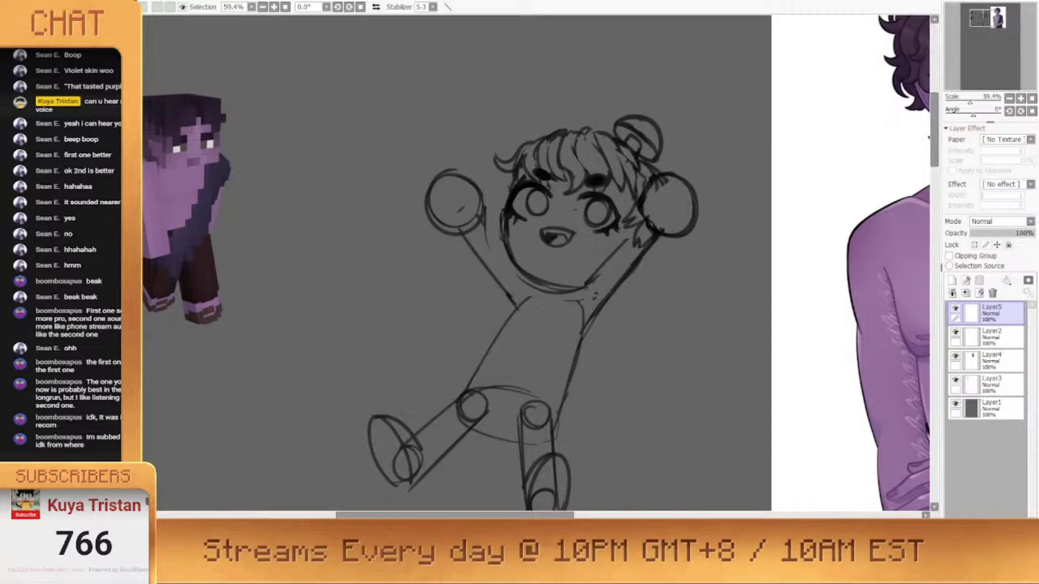
Rework the jaw line where the head meets the torso and undo the last few strokes
drag(511, 269, 579, 289)
drag(502, 217, 517, 241)
drag(556, 275, 568, 283)
key(ctrl+z)
key(ctrl+z)
key(ctrl+z)
key(ctrl+z)
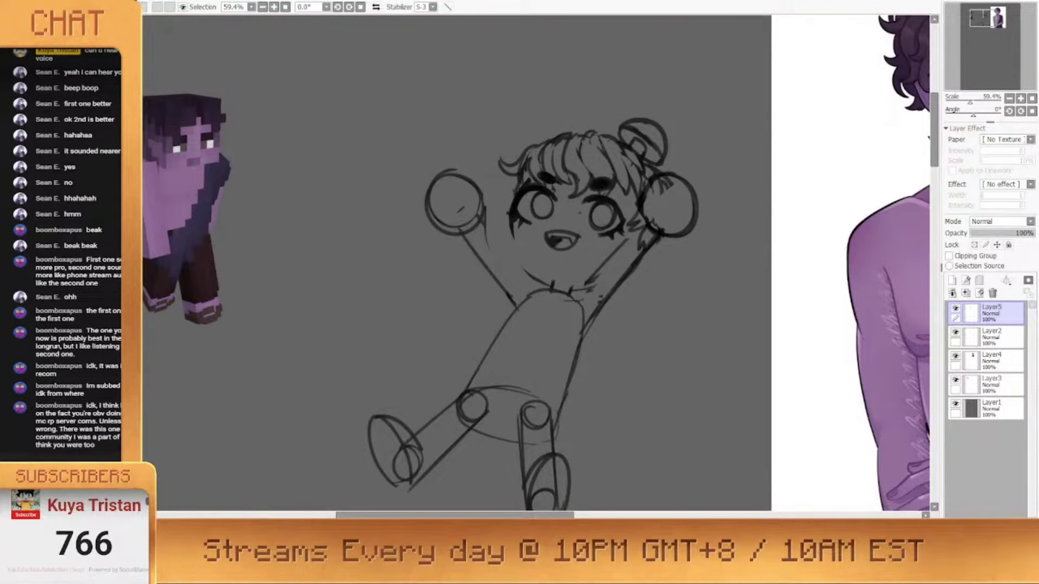
Erase the hair strokes overlapping the right hand and redraw the inner line of the right arm
drag(659, 180, 672, 193)
mouse_move(660, 228)
mouse_down()
mouse_move(653, 219)
mouse_move(641, 249)
mouse_up()
drag(595, 283, 572, 295)
drag(643, 223, 606, 266)
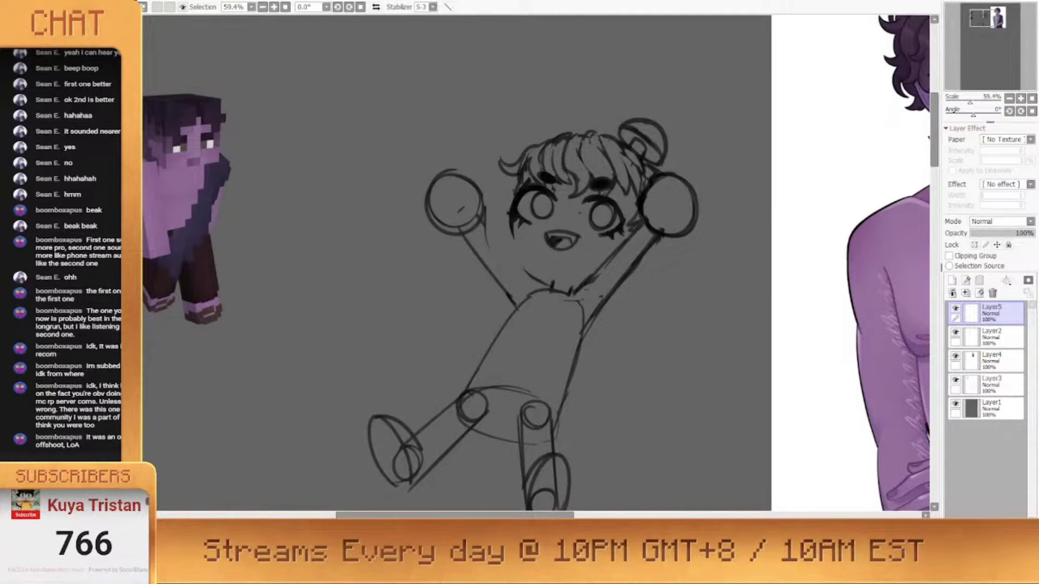
Redraw the face outline from cheek to chin and the left arm's inner line, and touch up the hair and neck
drag(512, 223, 552, 288)
drag(478, 219, 524, 277)
mouse_move(518, 171)
mouse_down()
mouse_move(502, 177)
mouse_move(517, 189)
mouse_up()
drag(631, 177, 623, 211)
drag(639, 207, 627, 221)
mouse_move(553, 281)
mouse_down()
mouse_move(566, 280)
mouse_move(557, 273)
mouse_up()
drag(568, 272, 581, 278)
mouse_move(600, 206)
mouse_down()
mouse_move(580, 176)
mouse_move(629, 142)
mouse_up()
mouse_move(598, 233)
mouse_down()
mouse_move(319, 60)
mouse_move(618, 239)
mouse_up()
Draw a diagonal sash across the torso from the right shoulder down to the left hip
drag(622, 236, 512, 332)
drag(622, 239, 519, 331)
mouse_move(623, 238)
mouse_down()
mouse_move(561, 330)
mouse_move(492, 353)
mouse_up()
key(ctrl+z)
Merge the head layer into Layer2, thicken the feet's sole outlines and add toes to the left foot
mouse_move(424, 360)
mouse_down()
mouse_move(443, 368)
mouse_move(461, 421)
mouse_up()
drag(602, 399, 607, 452)
key(ctrl+e)
mouse_move(451, 367)
mouse_down()
mouse_move(466, 424)
mouse_move(459, 383)
mouse_up()
mouse_move(461, 380)
mouse_down()
mouse_move(469, 412)
mouse_move(464, 396)
mouse_up()
drag(465, 387, 463, 406)
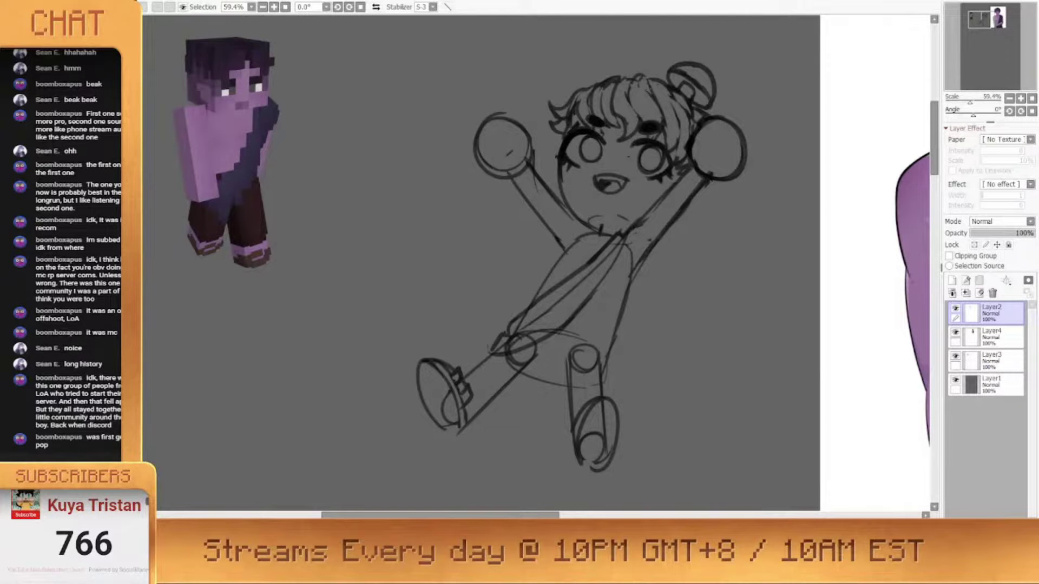
Draw the sash's wrapped band around the waist and define the shorts and upper legs below it
drag(642, 216, 613, 160)
mouse_move(472, 287)
mouse_down()
mouse_move(506, 270)
mouse_move(478, 277)
mouse_up()
drag(603, 188, 499, 206)
drag(447, 276, 483, 301)
key(ctrl+z)
drag(418, 296, 479, 326)
mouse_move(375, 326)
mouse_down()
mouse_move(381, 334)
mouse_move(395, 321)
mouse_up()
mouse_move(461, 327)
mouse_down()
mouse_move(451, 333)
mouse_move(473, 325)
mouse_up()
drag(387, 339, 434, 350)
drag(391, 334, 439, 344)
drag(445, 280, 477, 311)
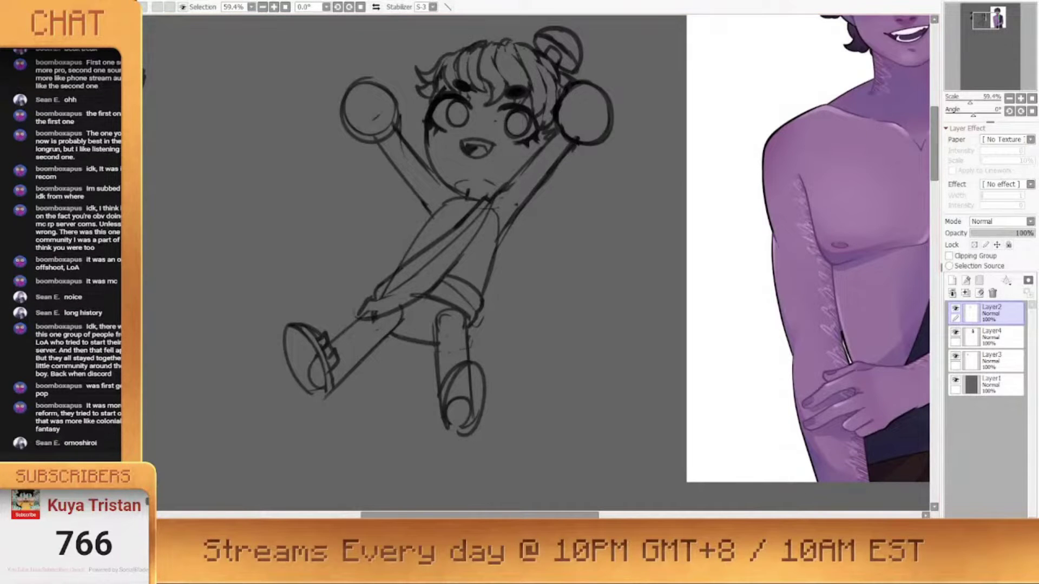
Refine the right foot's outline with toes and sole, and clean up the left lower leg and ankle
drag(446, 373, 452, 380)
drag(441, 383, 444, 399)
drag(459, 417, 470, 371)
mouse_move(443, 403)
mouse_down()
mouse_move(452, 430)
mouse_move(476, 425)
mouse_up()
mouse_move(310, 366)
mouse_down()
mouse_move(319, 387)
mouse_move(382, 342)
mouse_up()
drag(367, 345, 384, 337)
Clean up the left hand circle, the arm outlines and the remaining stray construction lines on the body
drag(582, 131, 575, 226)
mouse_move(412, 133)
mouse_down()
mouse_move(437, 129)
mouse_move(447, 158)
mouse_up()
drag(398, 166, 432, 178)
key(ctrl+z)
drag(425, 128, 429, 177)
drag(607, 179, 540, 246)
mouse_move(547, 277)
mouse_down()
mouse_move(551, 253)
mouse_move(545, 289)
mouse_up()
scroll(544, 290, down, 1)
mouse_move(507, 217)
mouse_down()
mouse_move(463, 264)
mouse_move(537, 218)
mouse_up()
drag(504, 386, 488, 420)
scroll(450, 204, down, 6)
scroll(455, 204, up, 5)
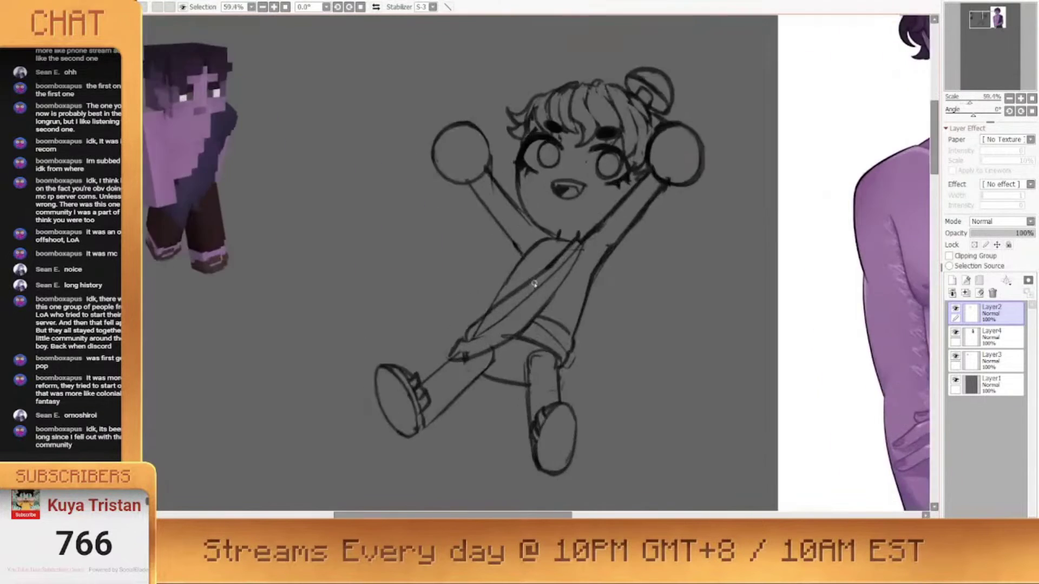
Add short finger lines to the circular hands on both raised arms
scroll(533, 285, down, 1)
drag(578, 249, 521, 263)
drag(407, 198, 413, 206)
drag(414, 190, 426, 195)
drag(573, 187, 576, 197)
mouse_move(586, 188)
mouse_down()
mouse_move(588, 205)
mouse_move(567, 224)
mouse_up()
drag(428, 221, 437, 217)
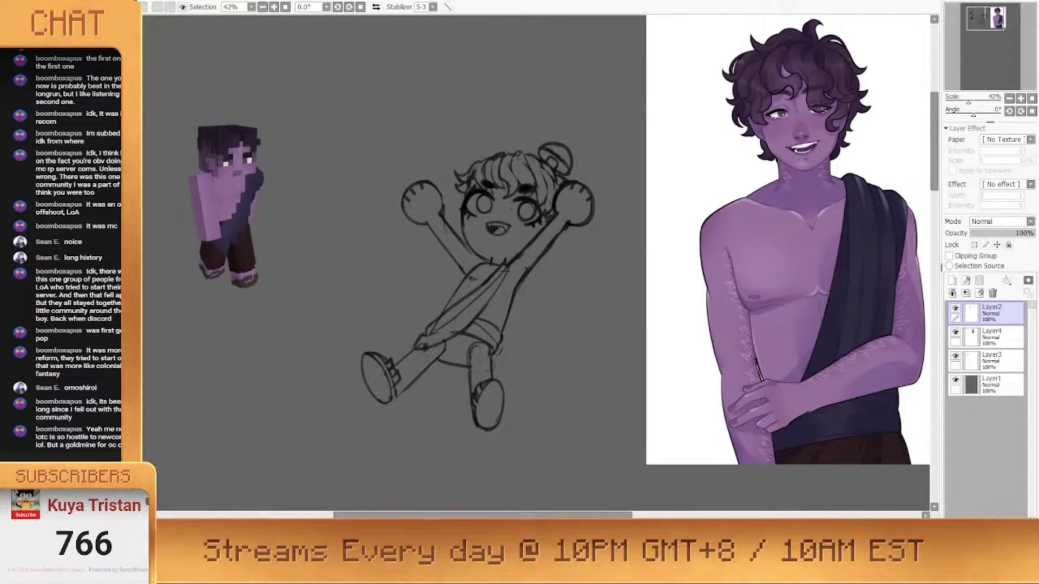
Refine the sash's gathered end at the hip and add fold lines across the cloth
drag(426, 348, 450, 335)
mouse_move(454, 338)
mouse_down()
mouse_move(448, 329)
mouse_move(477, 292)
mouse_up()
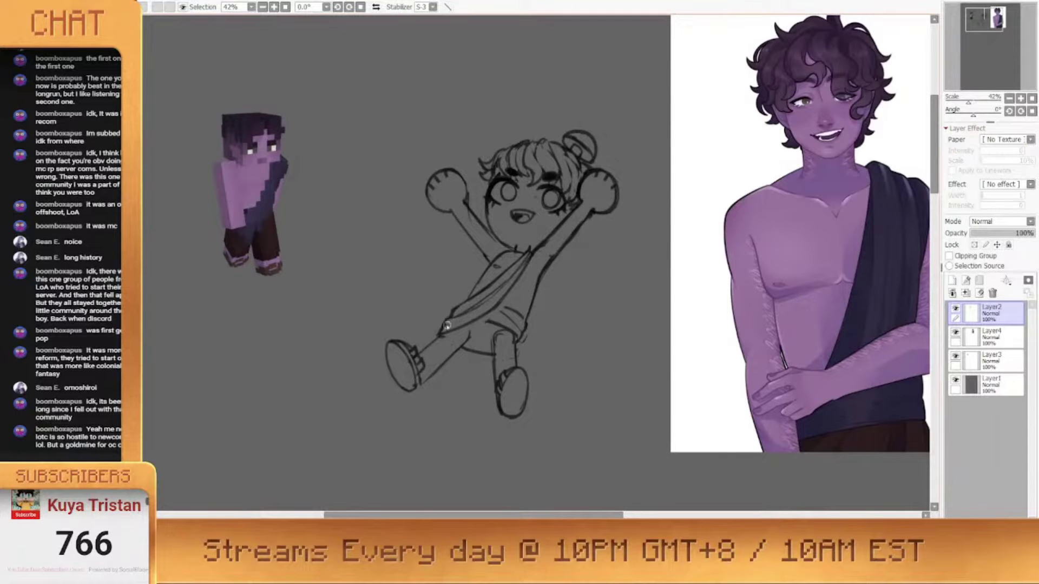
scroll(541, 372, up, 2)
scroll(517, 136, down, 2)
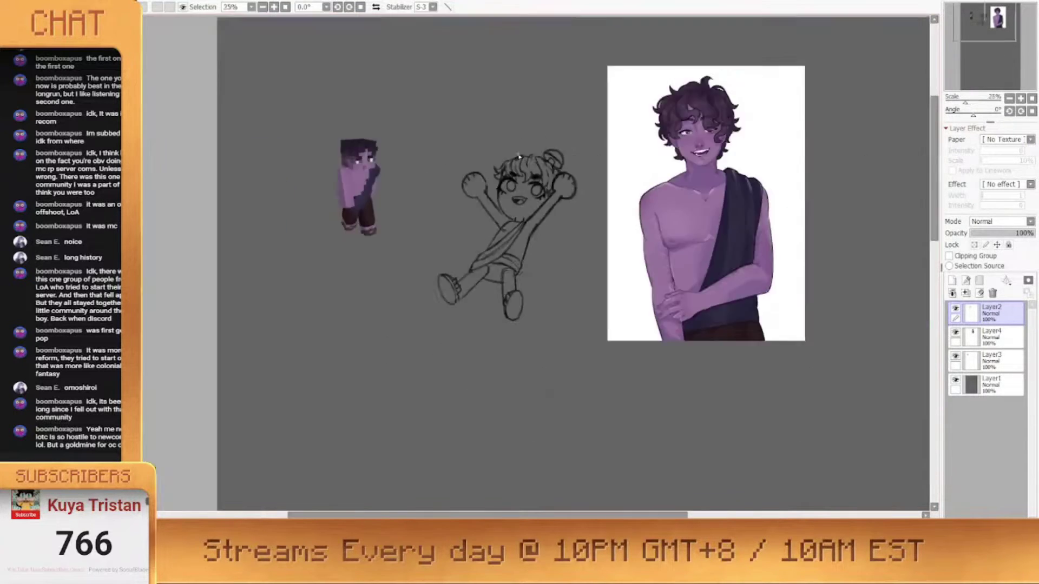
drag(543, 288, 378, 427)
mouse_move(505, 333)
mouse_down()
mouse_move(522, 316)
mouse_move(514, 322)
mouse_up()
key(ctrl+d)
drag(540, 282, 530, 303)
drag(471, 285, 467, 296)
drag(541, 256, 476, 309)
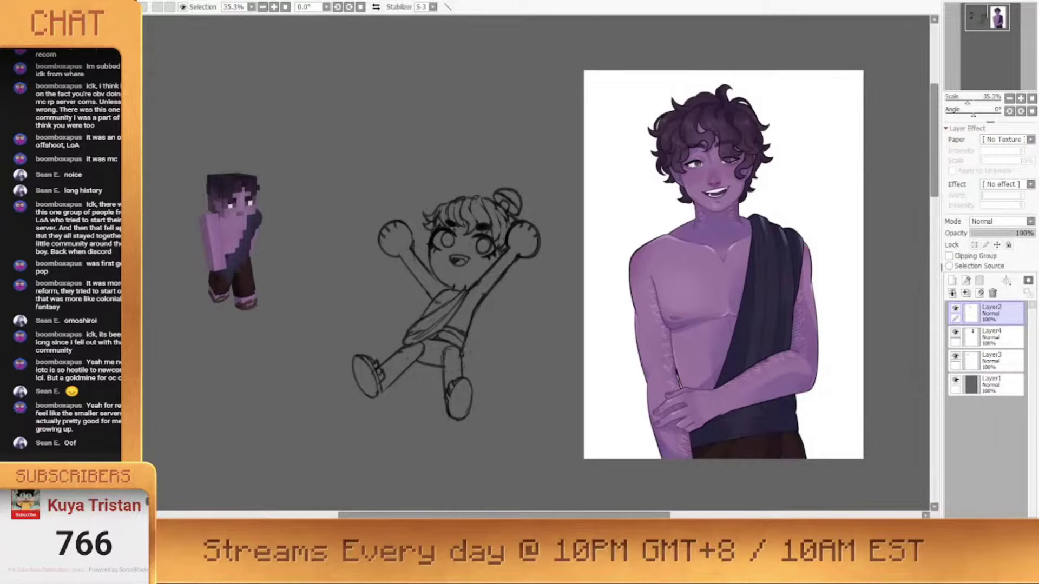
key(ctrl+t)
key(ctrl+z)
scroll(476, 266, down, 5)
scroll(476, 260, up, 4)
scroll(677, 233, up, 5)
scroll(671, 240, down, 9)
scroll(632, 259, up, 3)
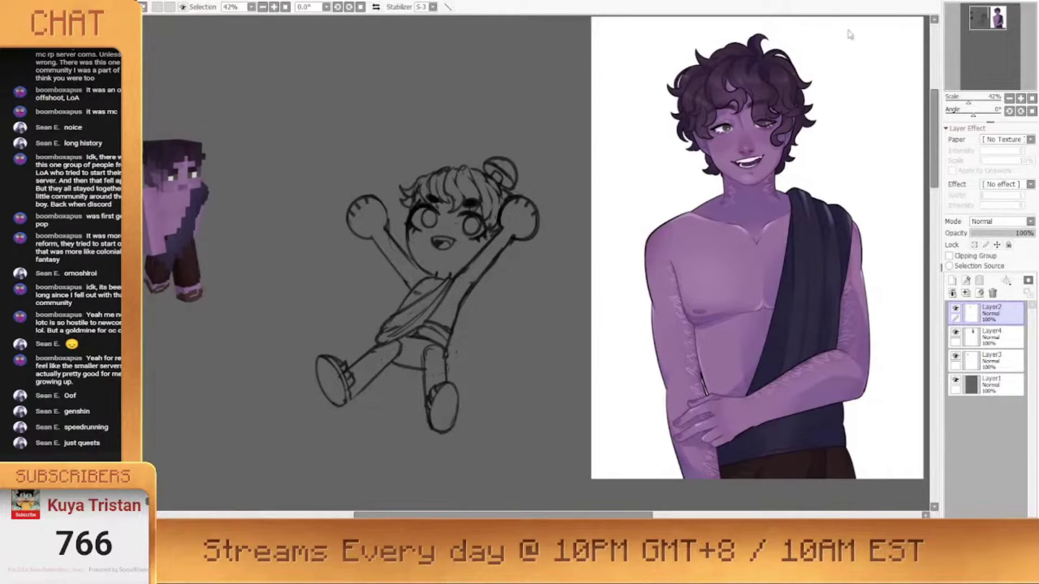
scroll(616, 127, down, 1)
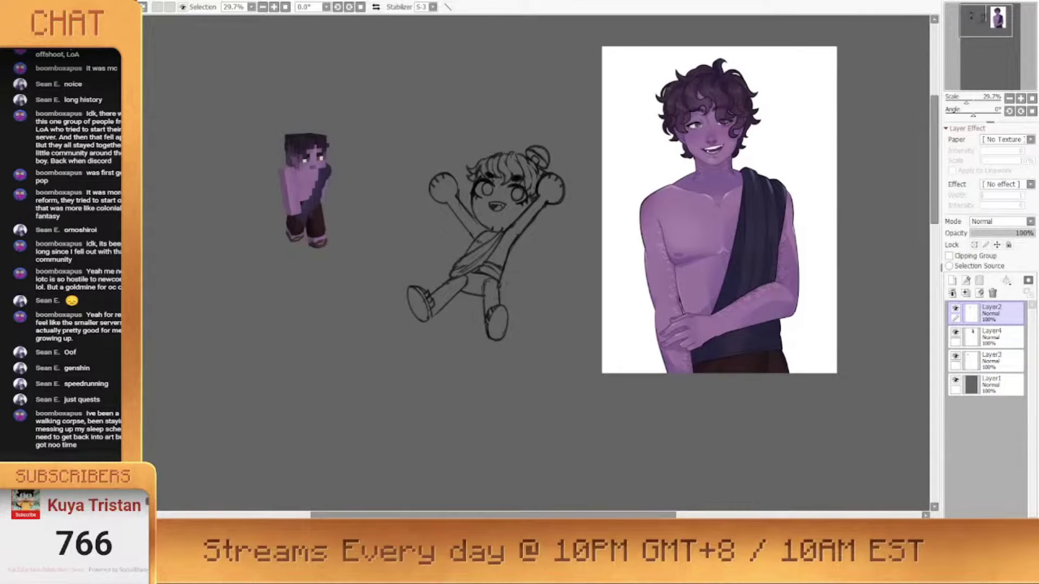
Enlarge the whole chibi sketch and move it down into the empty canvas between the reference images
scroll(476, 189, up, 3)
scroll(598, 218, down, 5)
key(ctrl+t)
drag(493, 319, 360, 421)
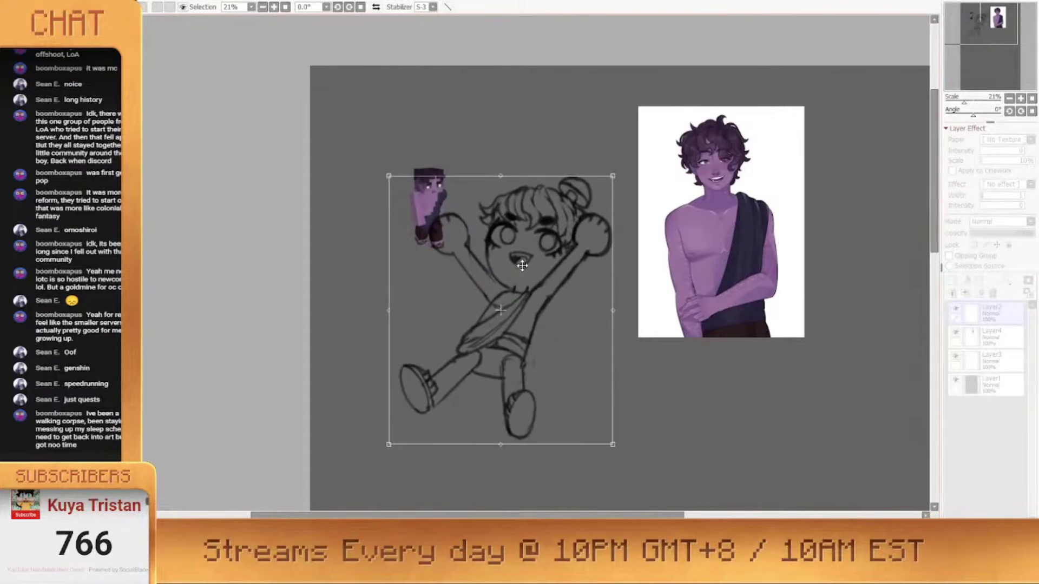
drag(522, 266, 535, 326)
key(Return)
Fade the sketch layer by lowering its opacity and add a new layer above it for the line art
scroll(524, 146, down, 2)
drag(1007, 233, 981, 233)
click(952, 280)
scroll(570, 266, up, 3)
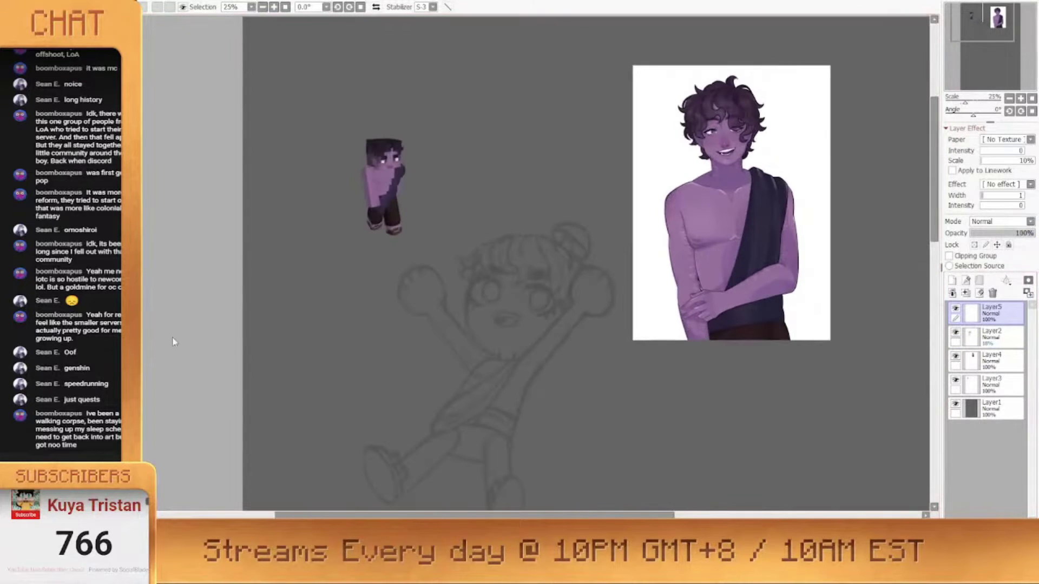
scroll(540, 198, up, 2)
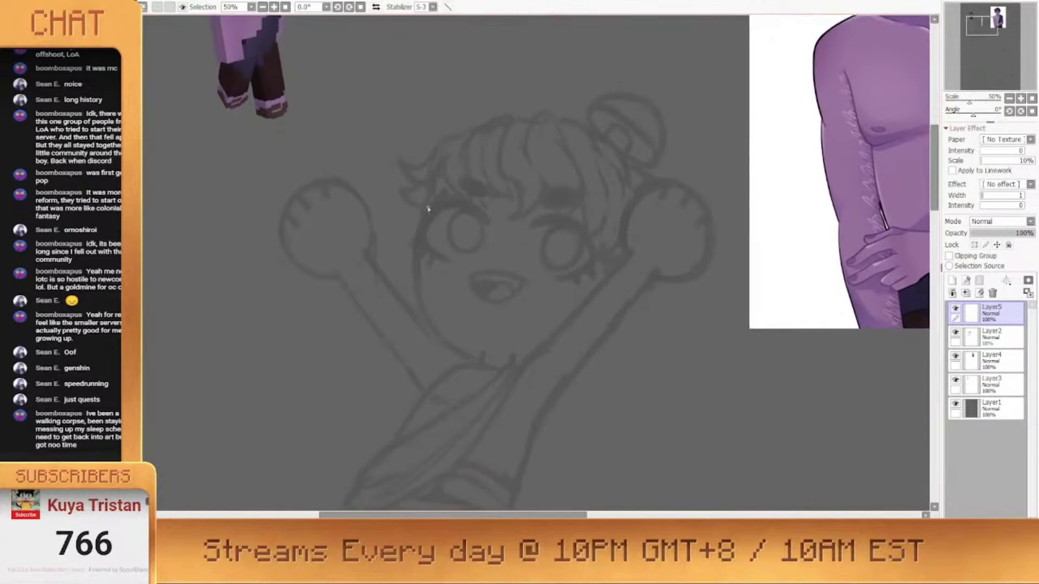
Ink the right raised arm's two edges and continue the outer one down the side of the torso
mouse_move(431, 196)
mouse_down()
mouse_move(411, 283)
mouse_move(513, 372)
mouse_up()
key(ctrl+z)
drag(485, 206, 438, 191)
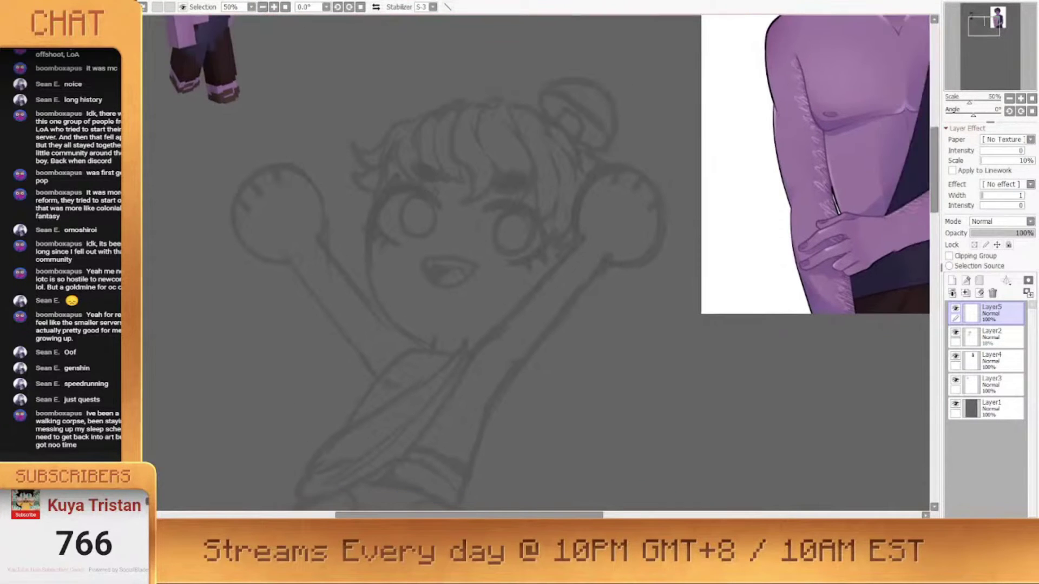
drag(583, 236, 469, 352)
mouse_move(609, 256)
mouse_down()
mouse_move(556, 309)
mouse_move(474, 430)
mouse_move(512, 308)
mouse_move(481, 413)
mouse_up()
key(ctrl+z)
mouse_move(369, 312)
mouse_down()
mouse_move(481, 232)
mouse_move(464, 214)
mouse_up()
drag(399, 164, 429, 246)
Ink the left raised arm and shoulder curve on a new layer, erasing line ends that cross the torso
click(952, 280)
drag(355, 231, 486, 411)
drag(384, 215, 516, 354)
key(e)
drag(441, 345, 487, 412)
drag(484, 320, 525, 352)
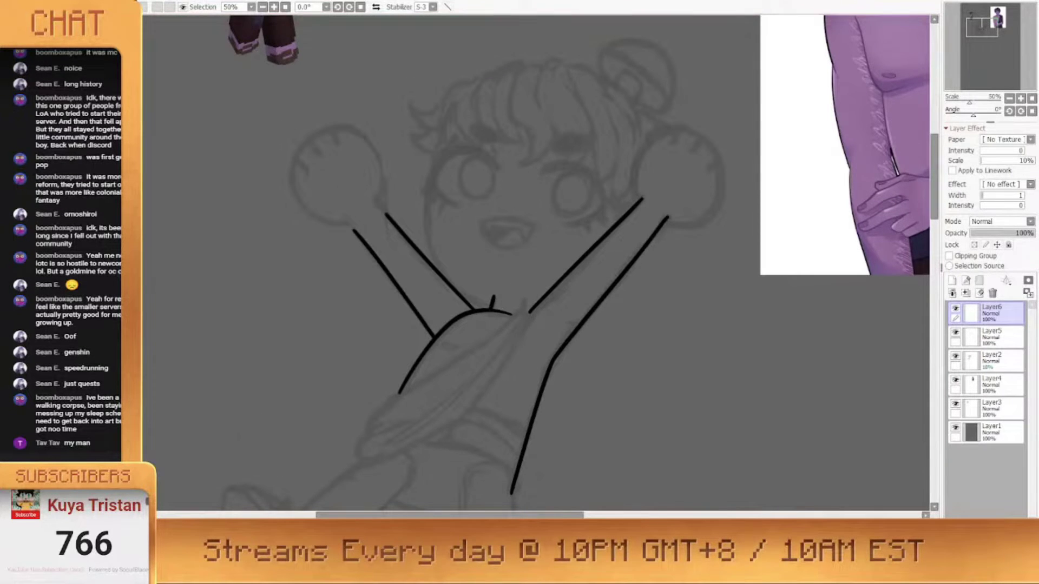
Ink the outlines of both legs from the waist down to the feet
drag(358, 188, 332, 188)
scroll(333, 188, down, 2)
scroll(332, 188, up, 3)
scroll(651, 177, down, 3)
scroll(525, 290, up, 2)
drag(542, 355, 545, 416)
drag(505, 353, 517, 471)
drag(472, 351, 372, 443)
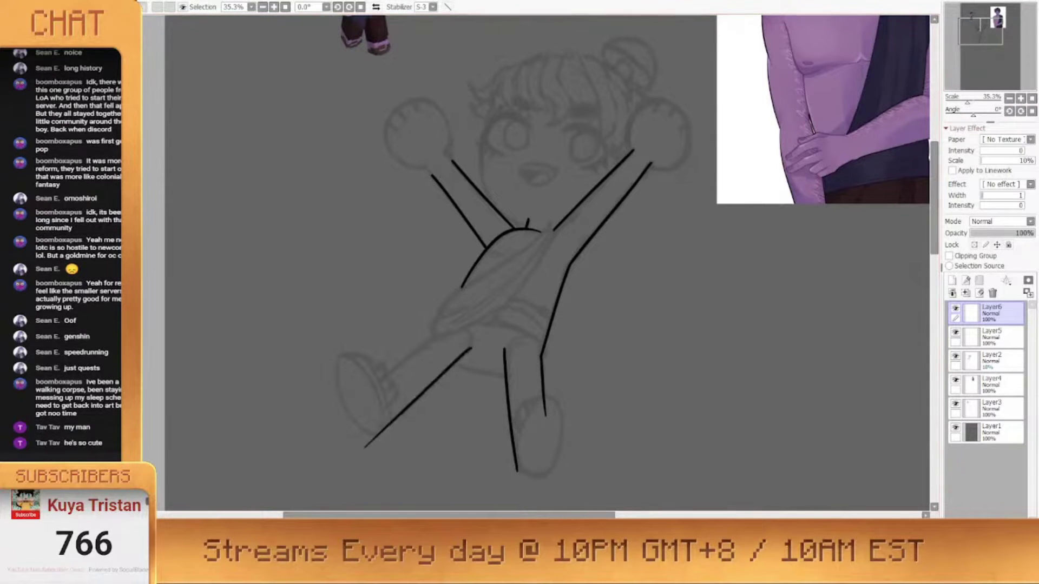
drag(444, 325, 340, 420)
mouse_move(433, 333)
mouse_down()
mouse_move(465, 287)
mouse_move(449, 340)
mouse_up()
key(ctrl+z)
Ink the left foot's oval sole and side curve on a new layer and merge it into Layer6
key(ctrl+shift+n)
mouse_move(332, 400)
mouse_down()
mouse_move(338, 335)
mouse_move(373, 425)
mouse_up()
key(ctrl+z)
mouse_move(329, 344)
mouse_down()
mouse_move(331, 379)
mouse_move(372, 427)
mouse_up()
mouse_move(340, 345)
mouse_down()
mouse_move(383, 388)
mouse_move(329, 409)
mouse_move(370, 425)
mouse_move(382, 412)
mouse_up()
click(995, 337)
scroll(309, 429, up, 3)
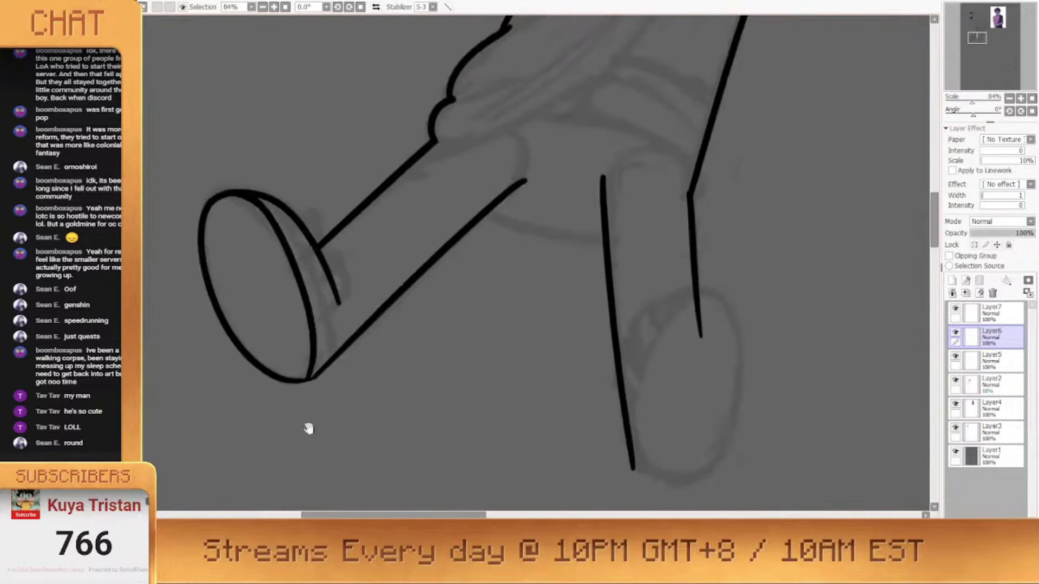
click(996, 313)
key(ctrl+e)
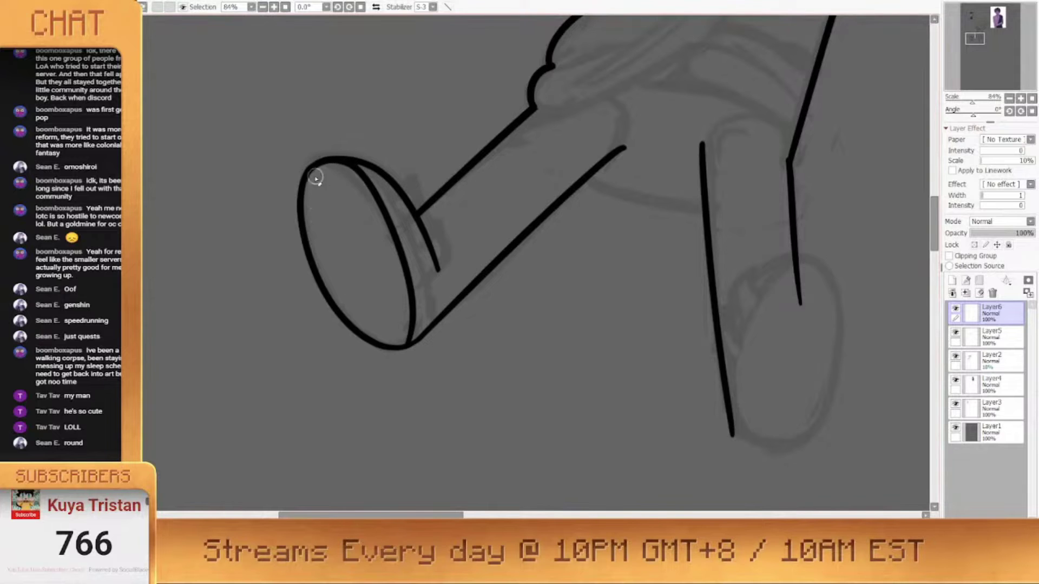
Ink the first part of the right foot's oval sole on a new layer, redoing strokes that miss the sketch
scroll(595, 188, down, 5)
click(953, 280)
scroll(747, 353, up, 2)
mouse_move(589, 280)
mouse_down()
mouse_move(572, 363)
mouse_move(575, 285)
mouse_move(575, 370)
mouse_up()
key(ctrl+z)
mouse_move(583, 277)
mouse_down()
mouse_move(596, 340)
mouse_move(563, 356)
mouse_up()
key(ctrl+z)
drag(559, 312, 594, 348)
key(ctrl+z)
mouse_move(600, 285)
mouse_down()
mouse_move(586, 355)
mouse_move(570, 371)
mouse_up()
key(ctrl+z)
key(ctrl+z)
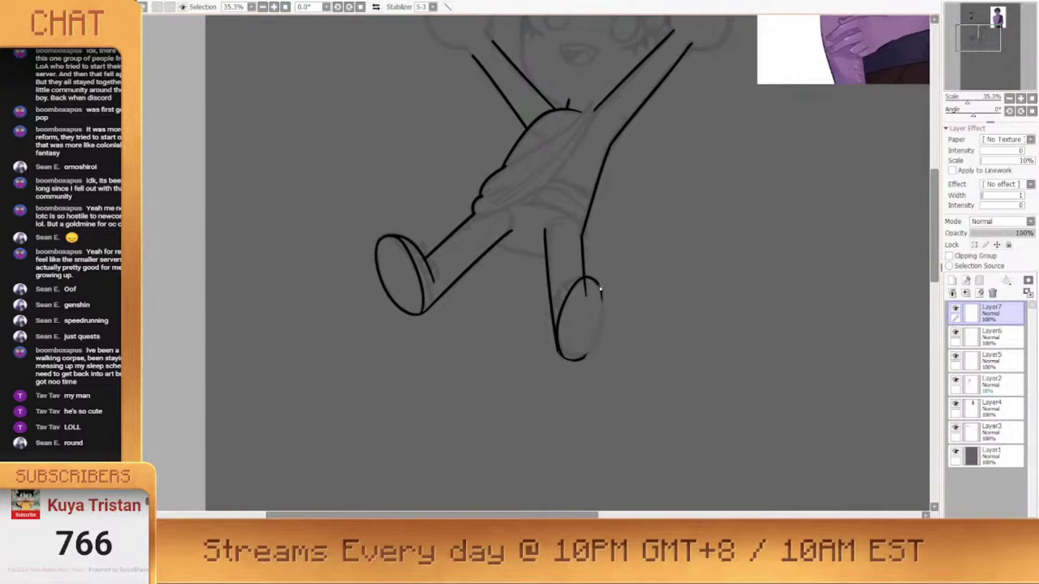
Complete the right foot's oval with a stroke on a separate layer and merge it into Layer7
key(ctrl+shift+n)
drag(601, 292, 554, 373)
key(ctrl+e)
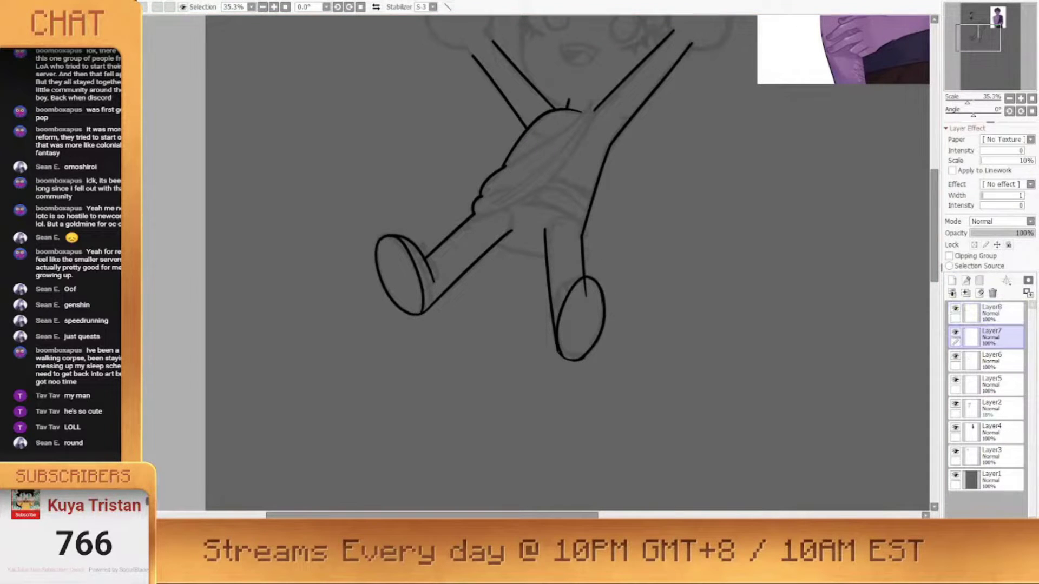
key(ctrl+e)
key(ctrl+z)
click(955, 332)
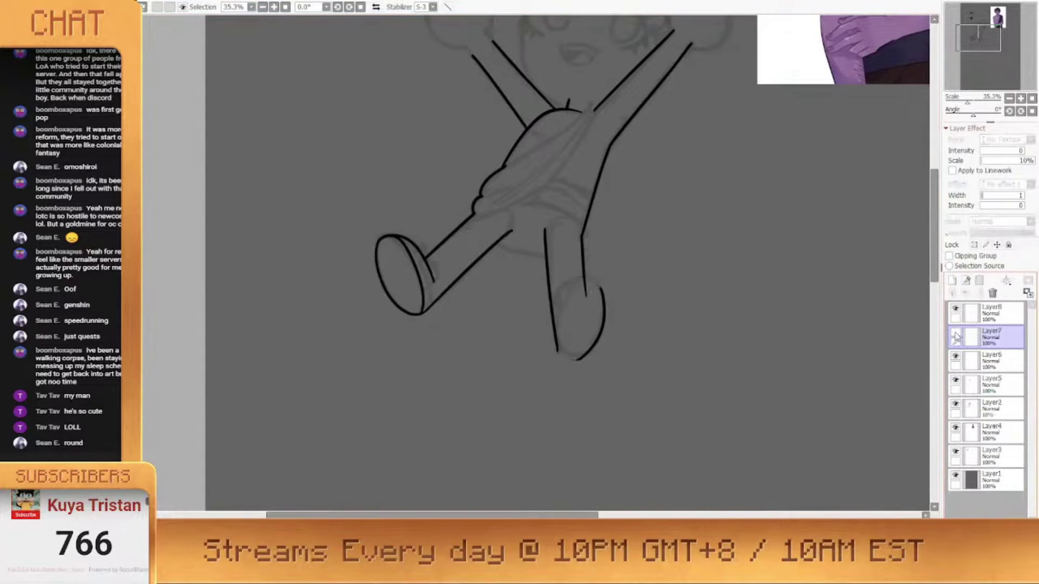
click(956, 332)
click(995, 313)
key(ctrl+e)
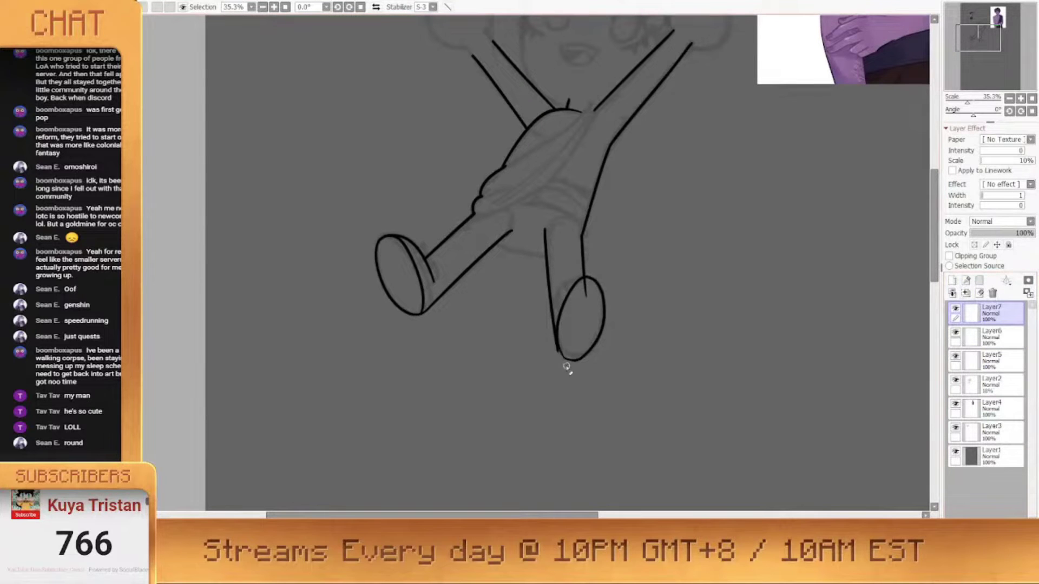
Smooth the right foot's sole outline into an even oval
key(ctrl+z)
key(ctrl+y)
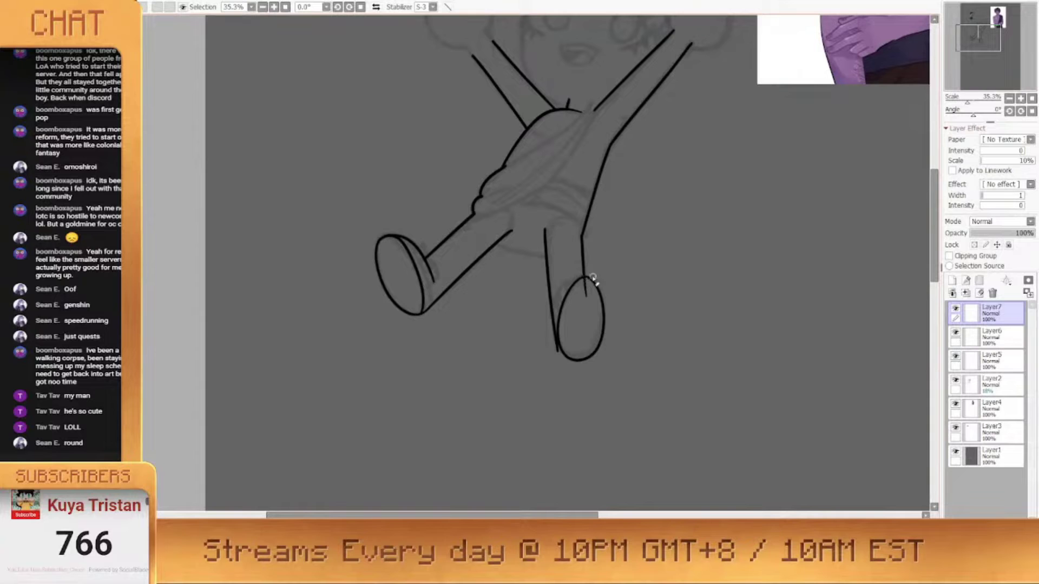
key(ctrl+z)
mouse_move(589, 277)
mouse_down()
mouse_move(557, 326)
mouse_move(597, 280)
mouse_move(580, 220)
mouse_up()
key(ctrl+z)
key(ctrl+z)
Erase the leg line inside the right foot, add the foot's side curve and merge Layer7 into Layer6
ctrl+shift+click(541, 270)
mouse_move(543, 285)
mouse_down()
mouse_move(540, 267)
mouse_move(495, 317)
mouse_up()
scroll(529, 209, up, 3)
key(Up)
key(ctrl+z)
drag(552, 259, 510, 296)
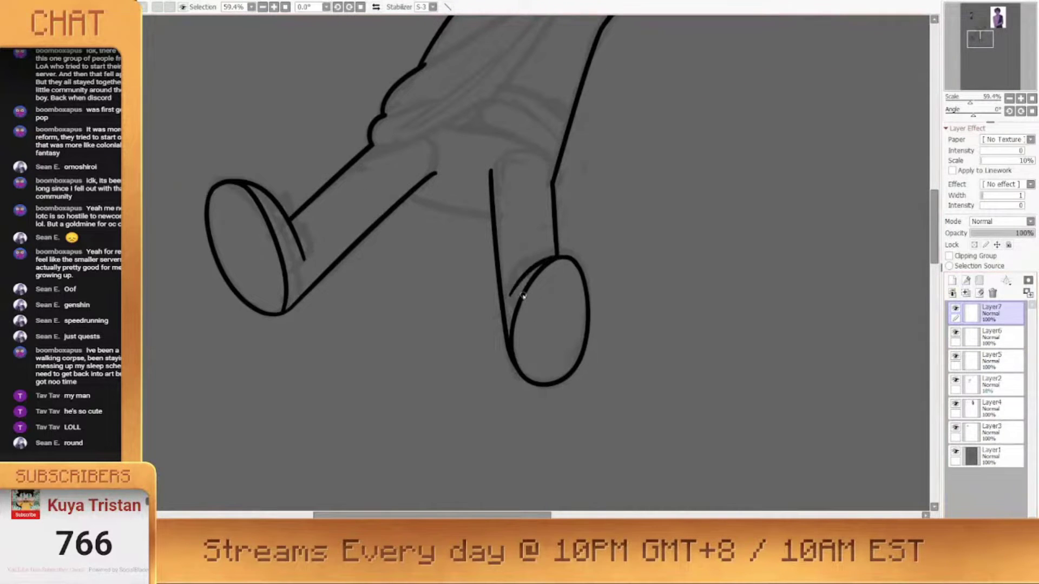
scroll(511, 187, down, 4)
scroll(550, 217, up, 4)
key(ctrl+e)
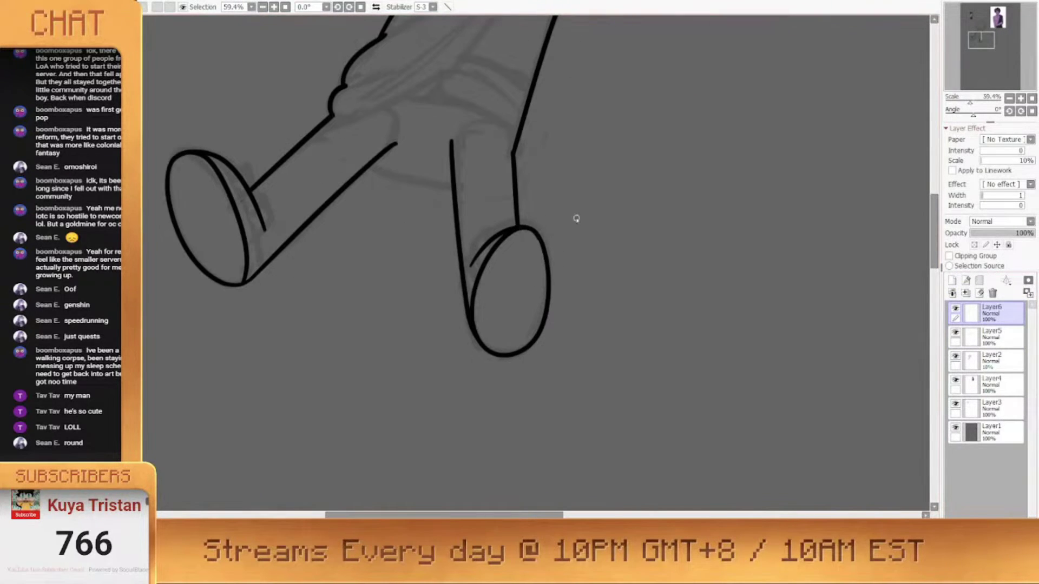
Trim the upper ends of the inner leg lines and ink the curve joining the legs, merging it into Layer6
scroll(576, 218, down, 8)
scroll(561, 297, up, 9)
key(e)
drag(464, 299, 459, 294)
drag(521, 291, 530, 295)
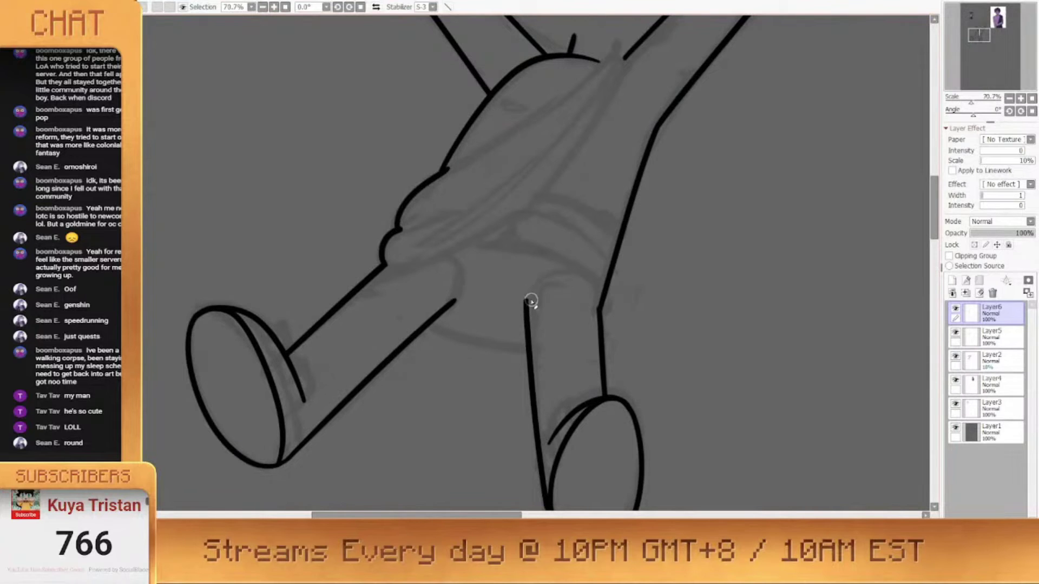
click(965, 281)
drag(429, 326, 528, 346)
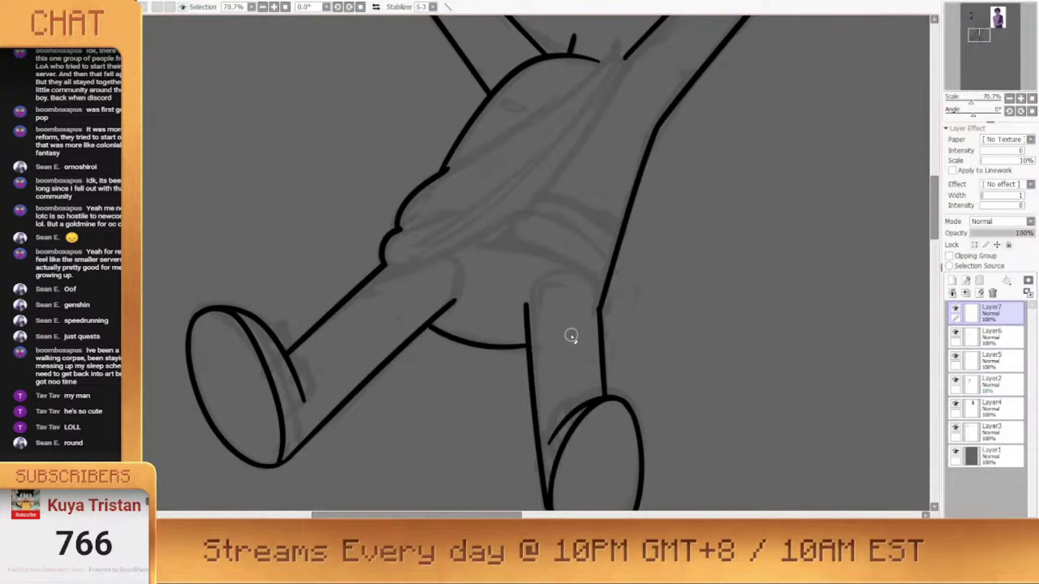
key(ctrl+e)
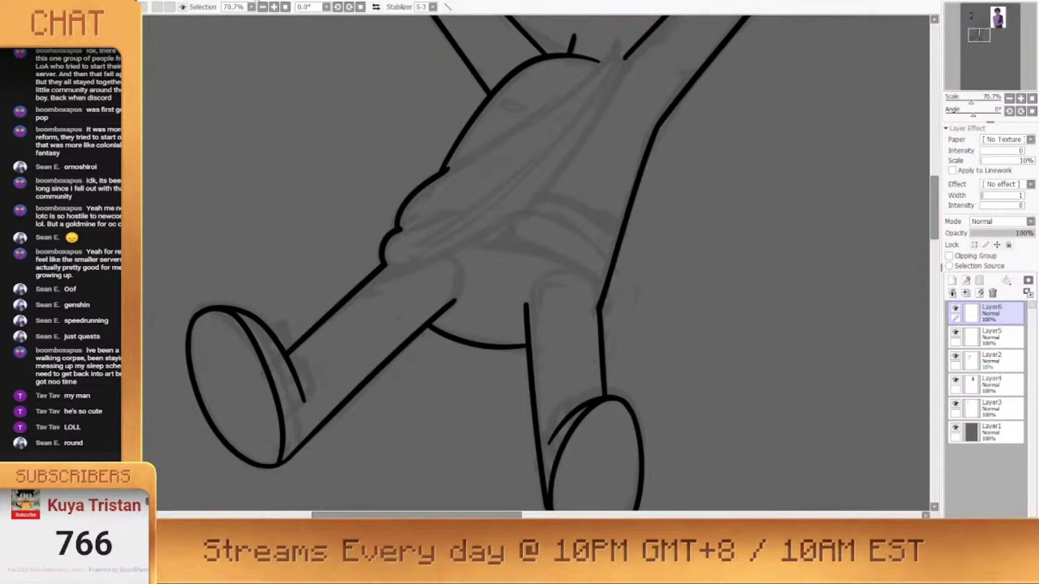
Hide the sketch layer to examine the inked body lines on their own, and show it again
click(956, 356)
scroll(644, 319, down, 6)
scroll(578, 301, up, 3)
scroll(541, 325, down, 4)
scroll(562, 257, up, 4)
scroll(543, 270, down, 3)
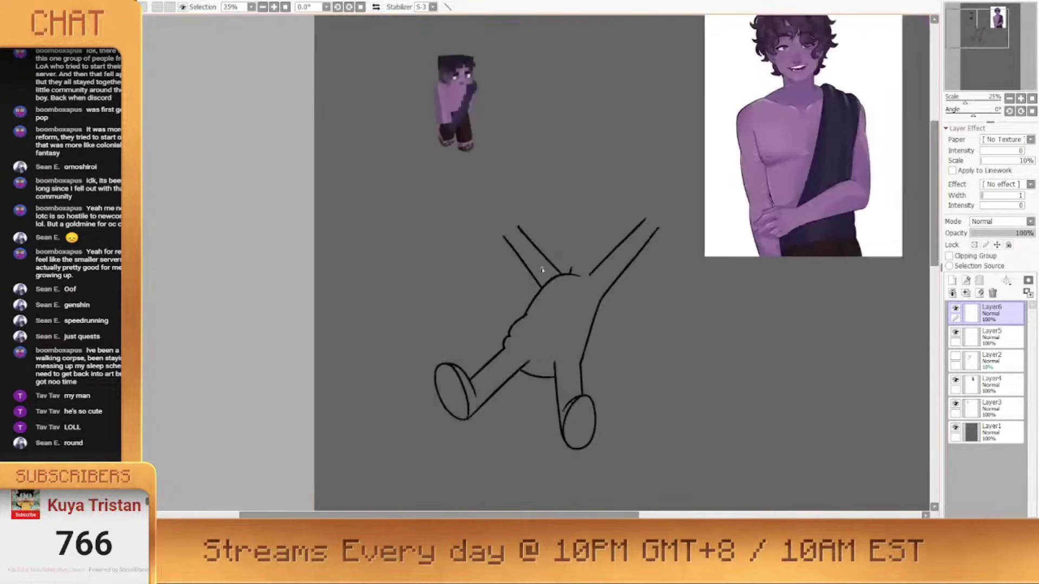
scroll(543, 269, down, 5)
scroll(549, 263, up, 5)
scroll(557, 293, down, 4)
scroll(561, 344, up, 2)
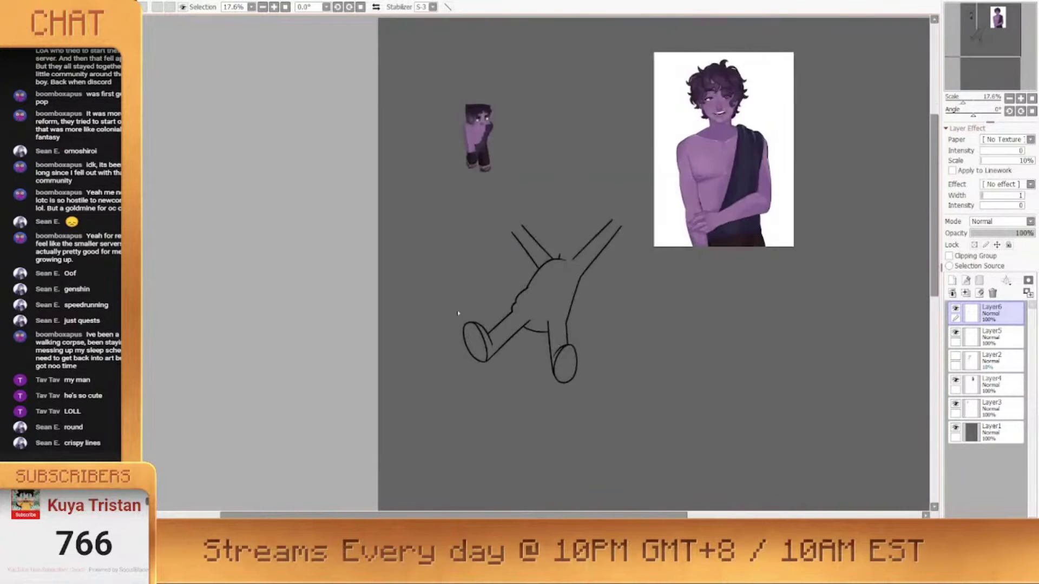
scroll(458, 314, down, 3)
scroll(475, 339, up, 9)
click(956, 356)
Ink the face contour from the left temple down to the chin on a new layer
scroll(411, 406, down, 4)
scroll(433, 211, up, 3)
click(952, 280)
scroll(790, 325, up, 2)
mouse_move(385, 203)
mouse_down()
mouse_move(486, 403)
mouse_move(476, 403)
mouse_up()
key(ctrl+z)
drag(476, 403, 459, 401)
Ink the wavy outer hair outline from the flicked left tips across to the right hand
mouse_move(393, 198)
mouse_down()
mouse_move(398, 236)
mouse_move(357, 225)
mouse_move(397, 180)
mouse_move(538, 142)
mouse_move(585, 164)
mouse_move(632, 234)
mouse_move(656, 231)
mouse_up()
click(952, 280)
click(991, 341)
mouse_move(397, 236)
mouse_down()
mouse_move(371, 281)
mouse_move(375, 264)
mouse_up()
key(ctrl+z)
key(ctrl+z)
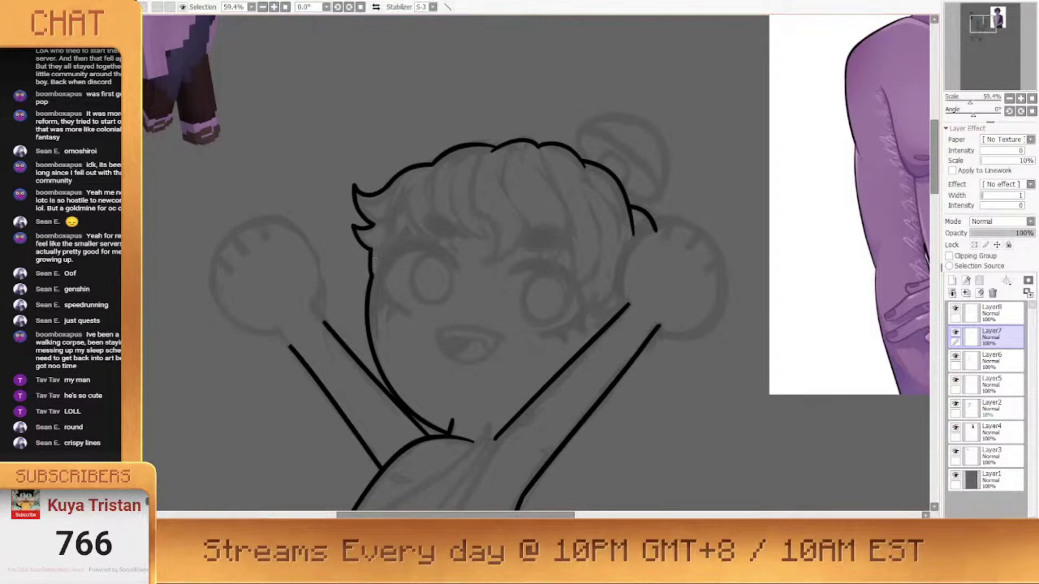
Ink the circular hands on a new layer by tracing an ellipse ruler fitted to the sketch
click(963, 313)
click(953, 281)
key(ctrl+r)
drag(424, 153, 556, 249)
key(ctrl+z)
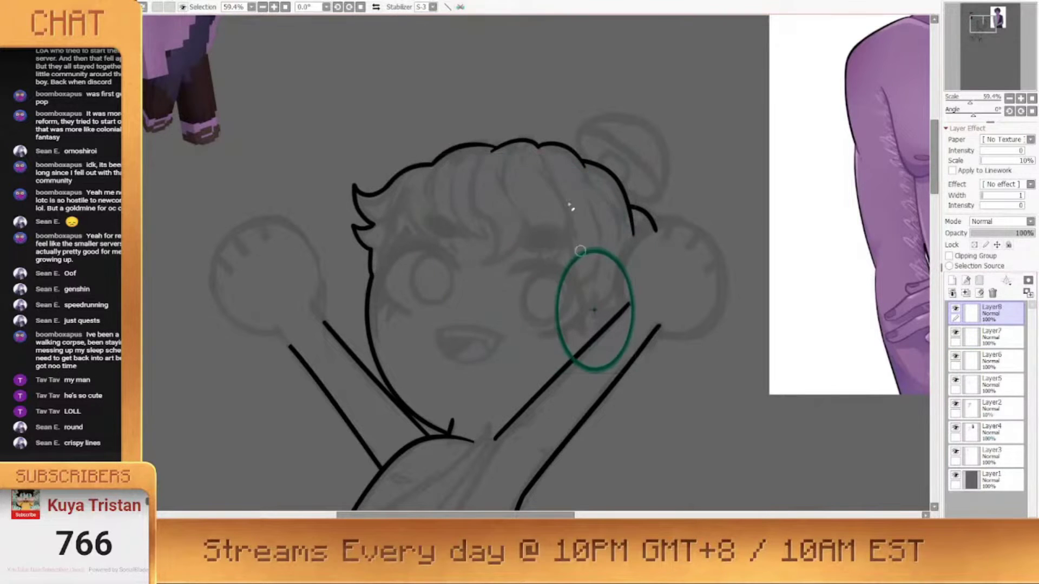
click(203, 101)
key(ctrl+y)
drag(425, 153, 516, 247)
drag(564, 301, 667, 267)
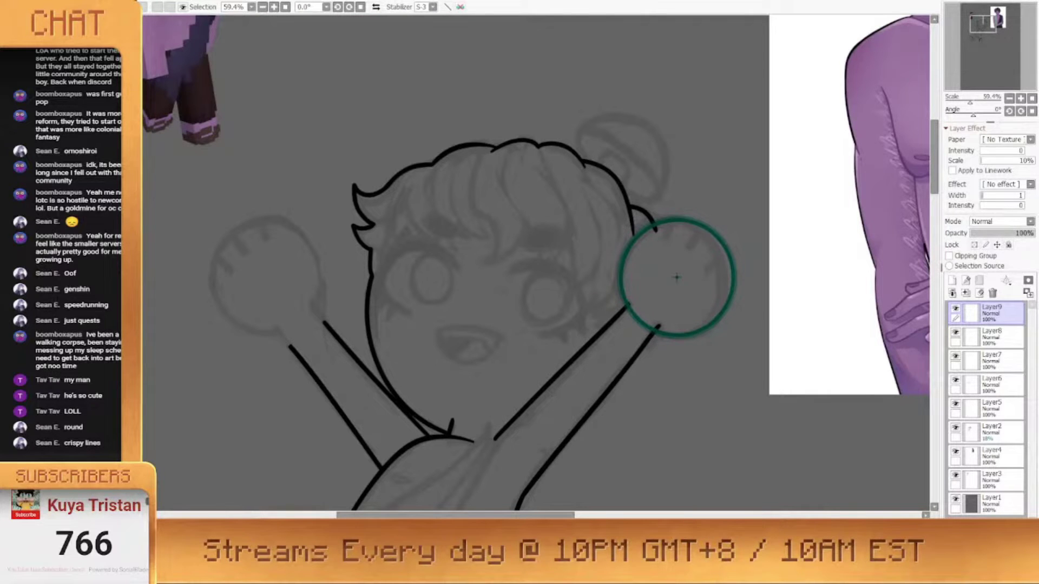
click(676, 277)
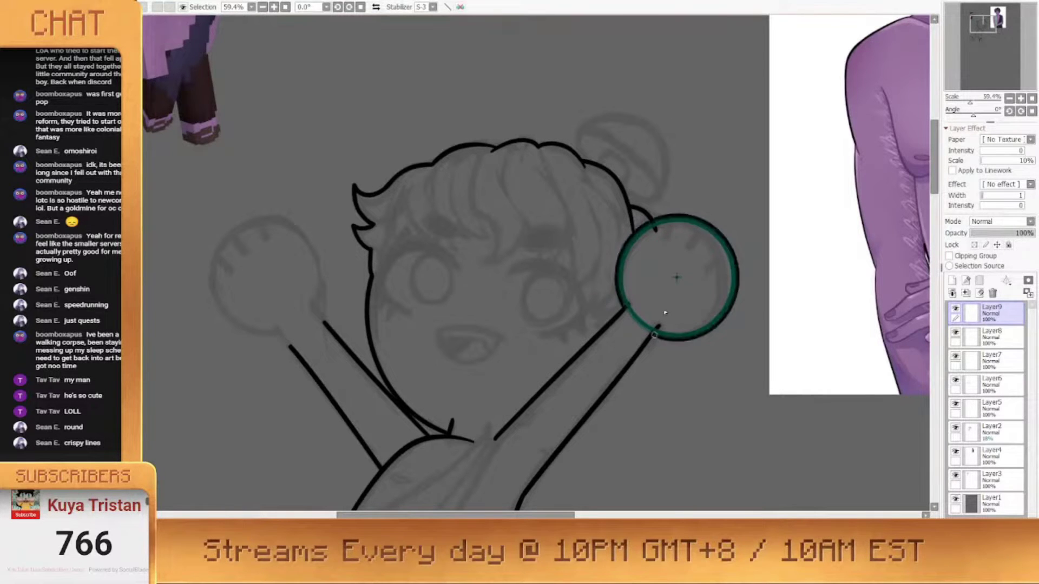
Merge Layer6 into Layer5 and erase the hair line overlapping the right hand on Layer8
click(992, 384)
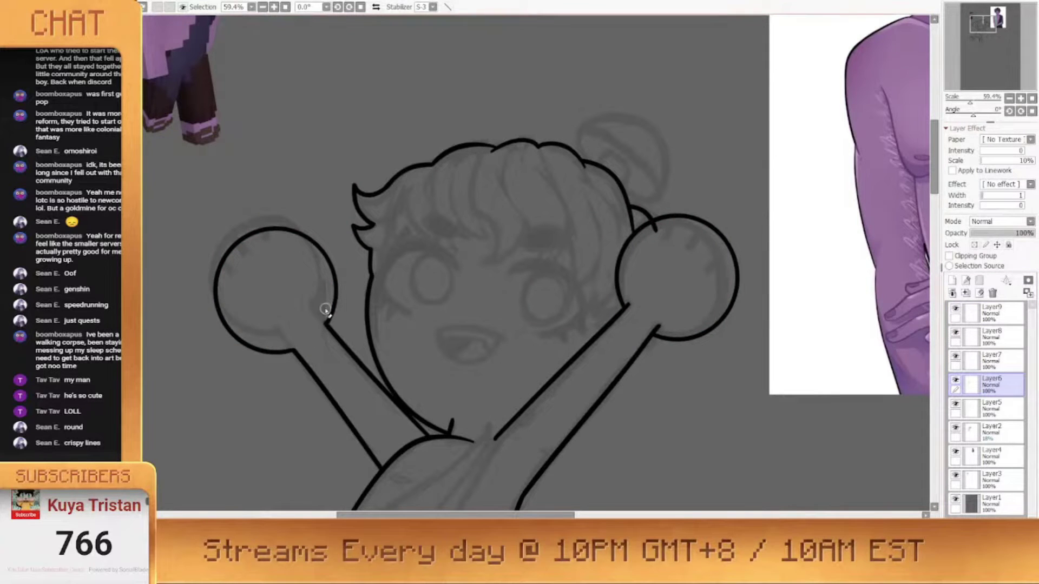
click(966, 293)
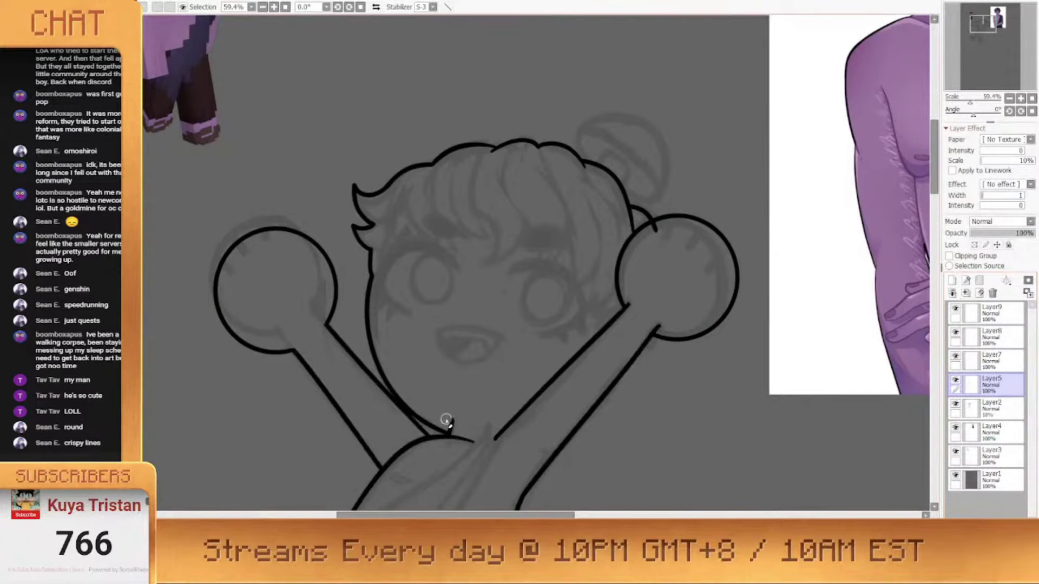
ctrl+shift+click(654, 228)
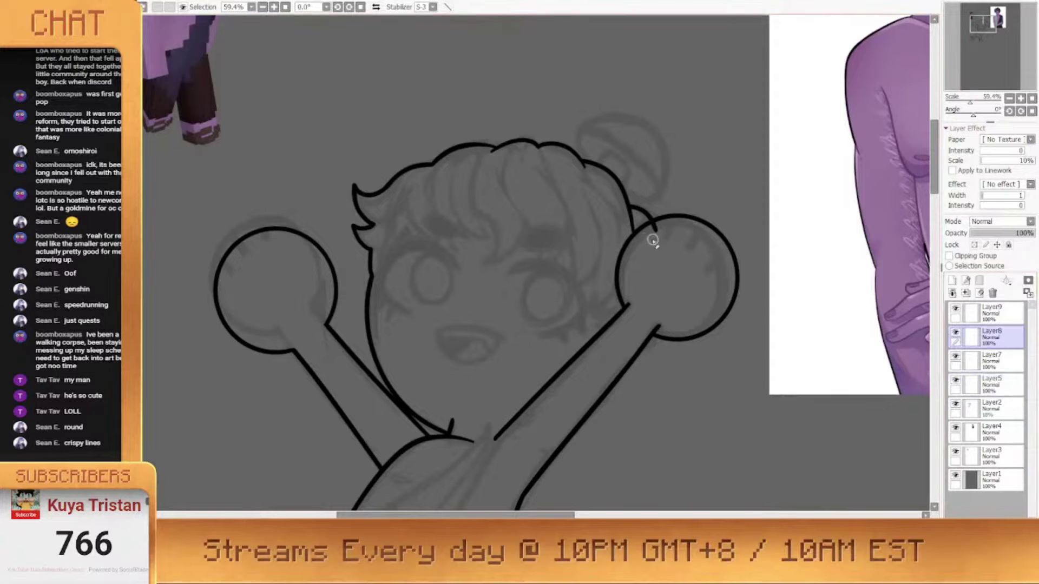
Merge Layer9 into Layer6 and Layer7 into Layer5, and add a new layer above them
click(956, 332)
click(955, 332)
click(992, 314)
click(966, 293)
click(991, 337)
click(966, 293)
click(991, 313)
click(952, 280)
Ink the hair bun above the right hand, including its outer dome, inner band and tie loop
mouse_move(586, 155)
mouse_down()
mouse_move(595, 121)
mouse_move(610, 183)
mouse_move(634, 166)
mouse_move(624, 190)
mouse_up()
mouse_move(576, 130)
mouse_down()
mouse_move(668, 135)
mouse_move(658, 216)
mouse_up()
key(ctrl+z)
drag(576, 130, 670, 202)
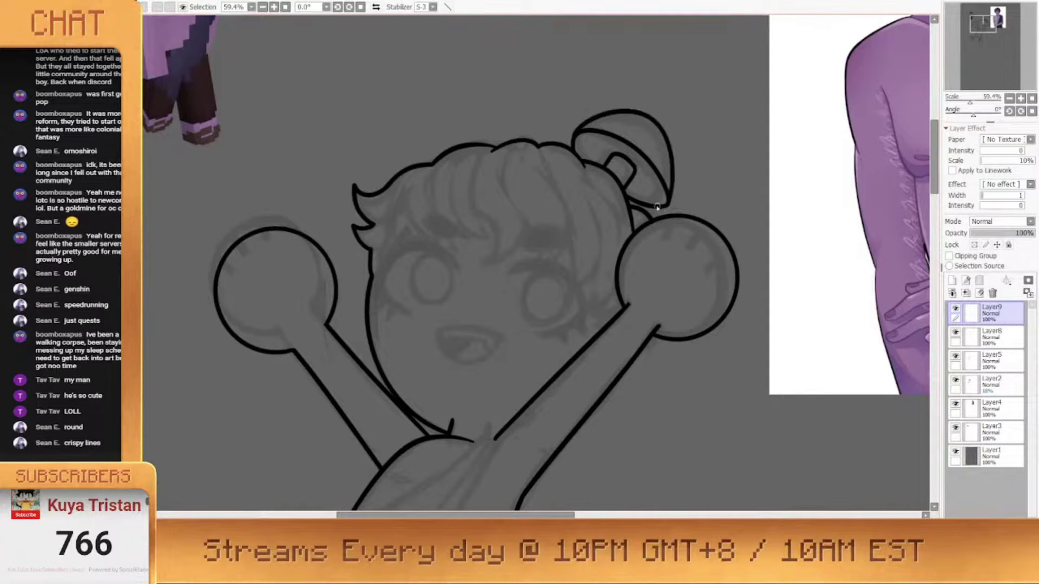
Touch up the bun's left corner and the curve of its tie loop, checking the lines without the sketch
scroll(680, 205, up, 7)
drag(615, 212, 718, 444)
key(n)
drag(392, 198, 400, 177)
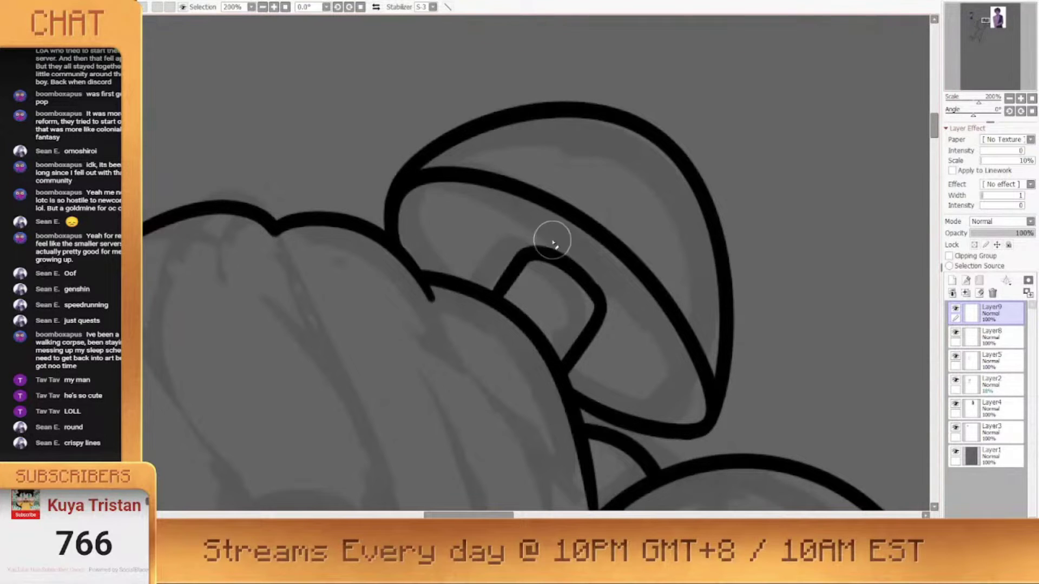
mouse_move(531, 254)
mouse_down()
mouse_move(598, 295)
mouse_move(599, 311)
mouse_up()
scroll(616, 203, down, 10)
click(955, 380)
scroll(480, 226, down, 6)
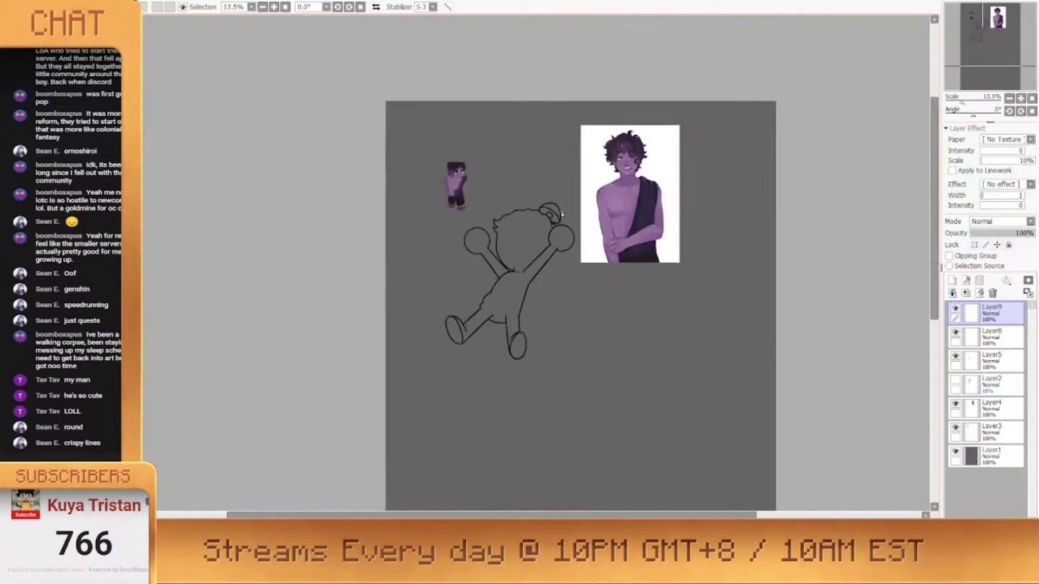
Ink the diagonal sash from the right shoulder to the left hip with a short fold line near its lower end
scroll(522, 226, up, 3)
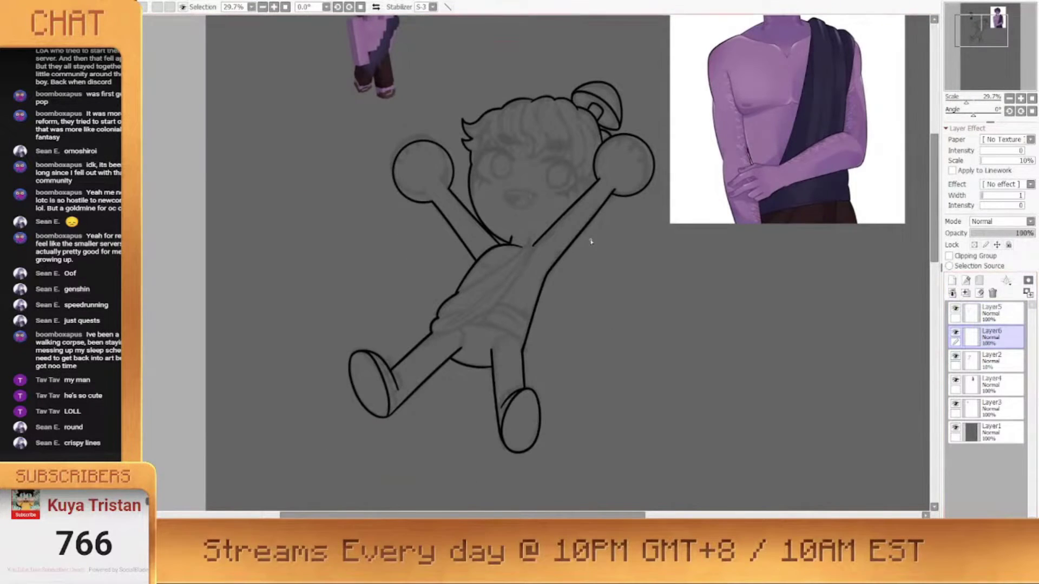
scroll(591, 242, up, 2)
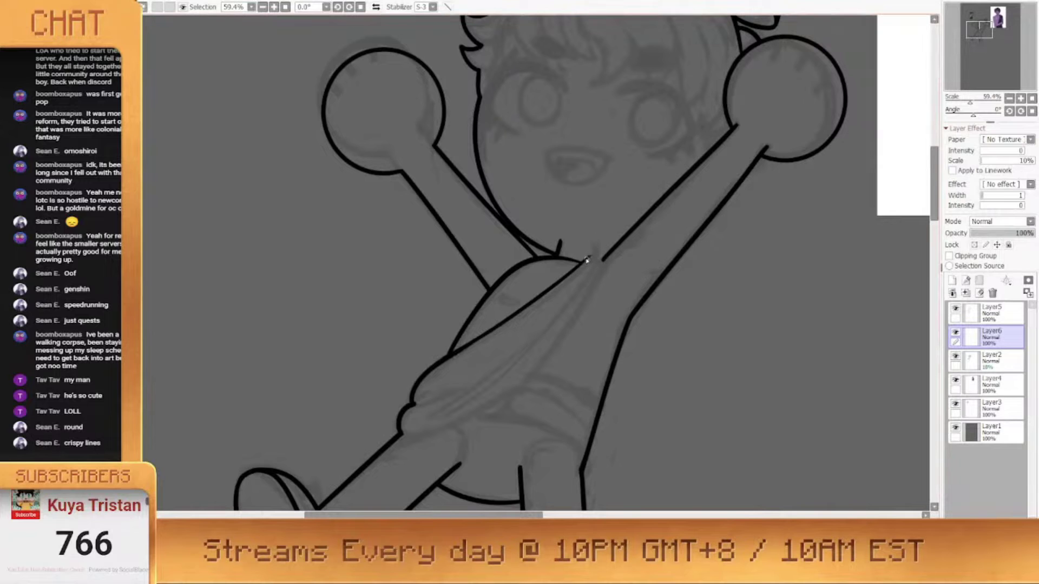
drag(401, 433, 616, 249)
key(ctrl+a)
mouse_move(569, 314)
mouse_down()
mouse_move(553, 338)
mouse_move(557, 323)
mouse_up()
key(ctrl+d)
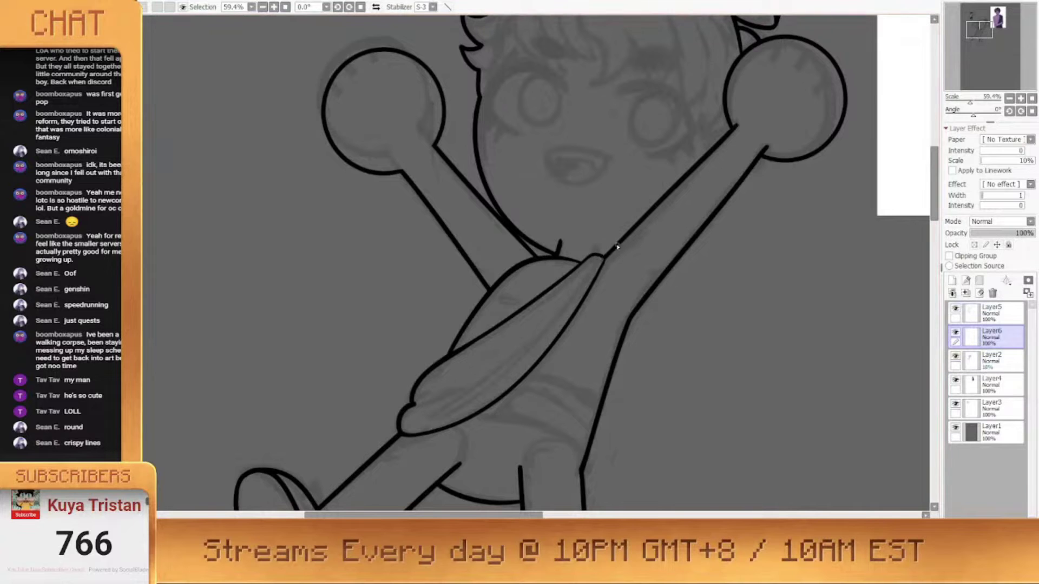
key(ctrl+z)
drag(411, 406, 504, 357)
scroll(685, 319, down, 3)
click(956, 357)
scroll(669, 359, up, 3)
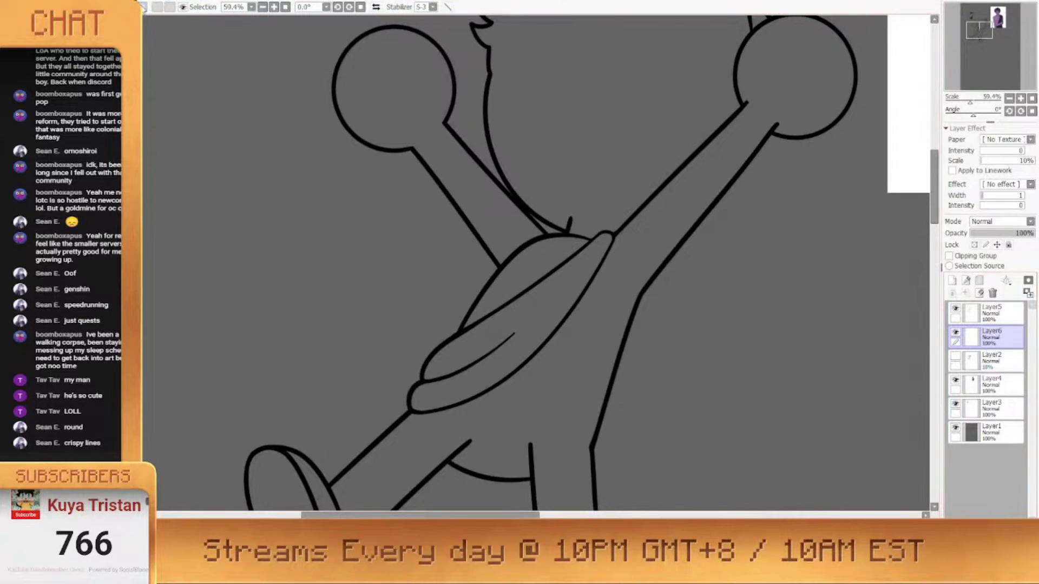
Show the sketch and ink the waistband's upper, lower and side edges on a new layer
click(956, 358)
click(953, 280)
drag(491, 391, 632, 464)
mouse_move(541, 349)
mouse_down()
mouse_move(640, 415)
mouse_move(603, 435)
mouse_up()
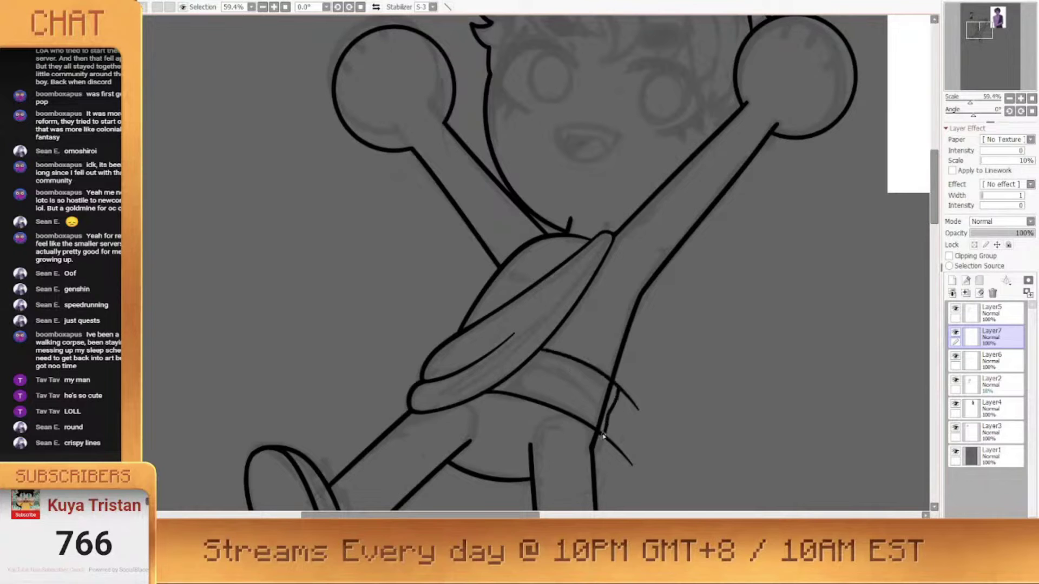
Erase the waistband's overshooting ends and the Layer5 body outline that crosses the band
drag(621, 388, 638, 411)
drag(607, 433, 632, 466)
key(Down)
key(Down)
key(Up)
key(Up)
click(961, 312)
drag(614, 386, 593, 440)
click(983, 339)
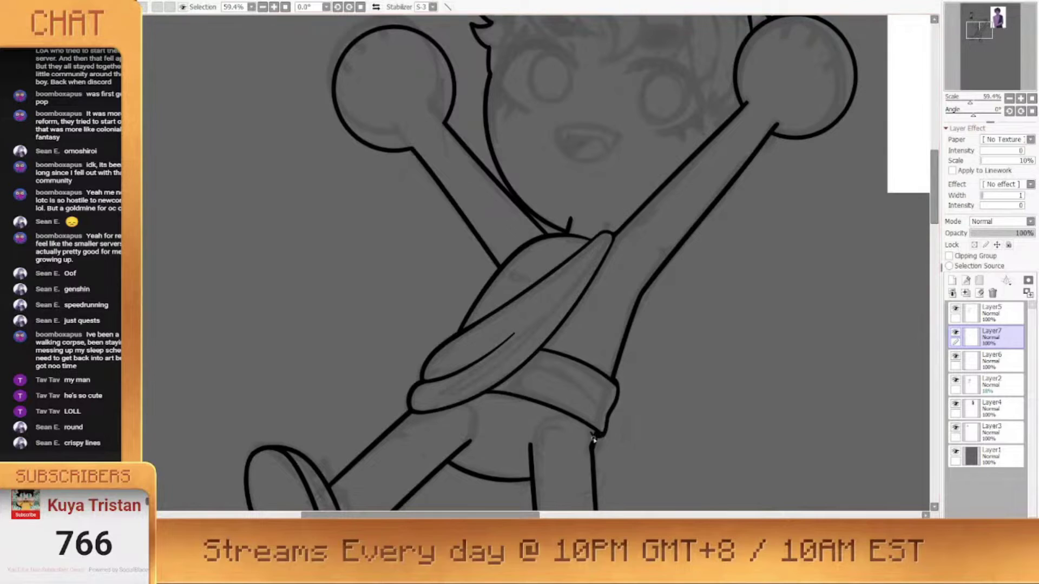
Shorten the fold line inside the sash on Layer6 and compare the line art with and without the sketch
mouse_move(614, 382)
mouse_down()
mouse_move(591, 364)
mouse_move(640, 385)
mouse_up()
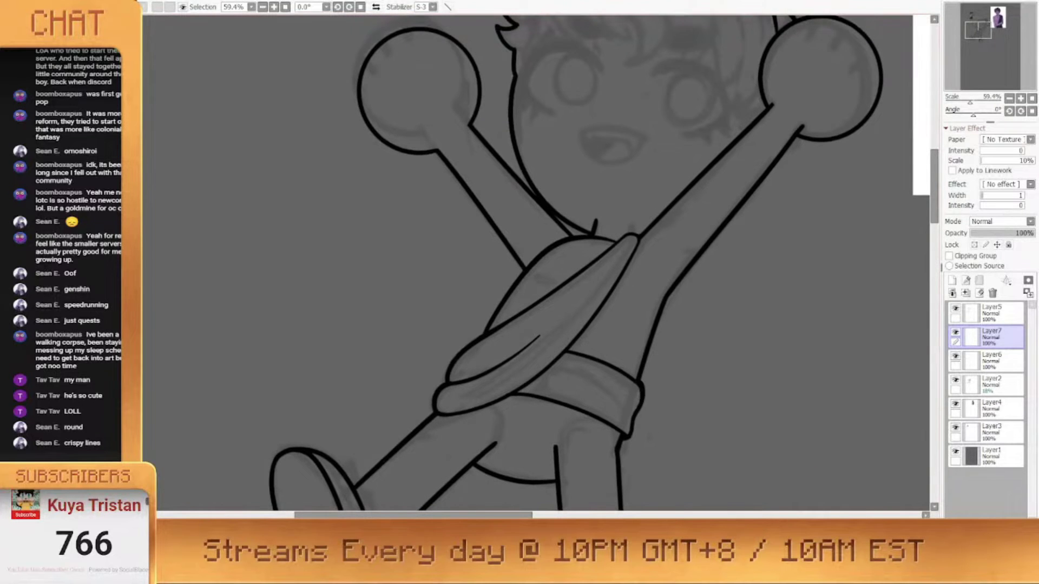
scroll(622, 330, down, 4)
click(955, 381)
scroll(547, 375, up, 4)
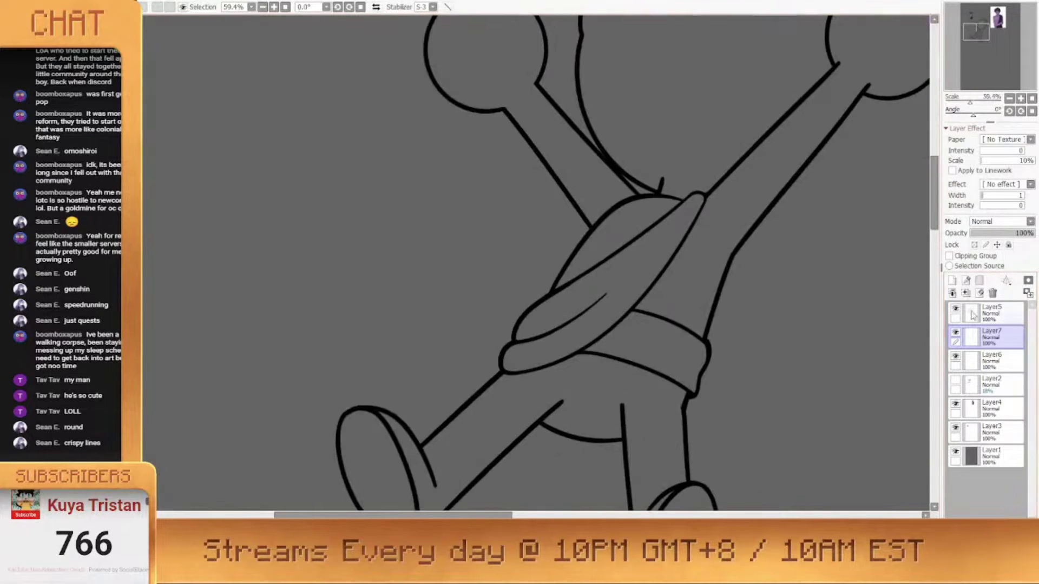
click(1010, 317)
click(980, 361)
drag(606, 295, 574, 312)
scroll(551, 343, down, 3)
scroll(513, 341, up, 3)
click(956, 380)
click(956, 380)
scroll(568, 282, down, 6)
scroll(550, 311, up, 2)
drag(978, 339, 977, 364)
click(955, 380)
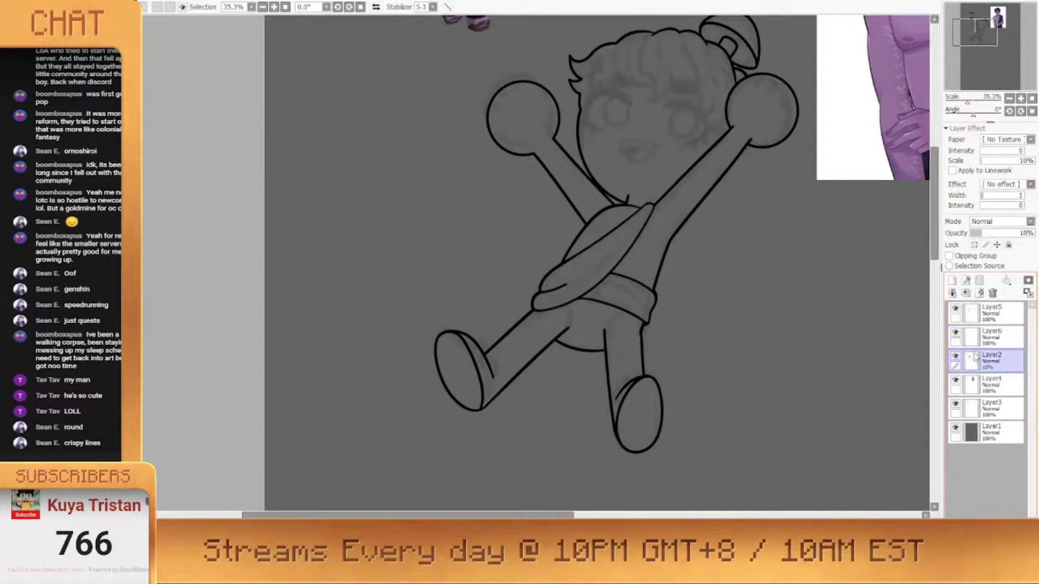
Ink the inner shoe edge and ankle strap on the left foot, following the sketch
scroll(478, 408, up, 7)
mouse_move(483, 405)
mouse_down()
mouse_move(519, 379)
mouse_move(497, 454)
mouse_up()
mouse_move(855, 482)
mouse_down()
mouse_move(607, 375)
mouse_move(633, 425)
mouse_up()
drag(476, 346, 559, 366)
ctrl+shift+click(343, 317)
drag(345, 298, 359, 333)
mouse_move(557, 386)
mouse_down()
mouse_move(619, 394)
mouse_move(621, 369)
mouse_up()
ctrl+shift+click(348, 211)
drag(347, 212, 395, 287)
Ink the narrow shoe side and strap lines along the right foot's sole and select Layer5
mouse_move(793, 399)
mouse_down()
mouse_move(653, 366)
mouse_move(626, 396)
mouse_up()
mouse_move(753, 294)
mouse_down()
mouse_move(672, 244)
mouse_move(671, 262)
mouse_move(666, 252)
mouse_up()
scroll(672, 243, up, 1)
ctrl+shift+click(661, 250)
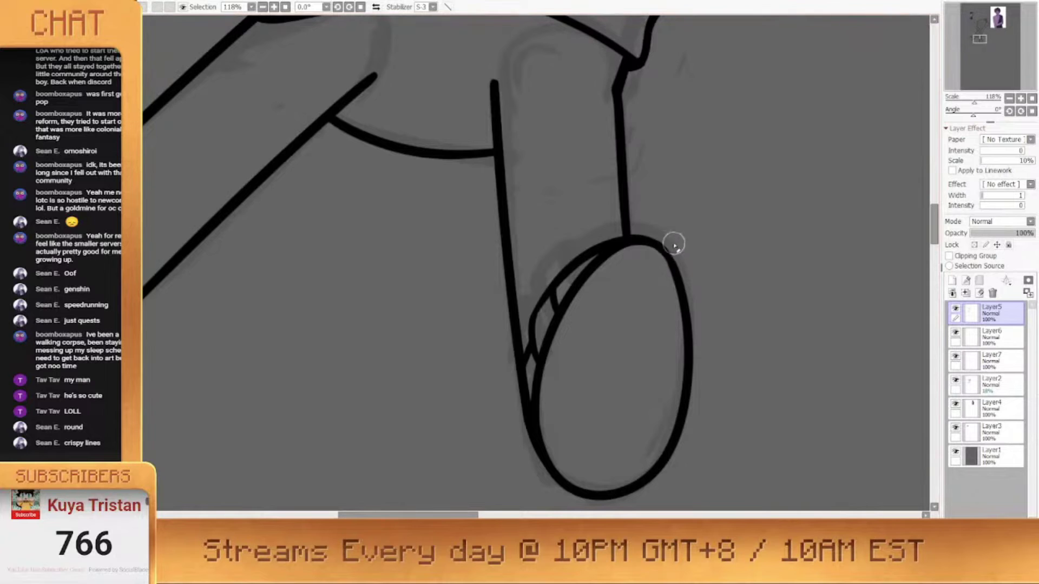
scroll(683, 361, down, 7)
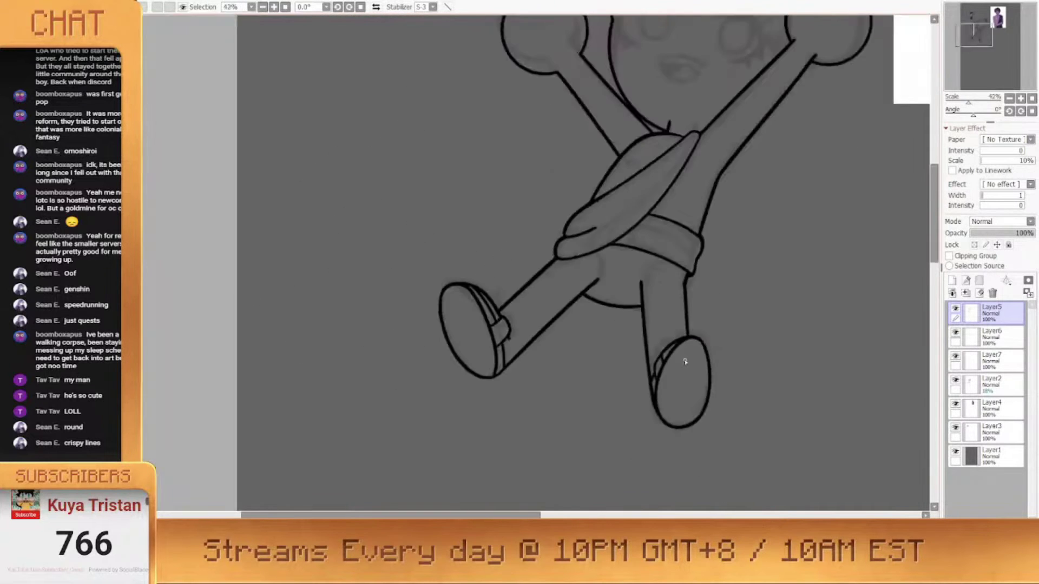
Erase the stray line ends where the right leg meets the shoe
scroll(479, 359, up, 8)
key(e)
mouse_move(530, 380)
mouse_down()
mouse_move(518, 404)
mouse_move(546, 370)
mouse_move(524, 395)
mouse_up()
scroll(587, 301, down, 8)
scroll(649, 305, up, 7)
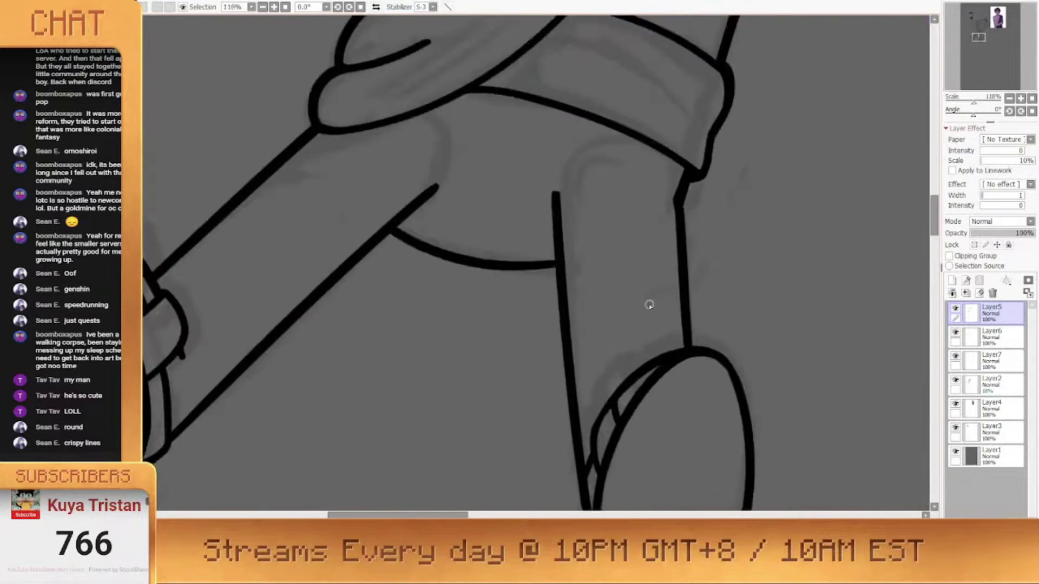
scroll(649, 305, down, 3)
scroll(630, 379, up, 5)
ctrl+shift+click(576, 444)
key(e)
ctrl+shift+click(576, 438)
mouse_move(575, 439)
mouse_down()
mouse_move(603, 430)
mouse_move(592, 432)
mouse_up()
Redraw the strap and side lines of the right shoe so they join the sole cleanly
ctrl+shift+click(602, 368)
key(n)
drag(607, 357, 598, 448)
drag(599, 371, 580, 404)
scroll(621, 273, down, 6)
scroll(617, 241, up, 4)
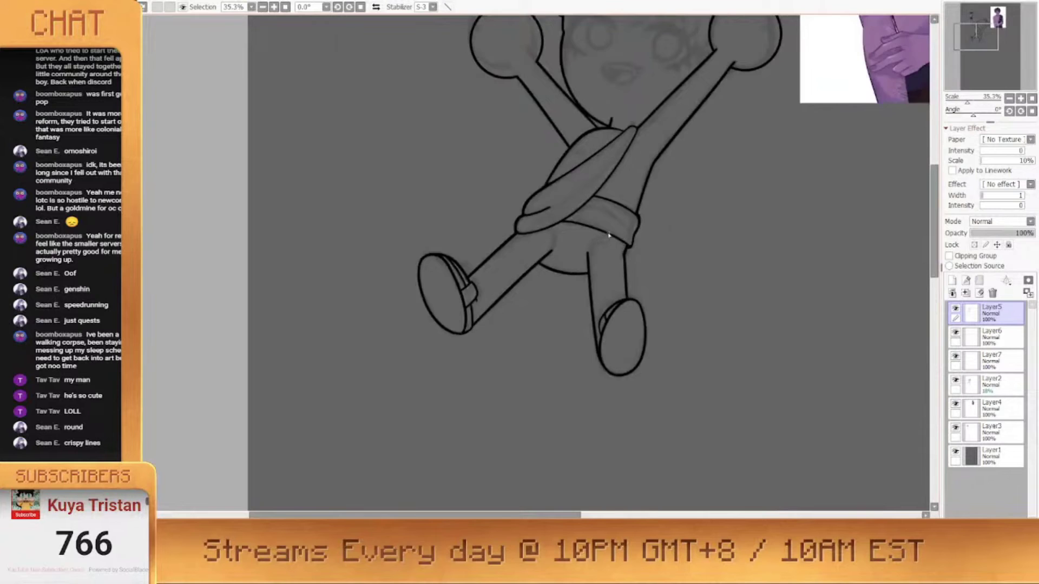
Merge Layer5 and Layer6 down into Layer7 and add a new layer on top
click(966, 292)
click(965, 292)
click(956, 309)
click(956, 309)
click(952, 280)
Ink the left trouser leg's cuff and curved lower edge, replacing the straight leg line
key(ctrl+z)
mouse_move(389, 311)
mouse_down()
mouse_move(392, 357)
mouse_move(389, 319)
mouse_up()
mouse_move(390, 314)
mouse_down()
mouse_move(394, 345)
mouse_move(432, 328)
mouse_move(421, 354)
mouse_move(491, 259)
mouse_up()
ctrl+shift+click(505, 243)
mouse_move(409, 339)
mouse_down()
mouse_move(405, 347)
mouse_move(475, 275)
mouse_up()
scroll(587, 334, down, 4)
scroll(588, 334, up, 4)
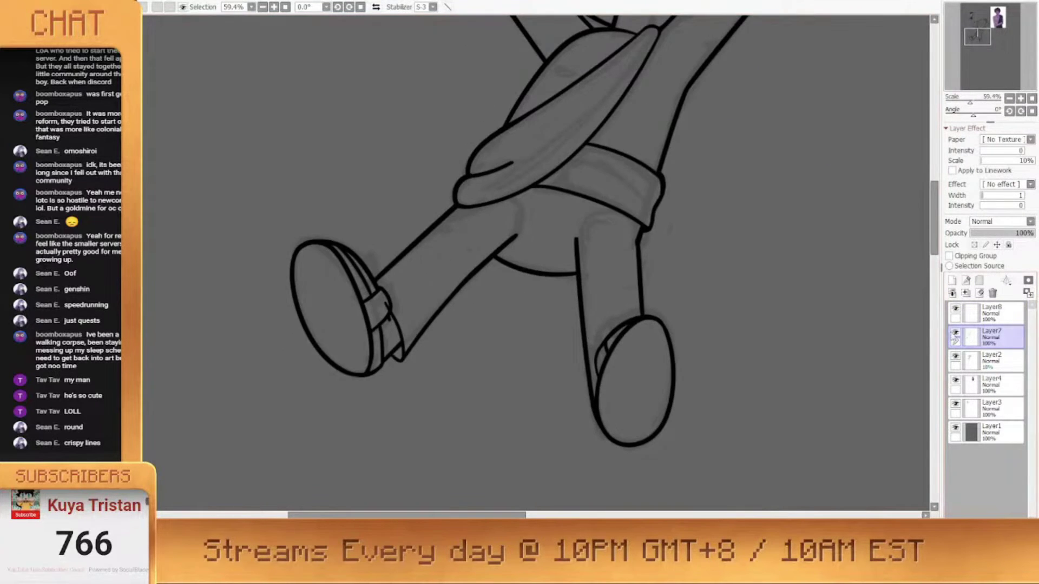
Merge the left trouser lines down and ink the right trouser leg's inner edge and cuff on a new layer
ctrl+shift+click(388, 304)
click(965, 292)
click(952, 280)
mouse_move(605, 344)
mouse_down()
mouse_move(589, 391)
mouse_move(583, 252)
mouse_up()
key(ctrl+z)
key(ctrl+z)
drag(582, 386, 579, 316)
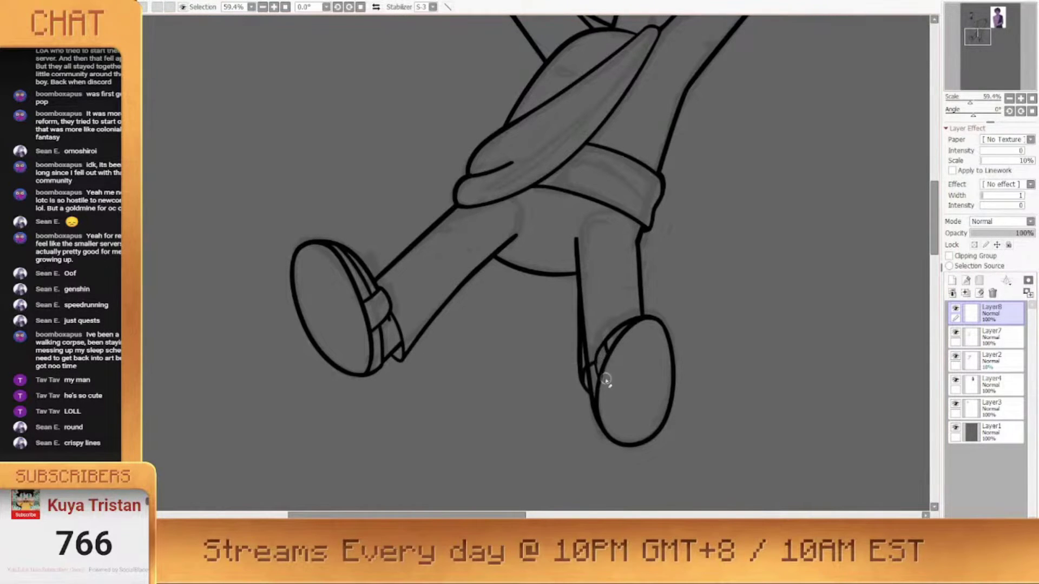
Clean up the right trouser cuff by removing the old leg line beside the new inner edge
ctrl+shift+click(598, 376)
drag(588, 366, 584, 261)
ctrl+shift+click(579, 287)
key(ctrl+z)
key(ctrl+z)
key(ctrl+z)
ctrl+shift+click(605, 355)
ctrl+shift+click(581, 363)
drag(586, 367, 583, 379)
key(ctrl+z)
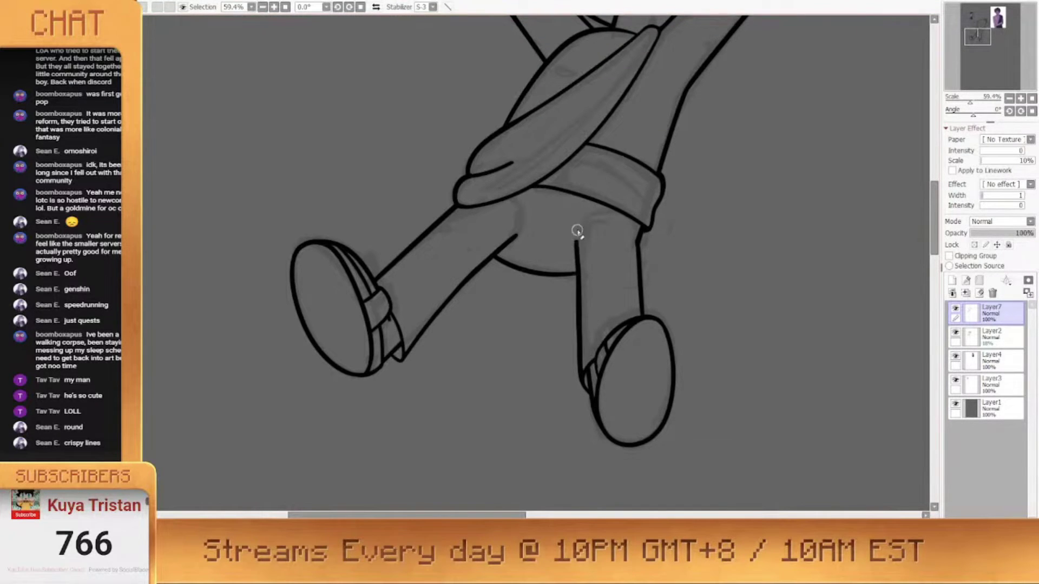
Retrace the outer edge of the right foot's sole
scroll(578, 230, up, 2)
scroll(347, 234, up, 1)
mouse_move(671, 405)
mouse_down()
mouse_move(590, 341)
mouse_move(607, 397)
mouse_up()
mouse_move(593, 335)
mouse_down()
mouse_move(607, 363)
mouse_move(609, 426)
mouse_up()
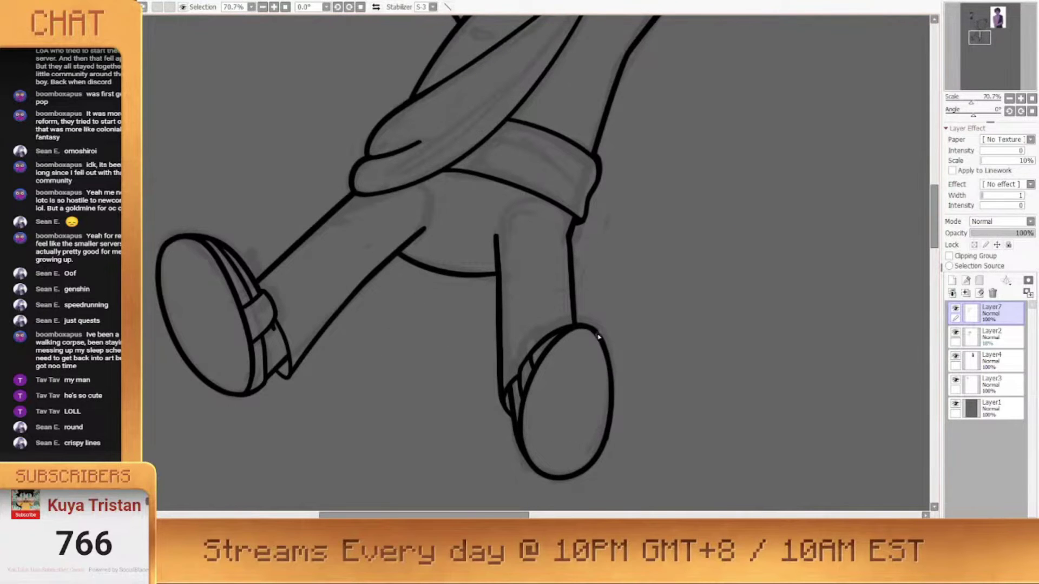
Examine the whole figure's line art from far and near, next to the character references
scroll(563, 243, down, 8)
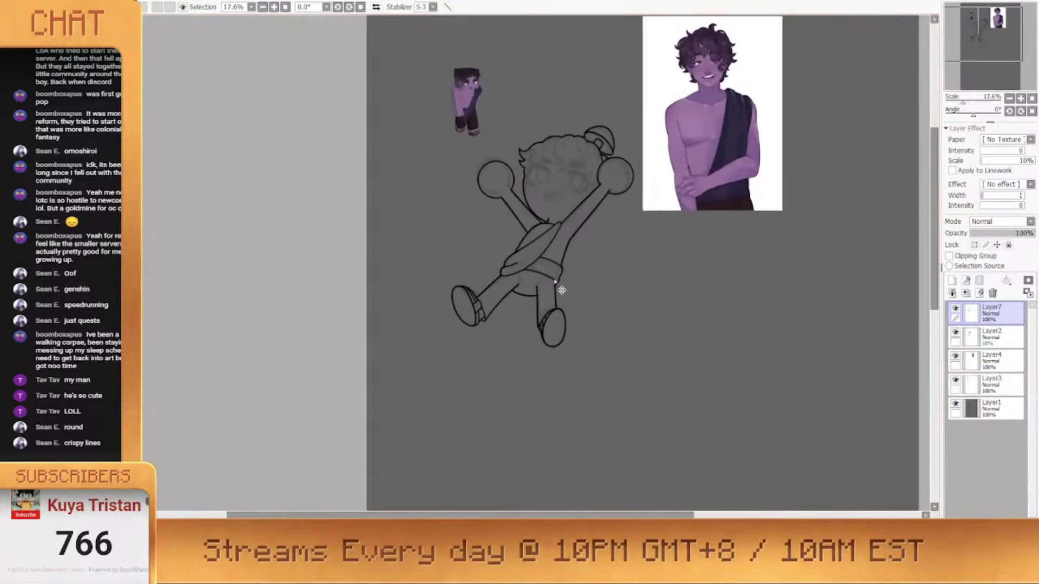
scroll(578, 278, up, 7)
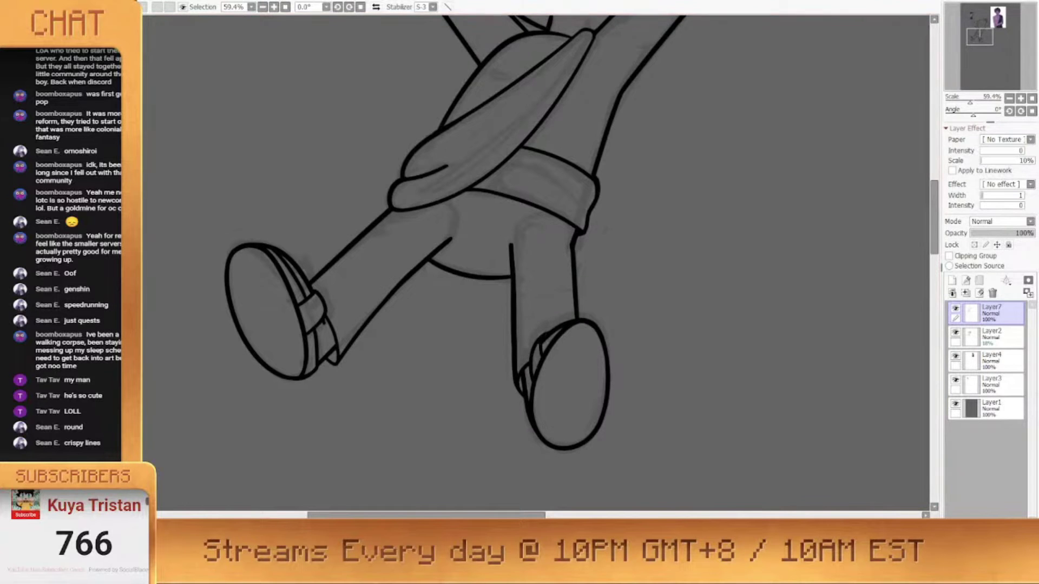
scroll(580, 360, down, 7)
scroll(579, 382, up, 7)
scroll(582, 245, down, 9)
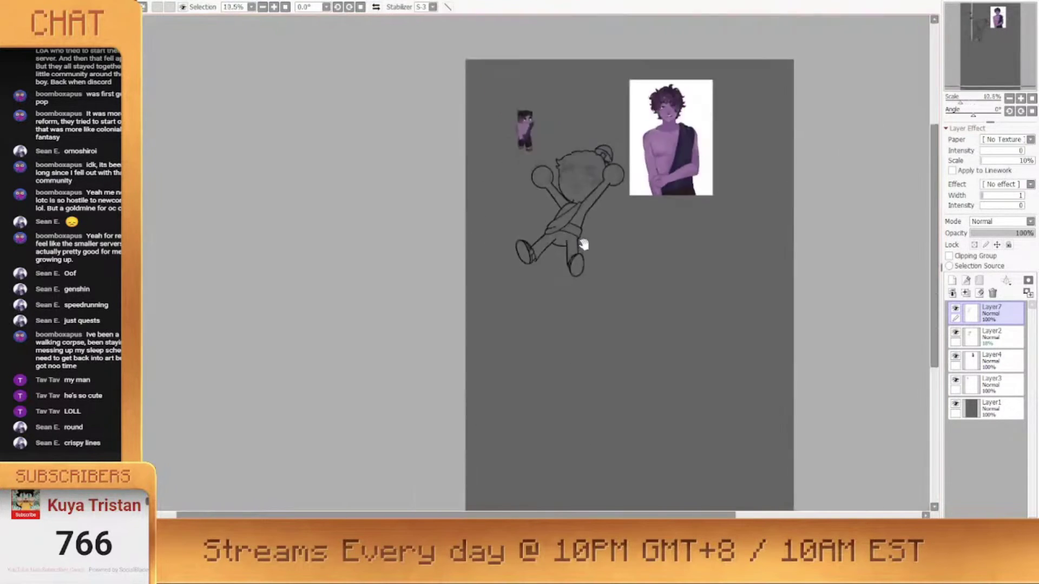
scroll(582, 245, up, 6)
scroll(590, 325, down, 5)
scroll(596, 367, up, 3)
scroll(541, 302, down, 2)
scroll(588, 225, up, 4)
Ink the left bang strands and the inner curve of the central lock on a new layer
click(952, 280)
click(956, 356)
scroll(608, 213, up, 4)
drag(406, 206, 491, 309)
drag(491, 309, 468, 245)
mouse_move(457, 181)
mouse_down()
mouse_move(476, 273)
mouse_move(537, 281)
mouse_up()
key(ctrl+z)
key(ctrl+z)
drag(537, 281, 528, 177)
drag(516, 230, 553, 331)
key(ctrl+z)
mouse_move(514, 227)
mouse_down()
mouse_move(549, 333)
mouse_move(518, 346)
mouse_up()
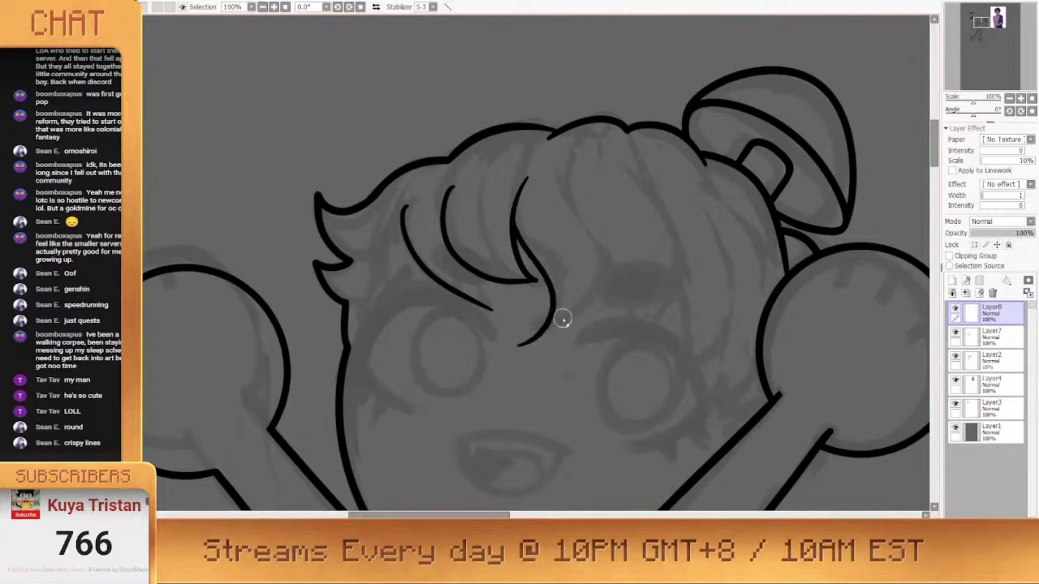
Ink the central lock's outer curve and tidy the ends and tips of the bang strands
drag(543, 174, 520, 343)
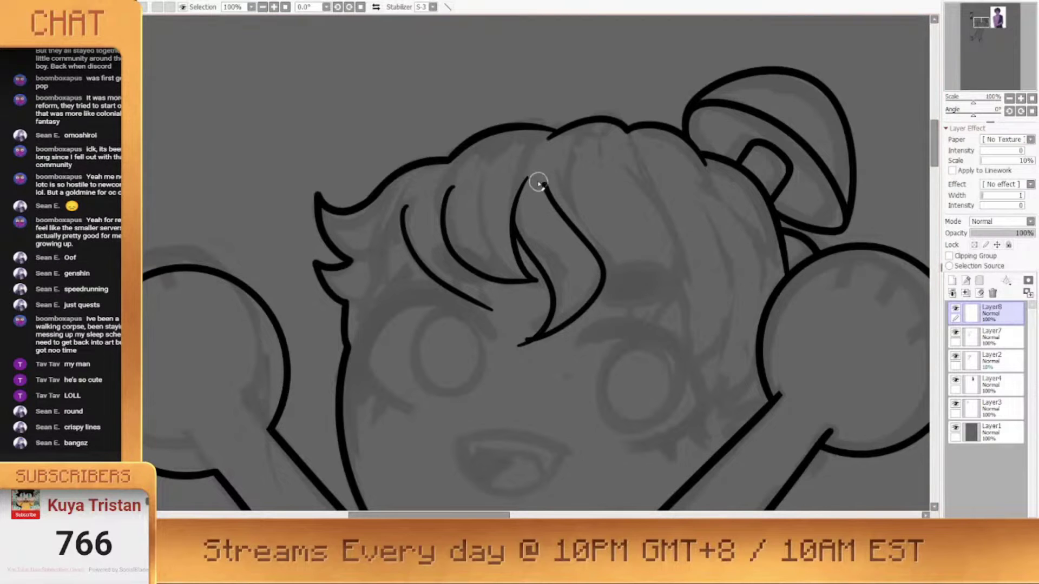
drag(542, 200, 543, 180)
drag(522, 341, 544, 344)
mouse_move(464, 267)
mouse_down()
mouse_move(498, 314)
mouse_move(492, 297)
mouse_up()
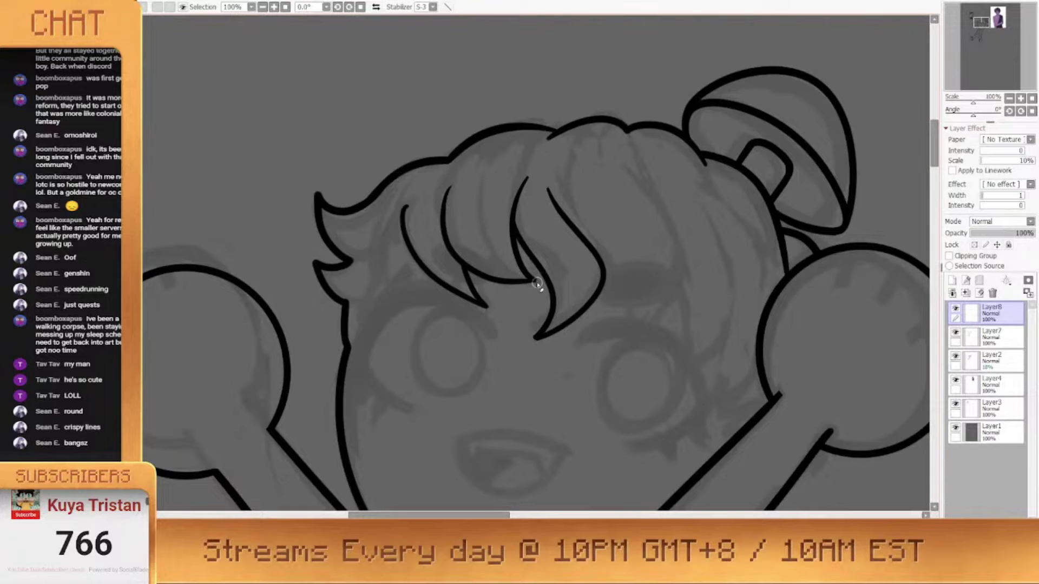
Ink the right bang strands from the central lock to the wispy side lock beside the raised arm
mouse_move(604, 270)
mouse_down()
mouse_move(672, 262)
mouse_move(654, 195)
mouse_up()
mouse_move(673, 288)
mouse_down()
mouse_move(691, 336)
mouse_move(708, 184)
mouse_up()
mouse_move(730, 348)
mouse_down()
mouse_move(714, 440)
mouse_move(758, 413)
mouse_up()
drag(695, 395, 738, 390)
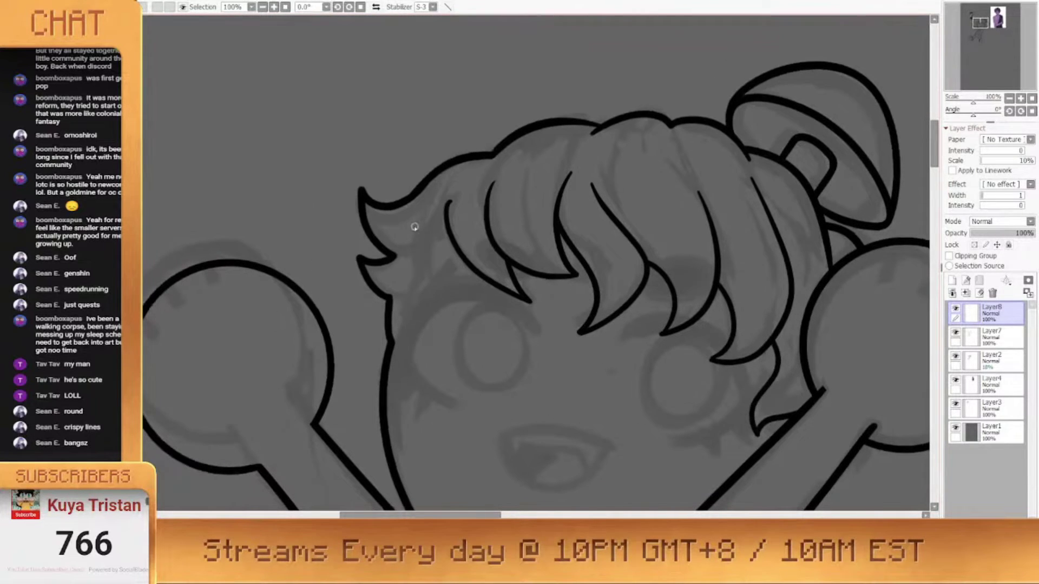
Ink the side lock at the left temple and extend the hair flick and face contour to meet it
drag(429, 178, 453, 321)
drag(459, 254, 455, 320)
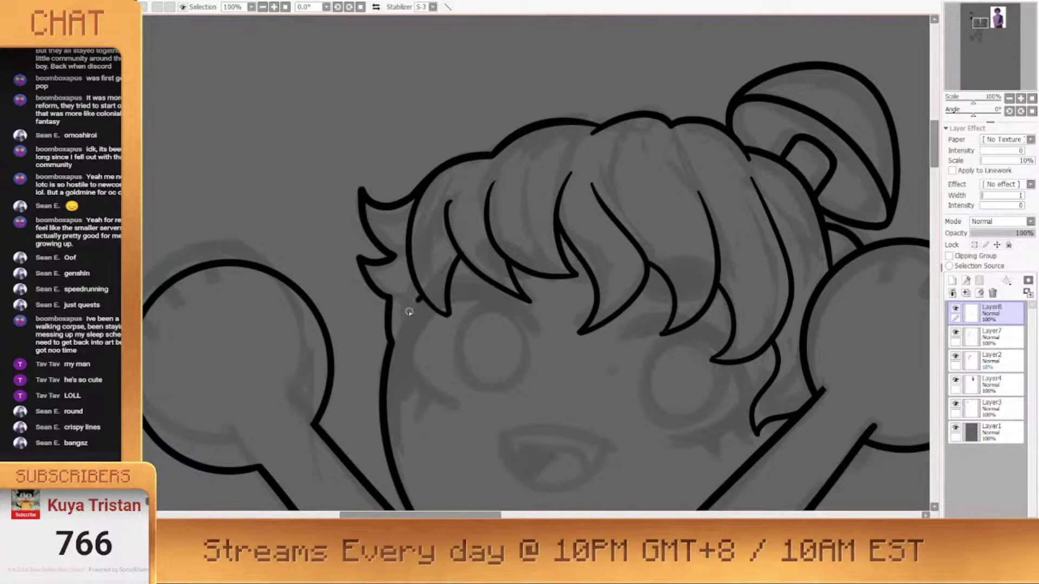
drag(387, 296, 419, 294)
drag(391, 341, 421, 298)
scroll(560, 270, down, 2)
scroll(502, 233, up, 2)
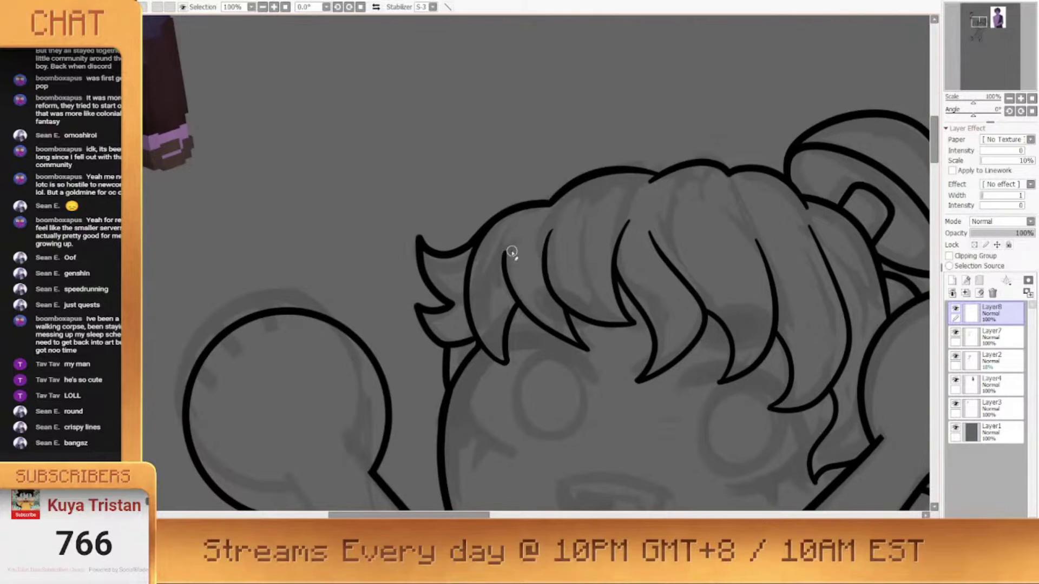
Extend the central and right bang strands up to the hair outline on a new layer
scroll(479, 225, down, 3)
scroll(498, 281, up, 2)
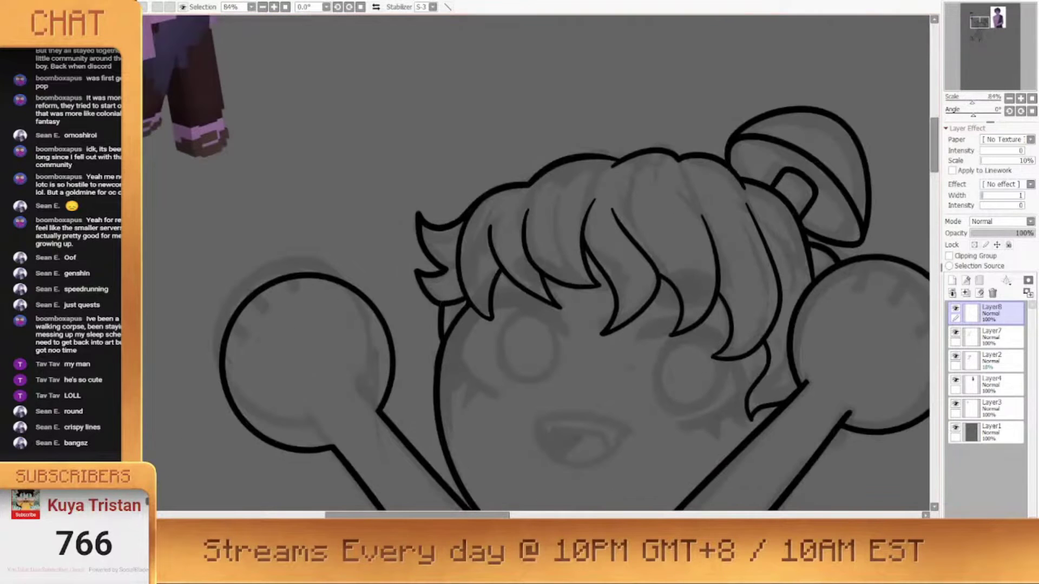
scroll(631, 221, down, 9)
scroll(636, 219, up, 8)
click(953, 281)
mouse_move(583, 222)
mouse_down()
mouse_move(609, 181)
mouse_move(684, 259)
mouse_up()
key(ctrl+z)
drag(660, 180, 687, 251)
drag(711, 197, 735, 261)
drag(524, 249, 540, 199)
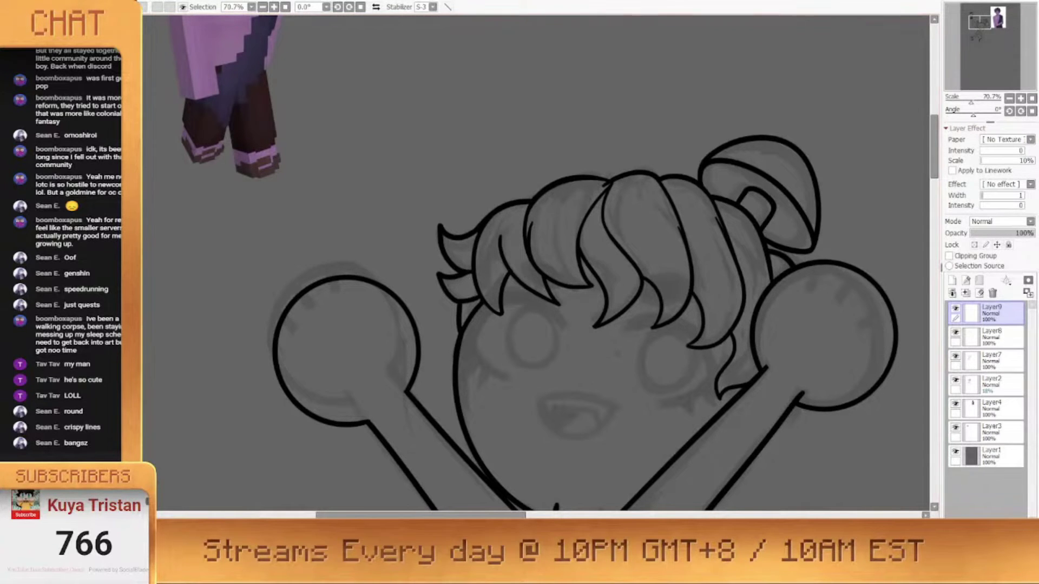
key(ctrl+z)
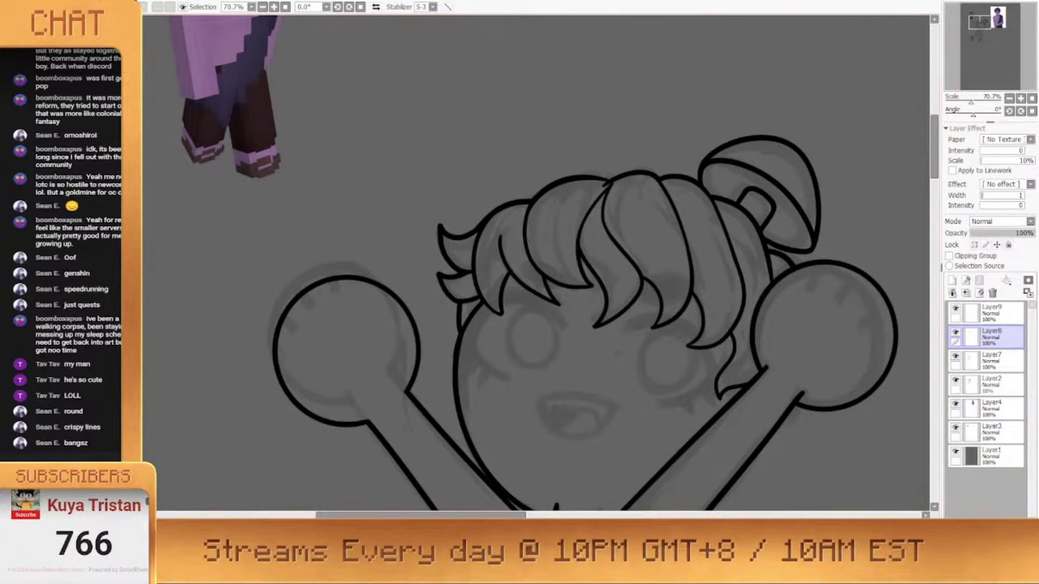
key(ctrl+Down)
click(960, 314)
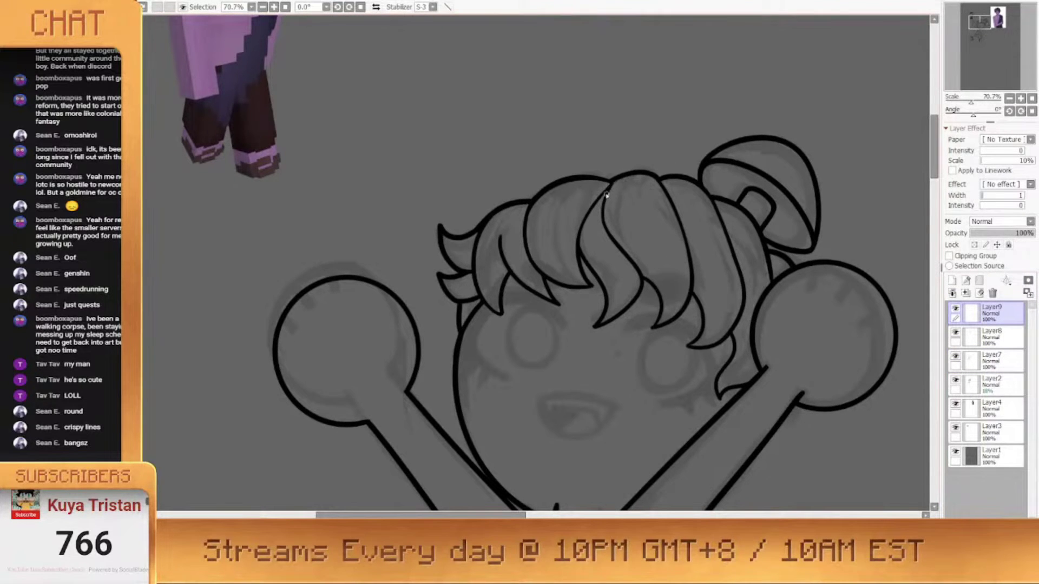
Join the upper end of the left bang strand to the hair outline
drag(606, 195, 504, 214)
ctrl+shift+click(400, 271)
drag(420, 226, 398, 271)
ctrl+shift+click(410, 239)
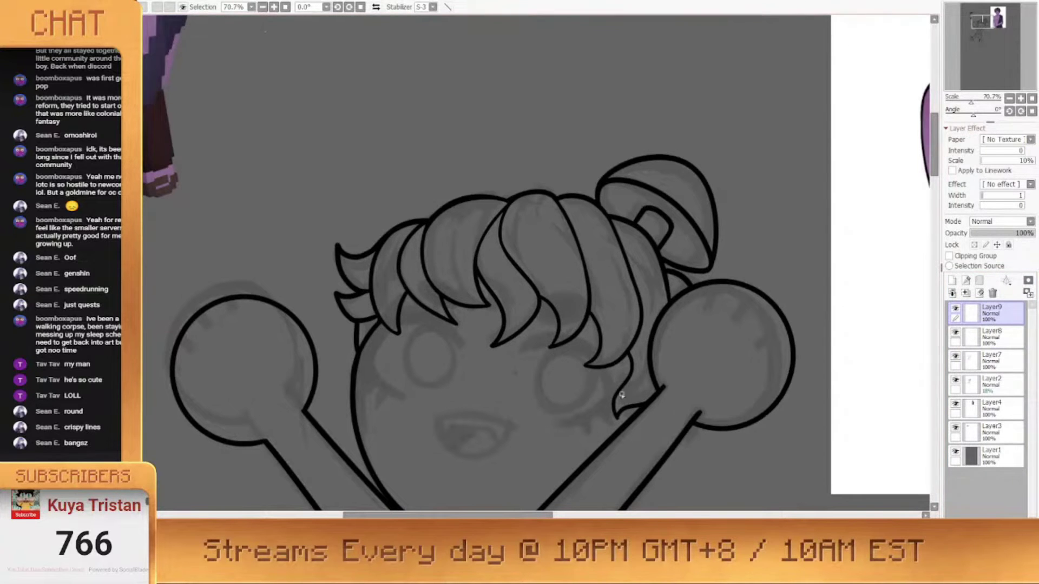
scroll(541, 216, down, 3)
scroll(557, 255, up, 2)
scroll(574, 244, down, 1)
scroll(603, 332, up, 1)
key(ctrl+shift+n)
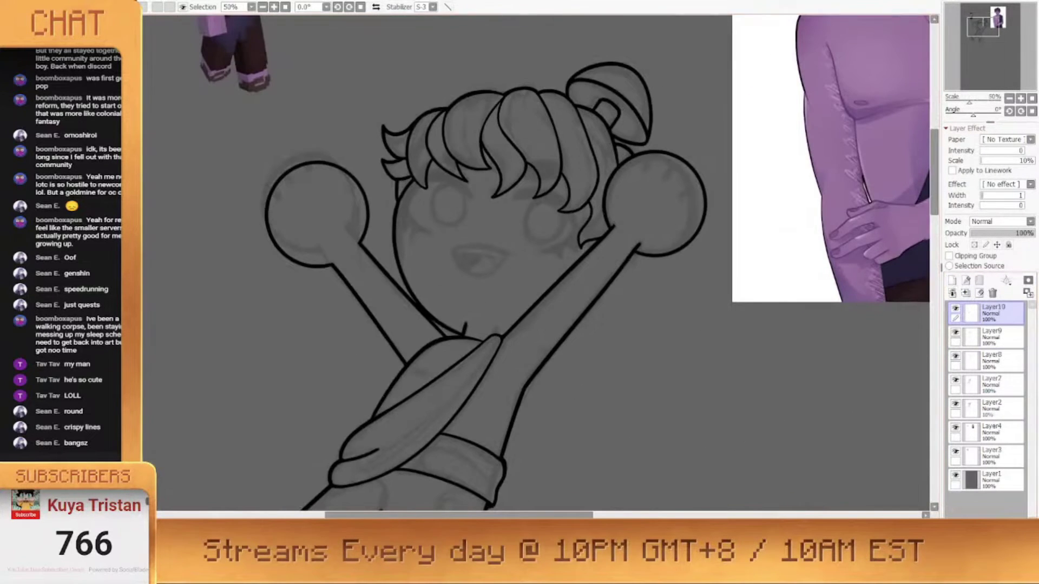
scroll(519, 242, down, 4)
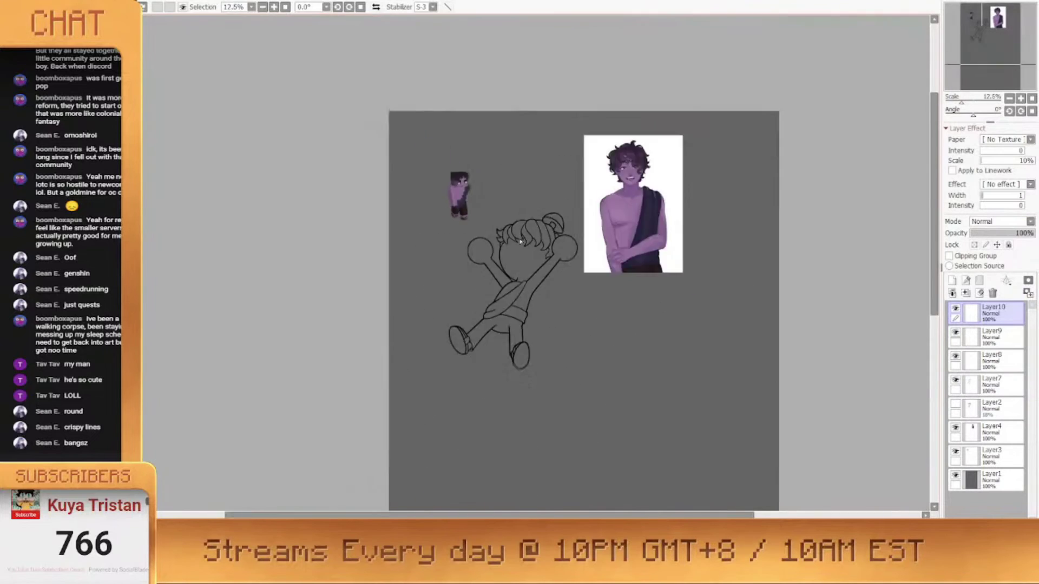
scroll(521, 242, up, 4)
scroll(636, 220, down, 1)
key(ctrl+z)
key(ctrl+z)
key(ctrl+z)
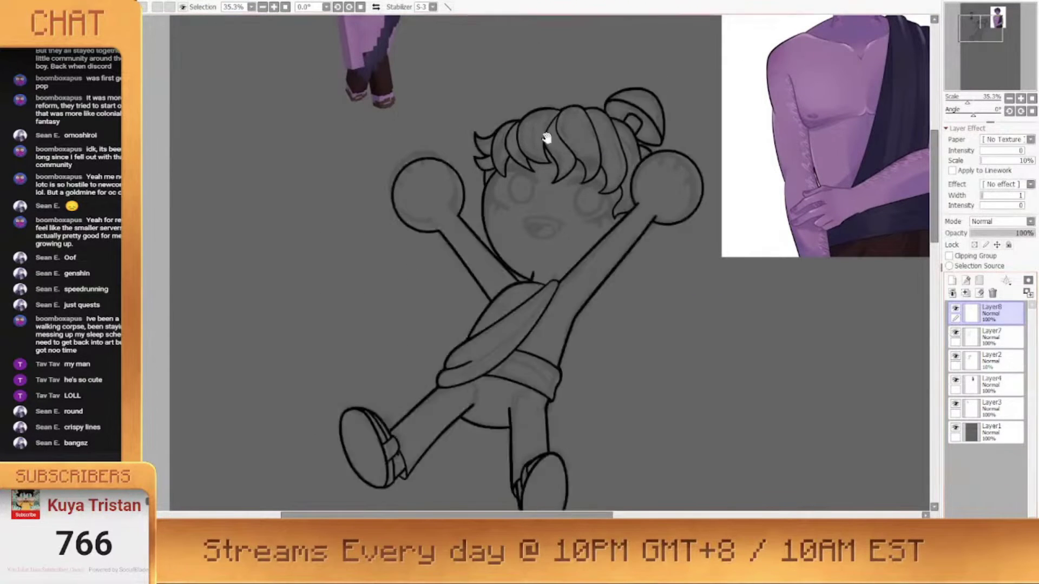
Ink the upper lids, lower lids and short lower lashes of both eyes over the sketch on a new layer
scroll(546, 138, up, 2)
click(955, 331)
click(952, 281)
mouse_move(524, 277)
mouse_down()
mouse_move(431, 302)
mouse_move(493, 338)
mouse_up()
drag(442, 339, 453, 323)
mouse_move(587, 282)
mouse_down()
mouse_move(638, 359)
mouse_move(602, 357)
mouse_move(659, 372)
mouse_up()
key(ctrl+z)
mouse_move(668, 351)
mouse_down()
mouse_move(676, 362)
mouse_move(651, 382)
mouse_up()
scroll(549, 329, down, 4)
key(ctrl+z)
key(ctrl+z)
scroll(558, 329, up, 5)
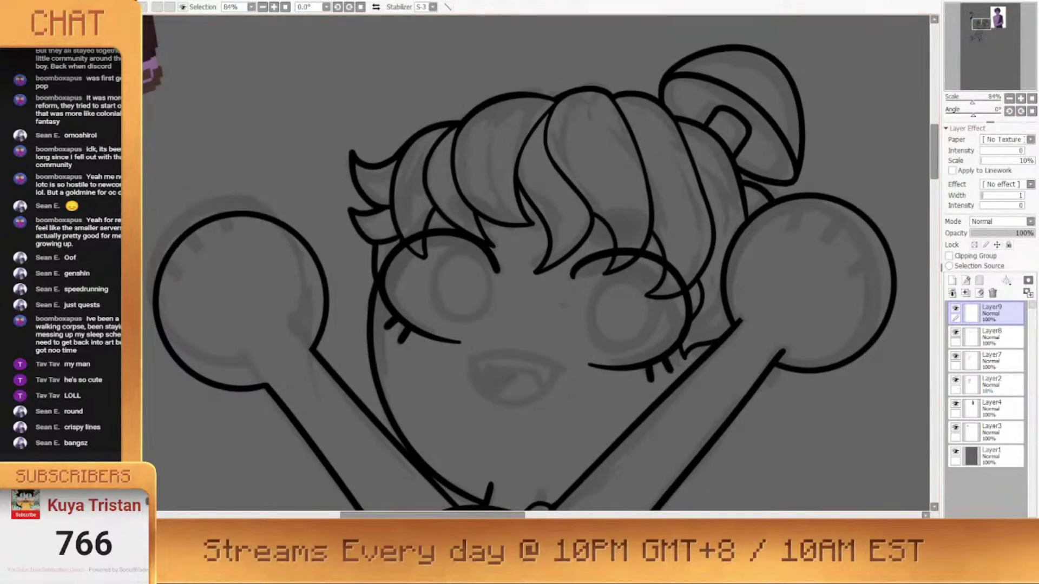
scroll(427, 190, down, 2)
scroll(455, 212, up, 3)
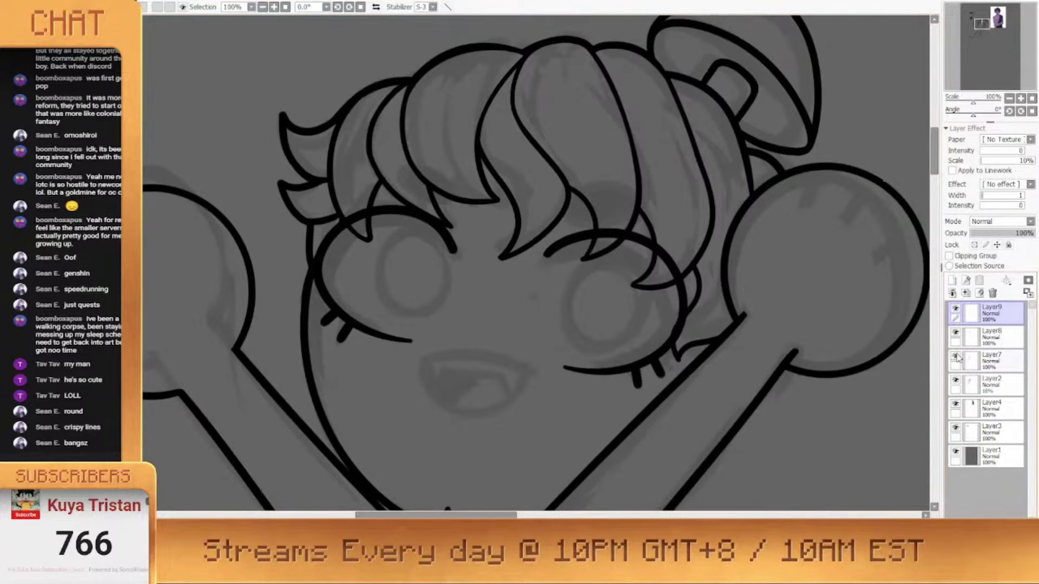
Tidy the hair lines around the eyes on the hair line-art layer
click(973, 340)
scroll(489, 220, up, 2)
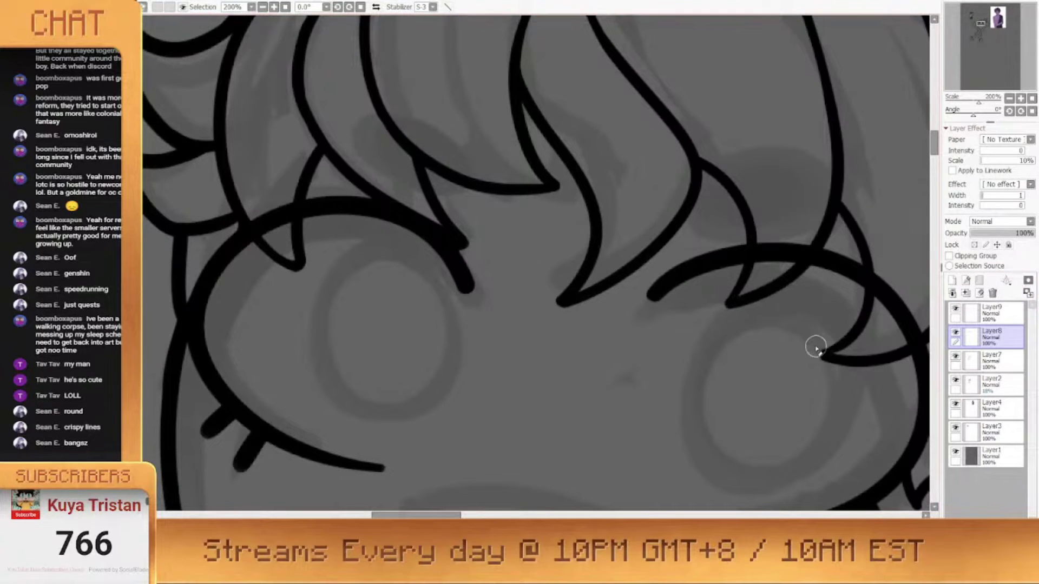
drag(146, 49, 162, 306)
drag(920, 503, 666, 319)
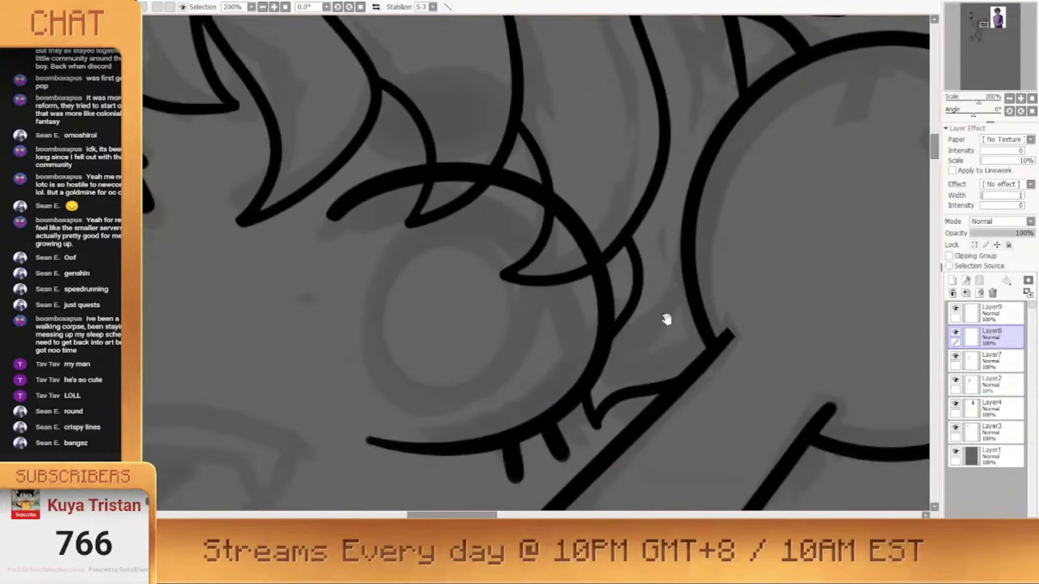
scroll(649, 194, down, 7)
click(955, 308)
click(956, 308)
scroll(508, 184, up, 4)
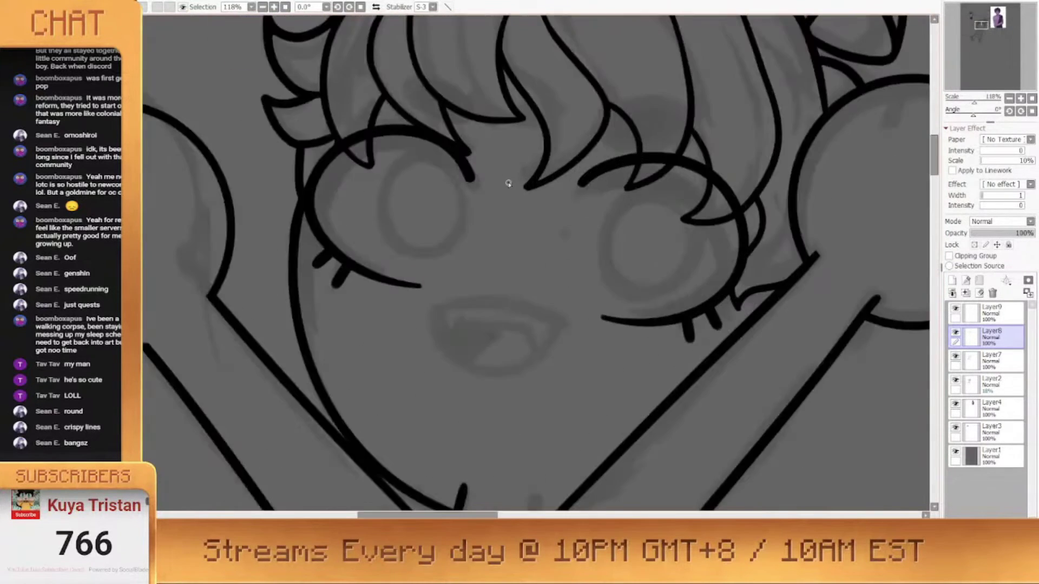
Ink the open mouth's outline on a new layer and hide the sketch
scroll(649, 281, down, 5)
click(953, 279)
scroll(528, 262, up, 2)
mouse_move(445, 318)
mouse_down()
mouse_move(528, 307)
mouse_move(580, 337)
mouse_up()
key(ctrl+z)
mouse_move(444, 321)
mouse_down()
mouse_move(598, 350)
mouse_move(579, 352)
mouse_move(589, 303)
mouse_move(583, 314)
mouse_up()
key(ctrl+z)
key(ctrl+z)
key(ctrl+z)
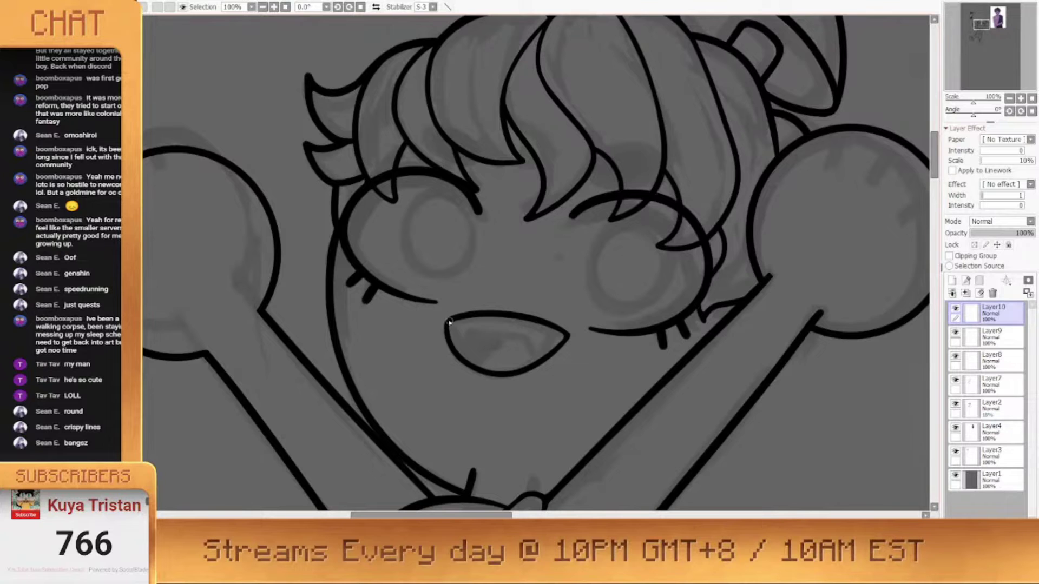
scroll(428, 297, down, 4)
click(956, 405)
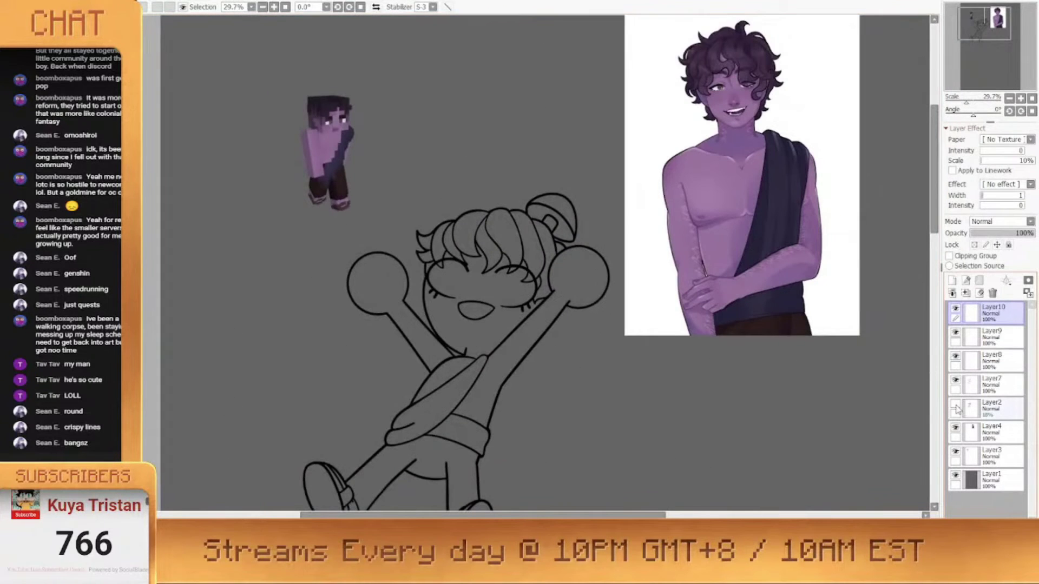
scroll(583, 307, up, 2)
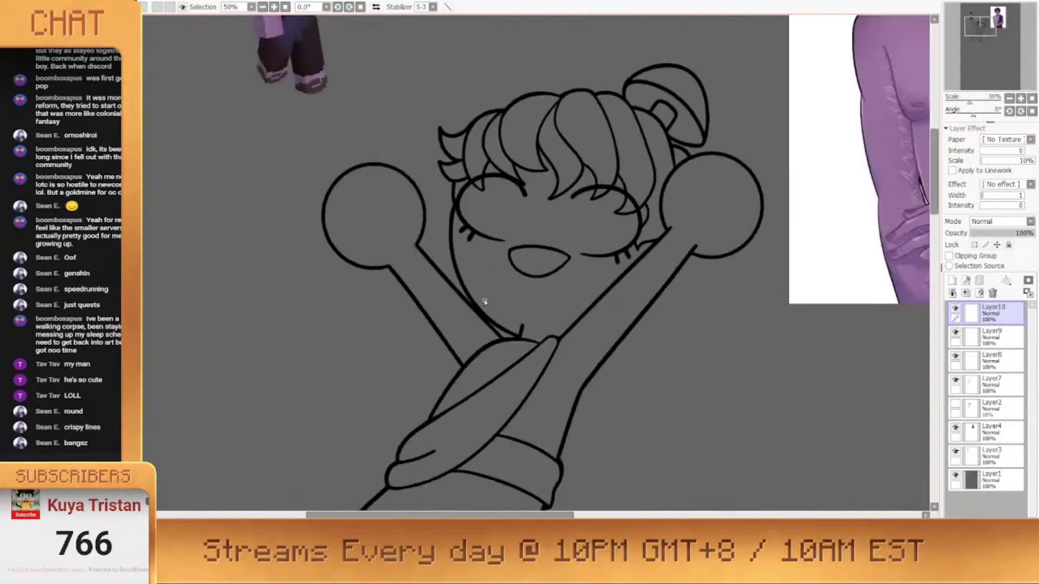
Thicken the junction of the face contour, raised arm and shoulder on a new layer and merge it into the body line art
scroll(485, 302, down, 3)
scroll(595, 320, up, 6)
mouse_move(447, 361)
mouse_down()
mouse_move(510, 360)
mouse_move(467, 353)
mouse_up()
key(ctrl+shift+n)
key(ctrl+z)
mouse_move(419, 378)
mouse_down()
mouse_move(538, 346)
mouse_move(520, 343)
mouse_up()
scroll(449, 284, down, 7)
scroll(452, 282, up, 9)
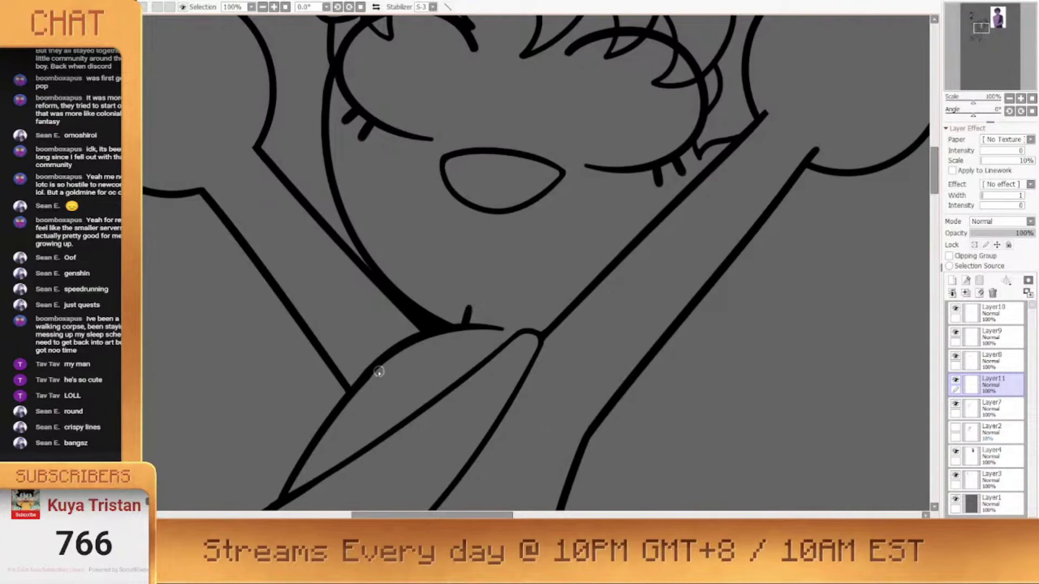
key(ctrl+e)
scroll(480, 355, down, 3)
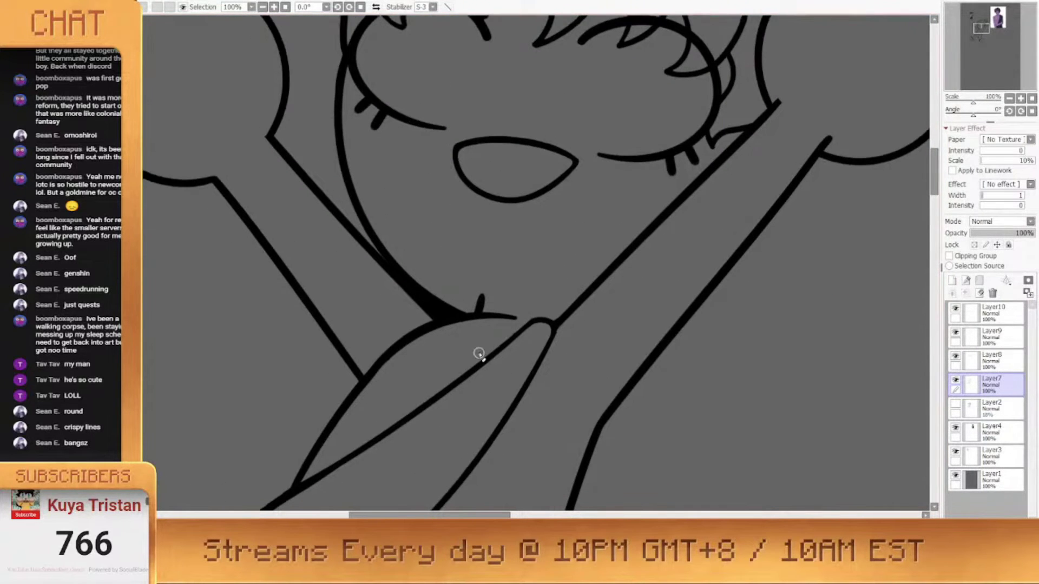
scroll(388, 287, up, 4)
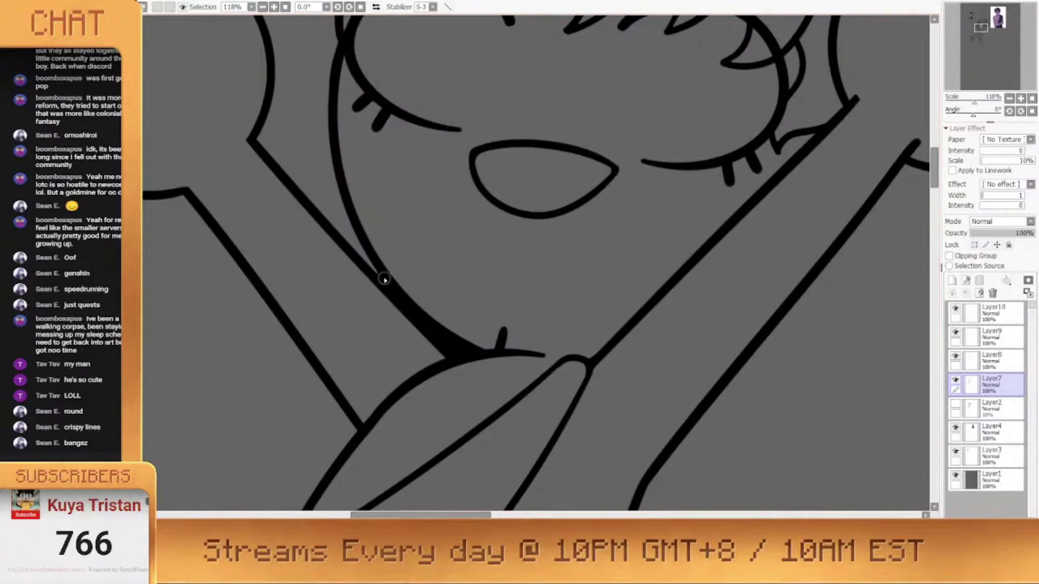
scroll(379, 319, down, 3)
scroll(382, 283, up, 2)
scroll(383, 283, down, 4)
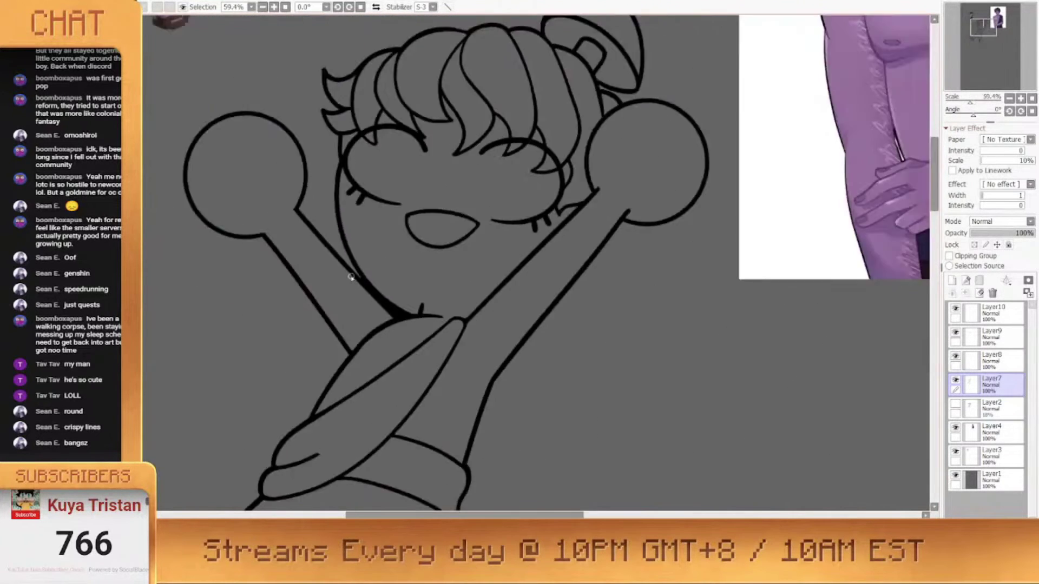
Refine the mouth's right corner and lower edge on the mouth layer, erasing stray line ends
click(956, 313)
scroll(507, 310, up, 4)
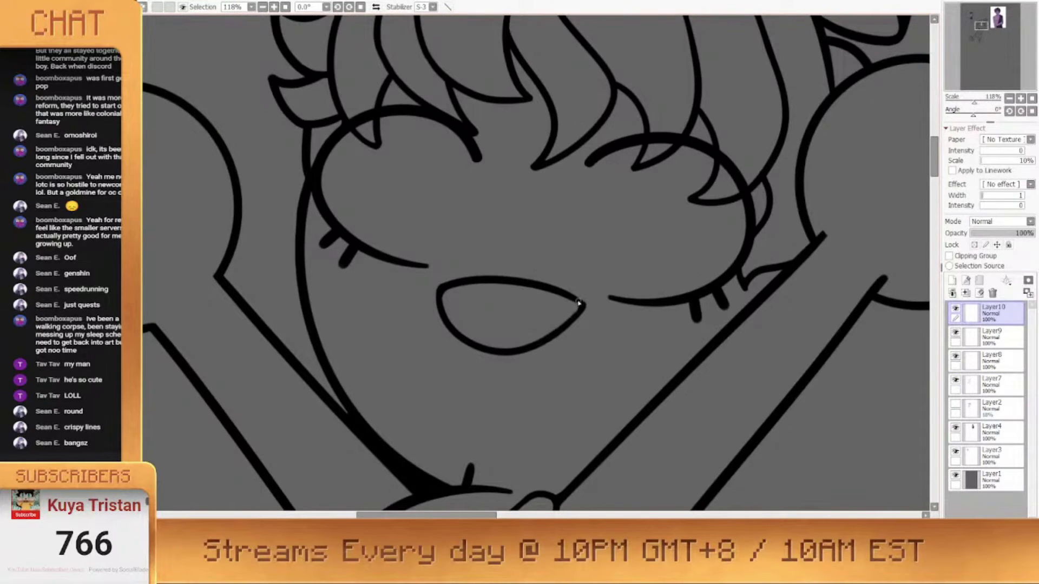
drag(512, 374, 474, 337)
drag(504, 300, 543, 276)
key(n)
key(ctrl+z)
mouse_move(469, 317)
mouse_down()
mouse_move(522, 303)
mouse_move(551, 264)
mouse_up()
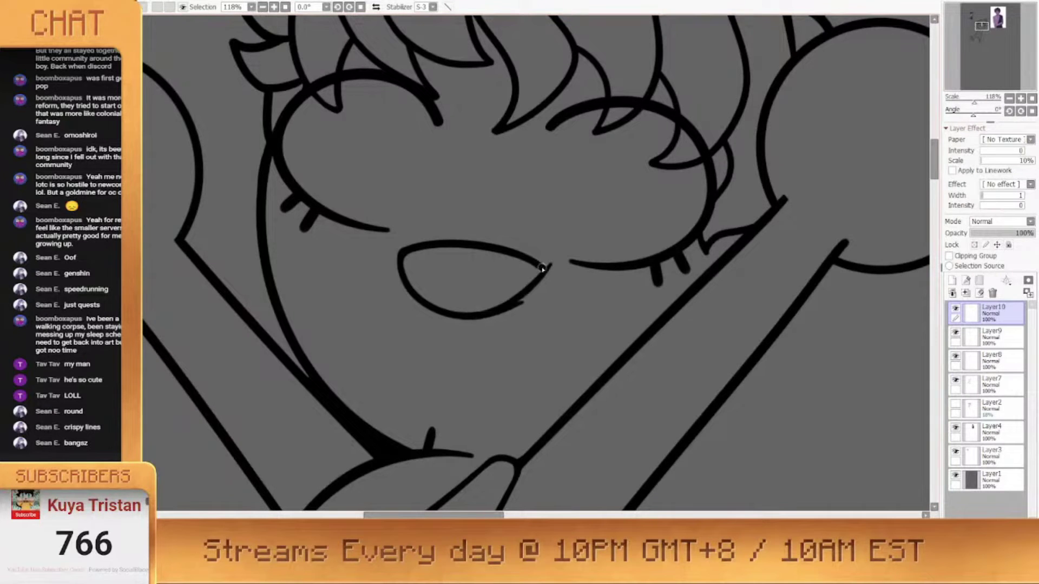
key(e)
mouse_move(503, 318)
mouse_down()
mouse_move(527, 305)
mouse_move(494, 318)
mouse_move(543, 285)
mouse_up()
key(ctrl+z)
key(e)
scroll(494, 342, down, 5)
scroll(494, 342, up, 3)
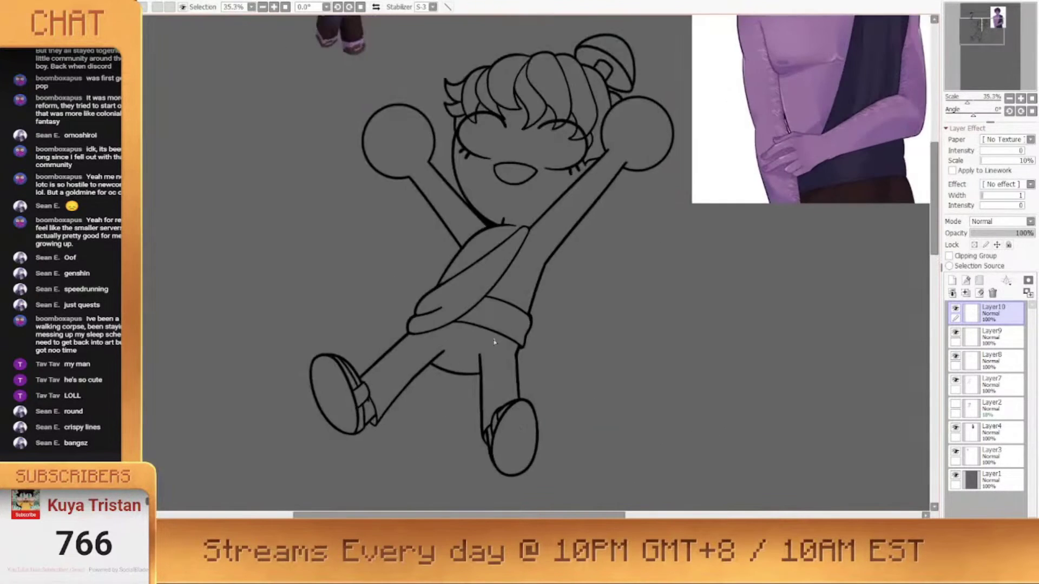
scroll(494, 342, down, 2)
scroll(494, 254, up, 3)
scroll(515, 144, down, 3)
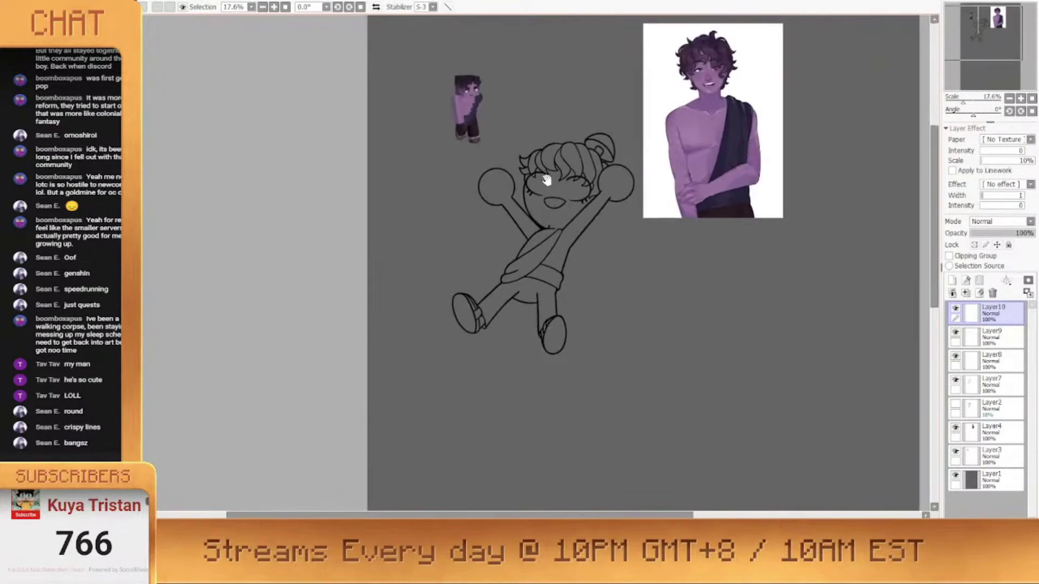
scroll(540, 174, up, 2)
Cut the right foot out of the body line art onto its own layer F below Layer7 and hide it
click(955, 334)
click(955, 334)
click(995, 384)
scroll(706, 300, down, 1)
drag(533, 392, 572, 360)
key(ctrl+x)
key(ctrl+v)
drag(1001, 385, 1006, 427)
click(956, 404)
click(995, 384)
scroll(605, 255, down, 1)
scroll(594, 70, up, 2)
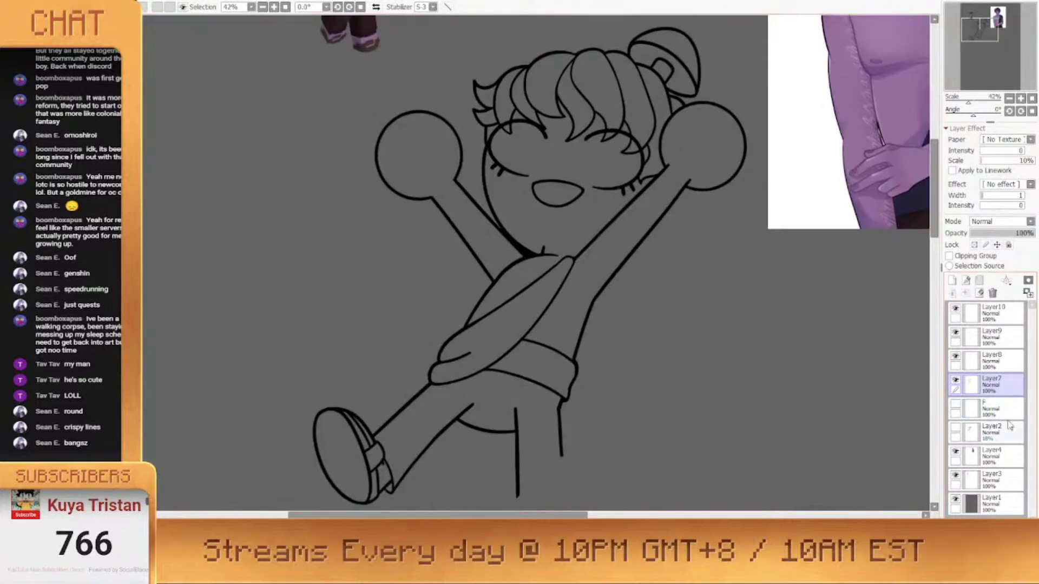
Ink the teeth and tongue inside the mouth on a new layer and merge it into the mouth layer
click(955, 428)
click(996, 313)
scroll(575, 177, up, 5)
key(ctrl+shift+n)
drag(455, 200, 475, 219)
mouse_move(476, 219)
mouse_down()
mouse_move(549, 215)
mouse_move(555, 231)
mouse_move(530, 208)
mouse_move(560, 218)
mouse_up()
key(ctrl+z)
key(ctrl+z)
key(ctrl+z)
mouse_move(560, 218)
mouse_down()
mouse_move(586, 216)
mouse_move(479, 247)
mouse_up()
scroll(555, 227, down, 6)
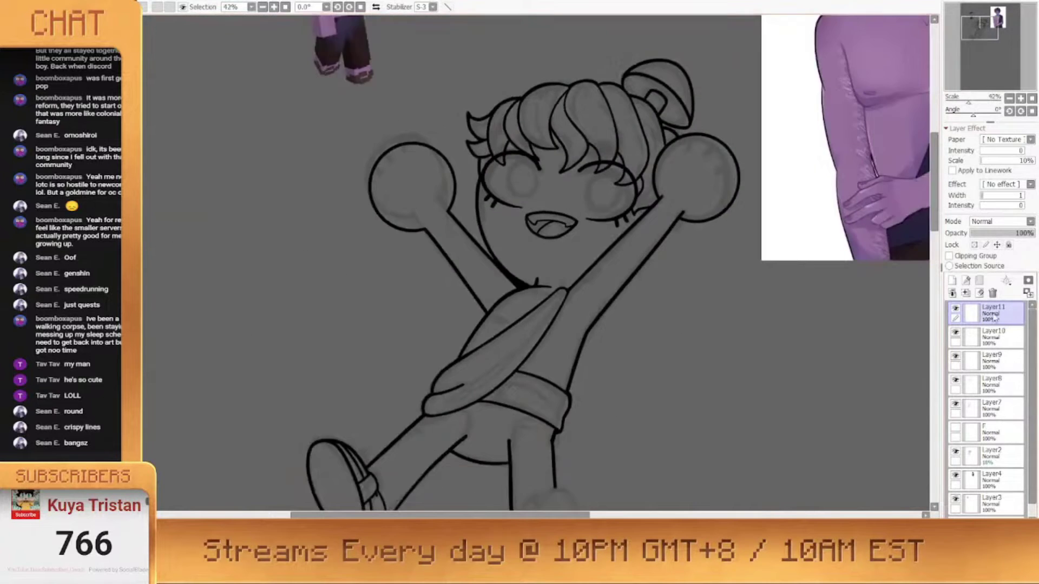
key(ctrl+e)
scroll(474, 218, up, 4)
Hide the sketch and merge the mouth layer with the eye layer as FACE
click(956, 428)
scroll(600, 262, down, 6)
scroll(603, 262, down, 3)
scroll(573, 264, up, 4)
scroll(541, 265, down, 3)
scroll(524, 267, up, 1)
scroll(523, 267, down, 1)
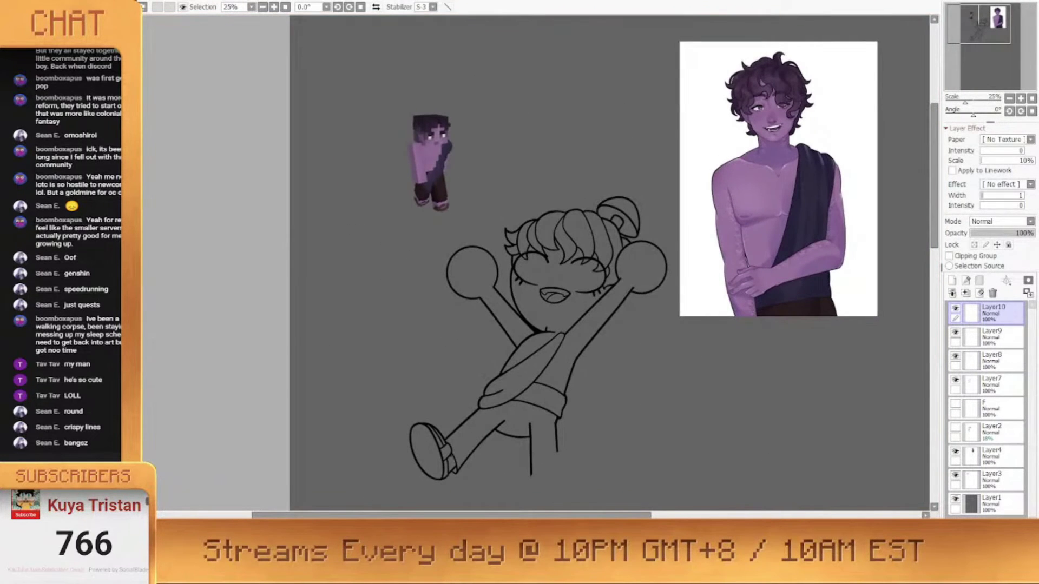
scroll(557, 294, up, 3)
scroll(538, 239, down, 3)
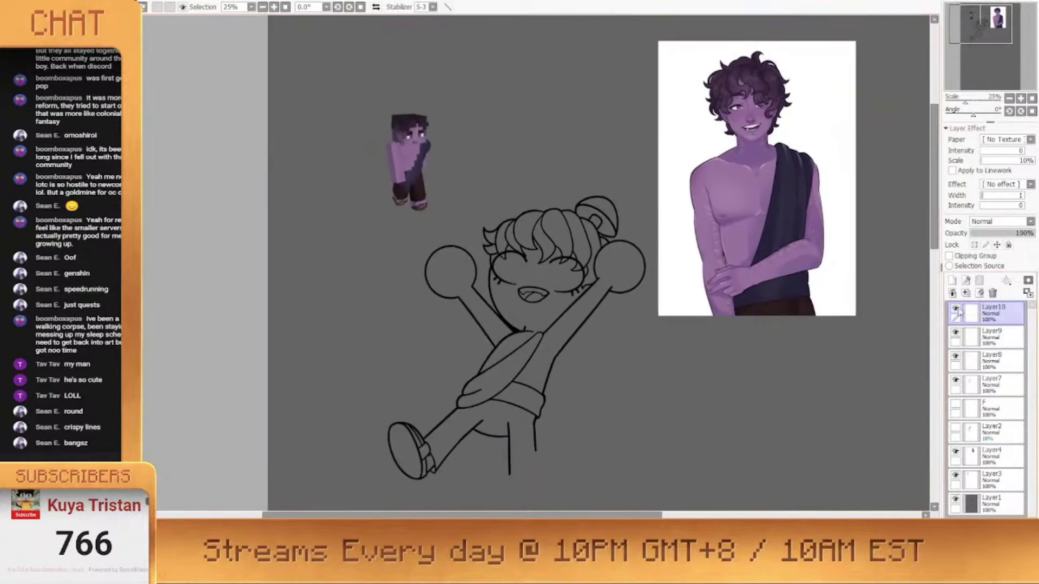
key(ctrl+e)
Ink short finger marks along the upper edges of both raised hands on a separate layer below FACE
scroll(557, 208, up, 5)
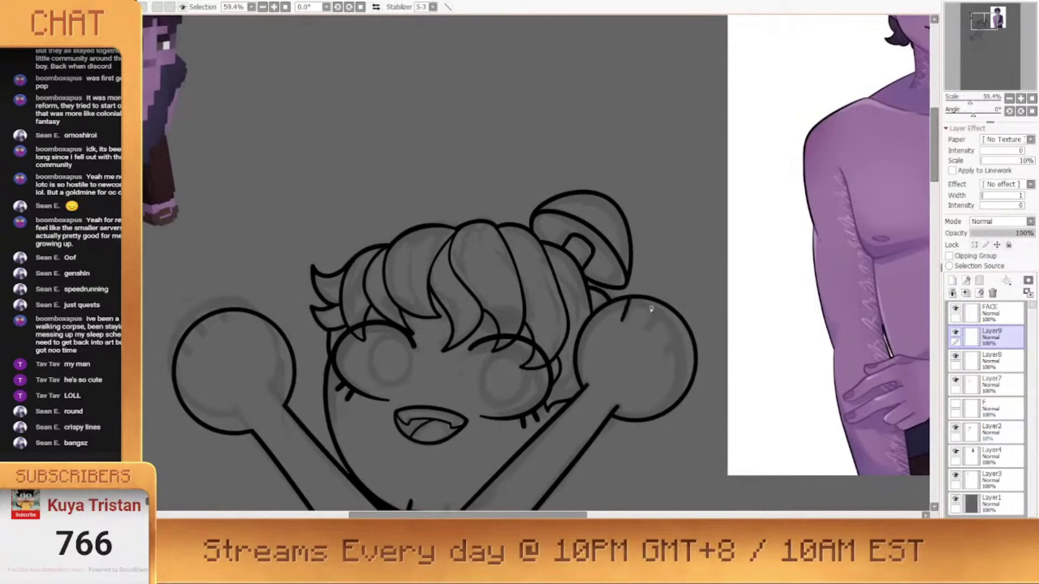
mouse_move(665, 306)
mouse_down()
mouse_move(651, 331)
mouse_move(666, 339)
mouse_up()
drag(189, 357, 237, 333)
mouse_move(225, 334)
mouse_down()
mouse_move(244, 338)
mouse_move(279, 315)
mouse_up()
key(e)
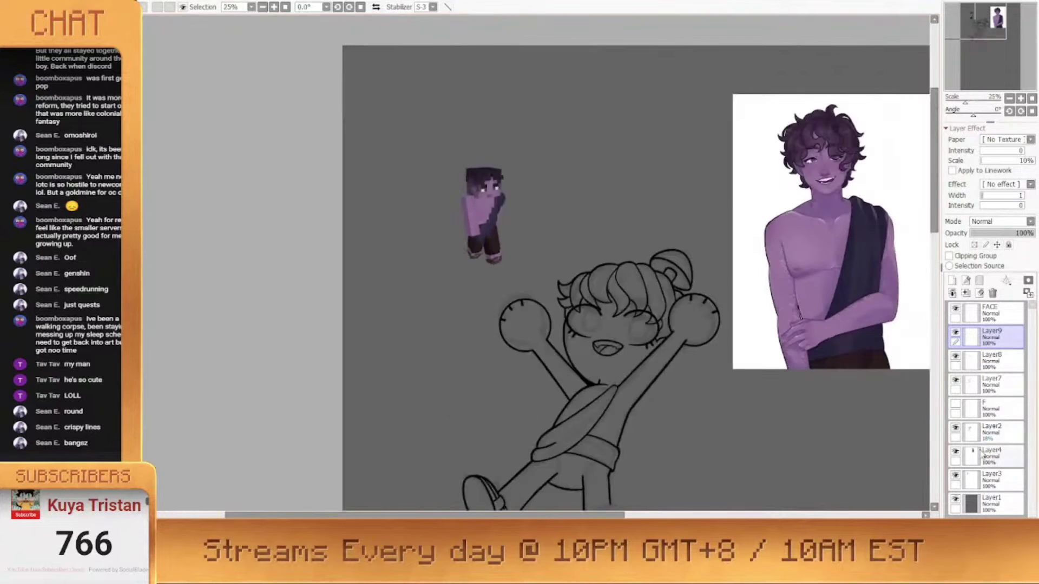
Hide the sketch and adjust the middle finger mark on the left hand
scroll(589, 271, down, 4)
scroll(619, 269, up, 3)
scroll(622, 270, down, 3)
scroll(463, 300, up, 5)
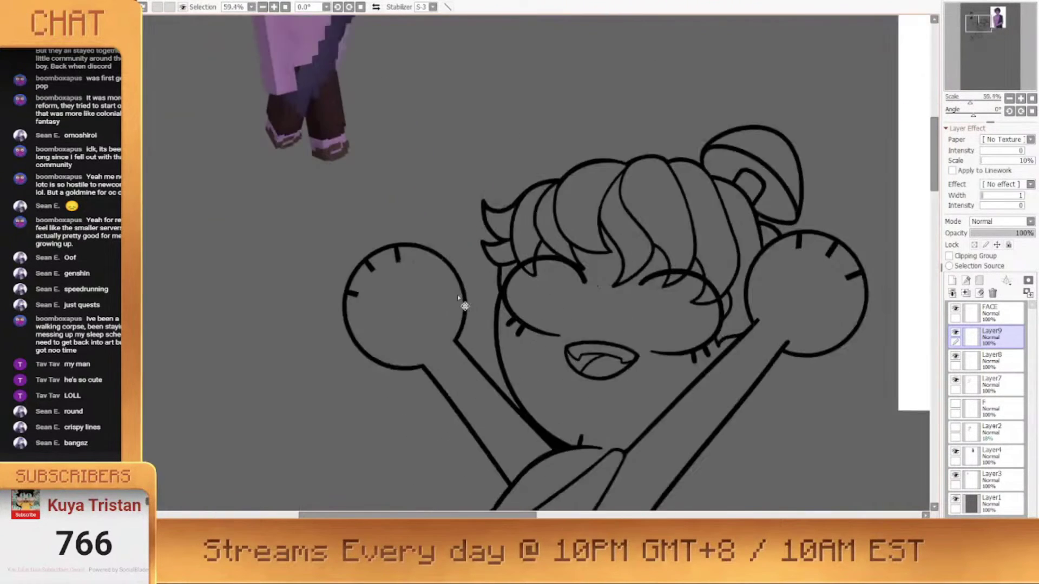
mouse_move(360, 270)
mouse_down()
mouse_move(350, 255)
mouse_move(372, 282)
mouse_up()
key(n)
key(ctrl+z)
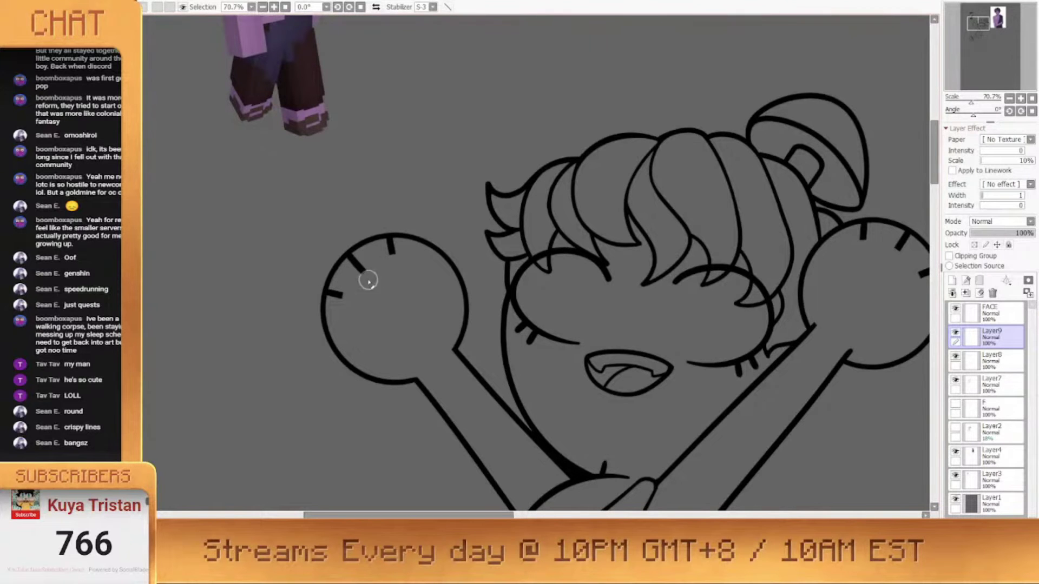
Merge the finger-mark and hair layers down into the body line-art layer
scroll(367, 280, down, 3)
scroll(585, 233, up, 4)
scroll(585, 233, down, 5)
key(ctrl+e)
key(ctrl+e)
scroll(516, 229, up, 4)
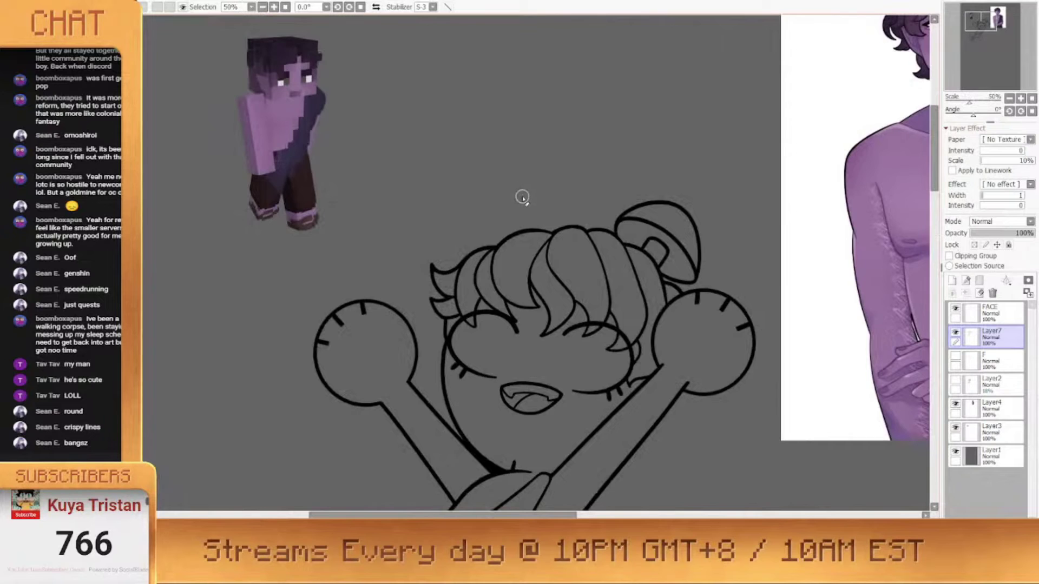
Add a new layer and ink a small pointed hair tuft on the upper left of the crown
key(ctrl+shift+n)
drag(466, 339, 399, 314)
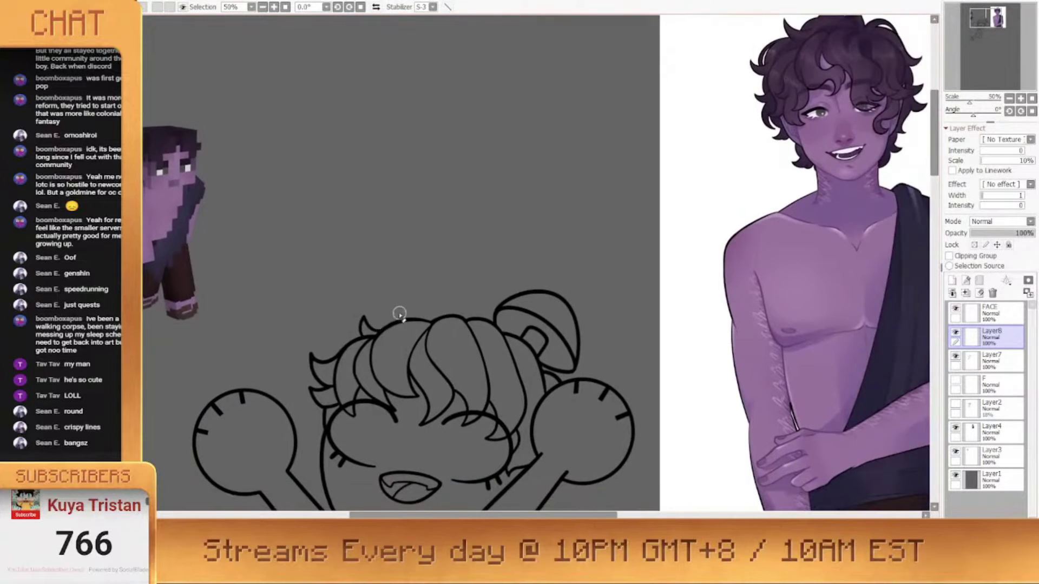
mouse_move(471, 318)
mouse_down()
mouse_move(449, 352)
mouse_move(403, 328)
mouse_up()
key(ctrl+z)
mouse_move(445, 350)
mouse_down()
mouse_move(417, 306)
mouse_move(451, 348)
mouse_up()
key(ctrl+z)
key(ctrl+z)
key(ctrl+z)
key(ctrl+z)
Touch up the hair outline where it runs between the bun and the raised right hand
scroll(323, 220, down, 4)
scroll(373, 267, up, 5)
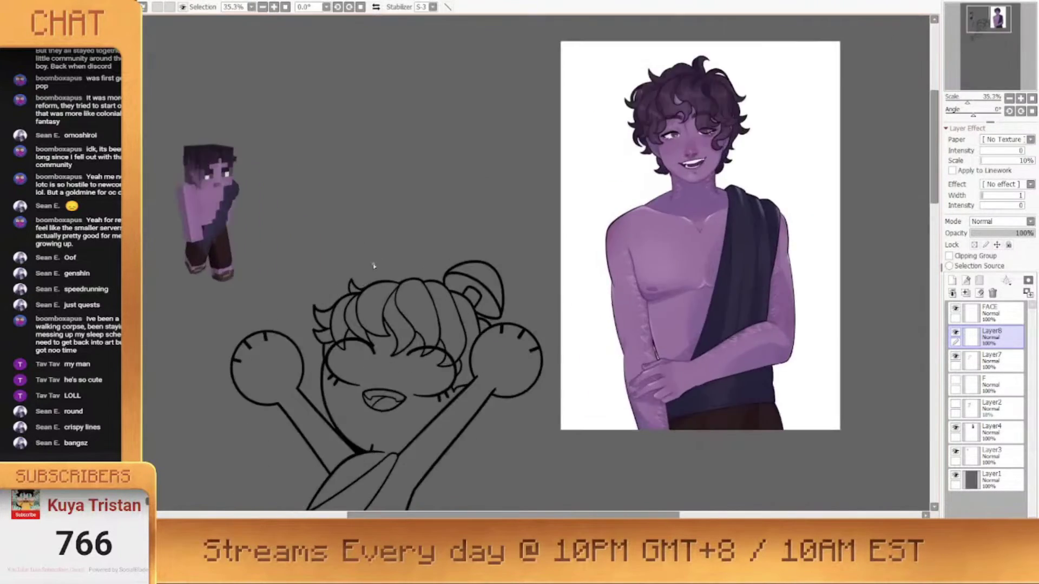
scroll(621, 287, down, 6)
scroll(623, 288, up, 8)
click(976, 365)
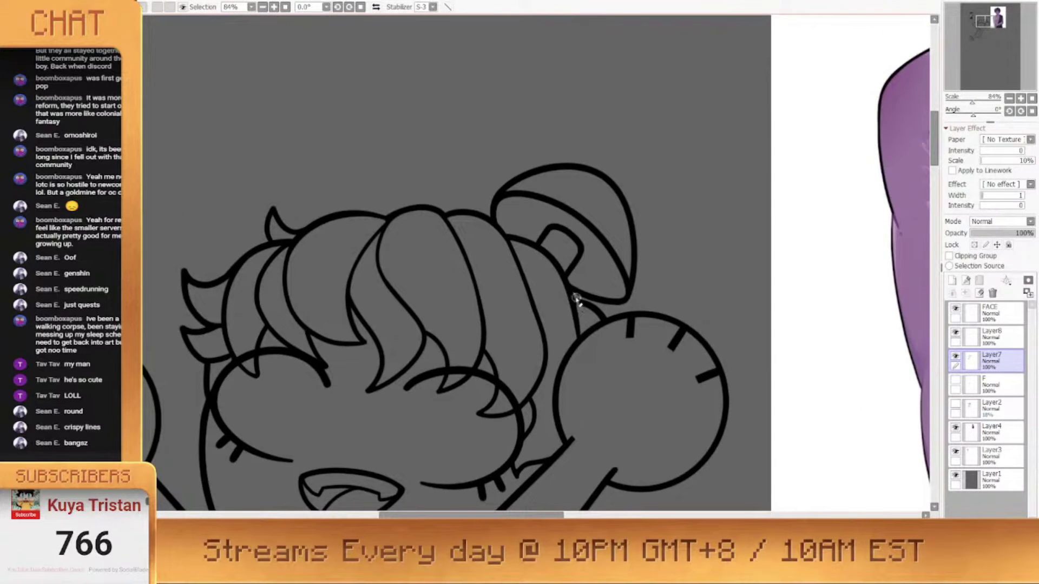
click(972, 337)
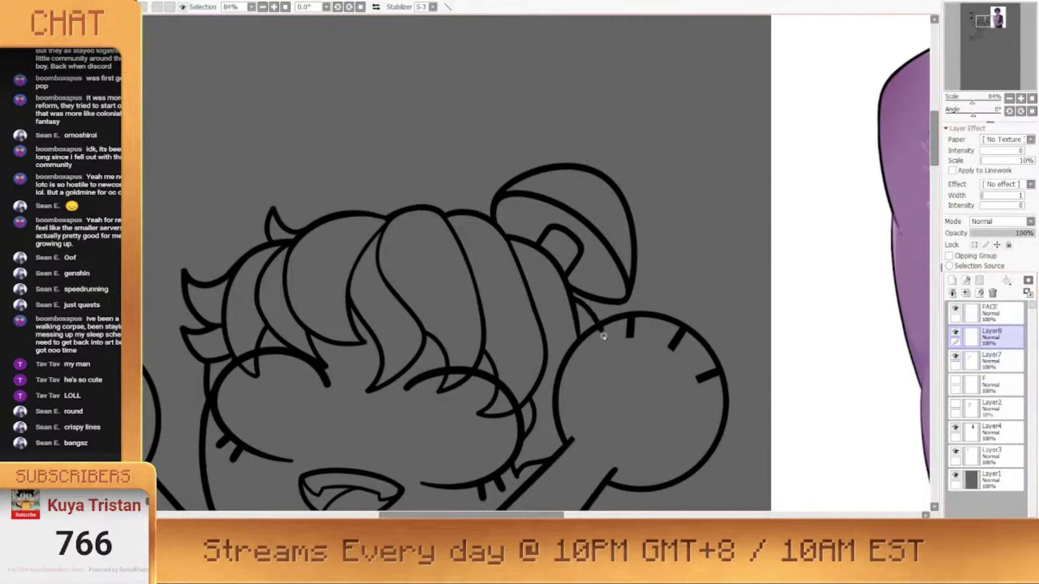
scroll(452, 283, up, 5)
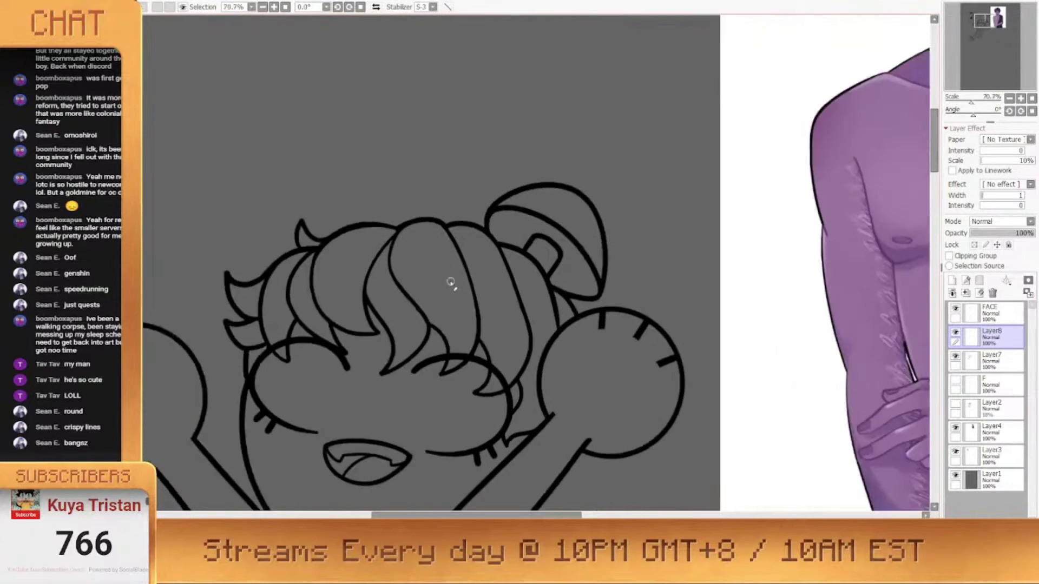
click(976, 361)
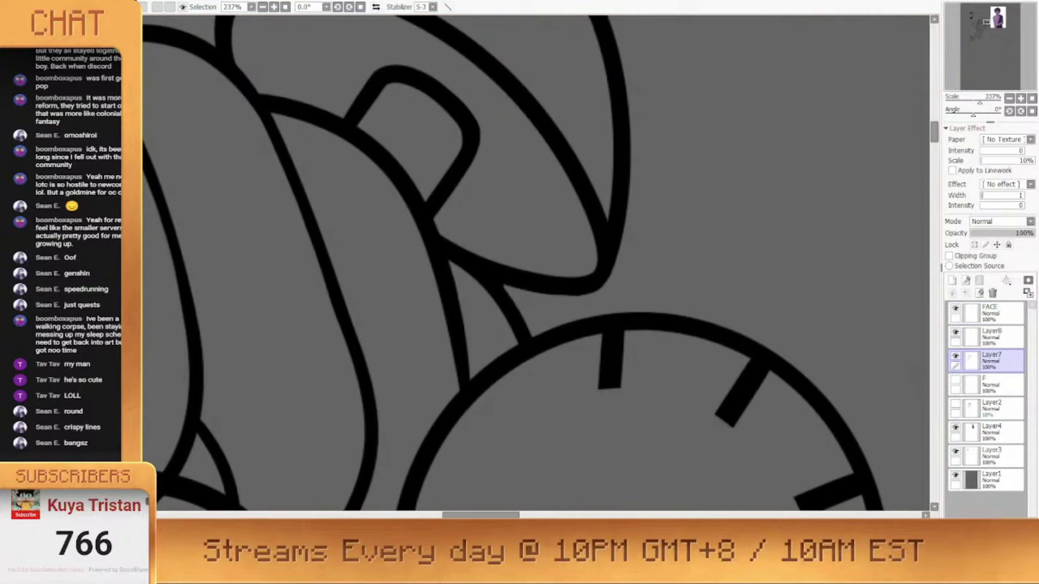
scroll(557, 203, down, 7)
scroll(557, 203, up, 4)
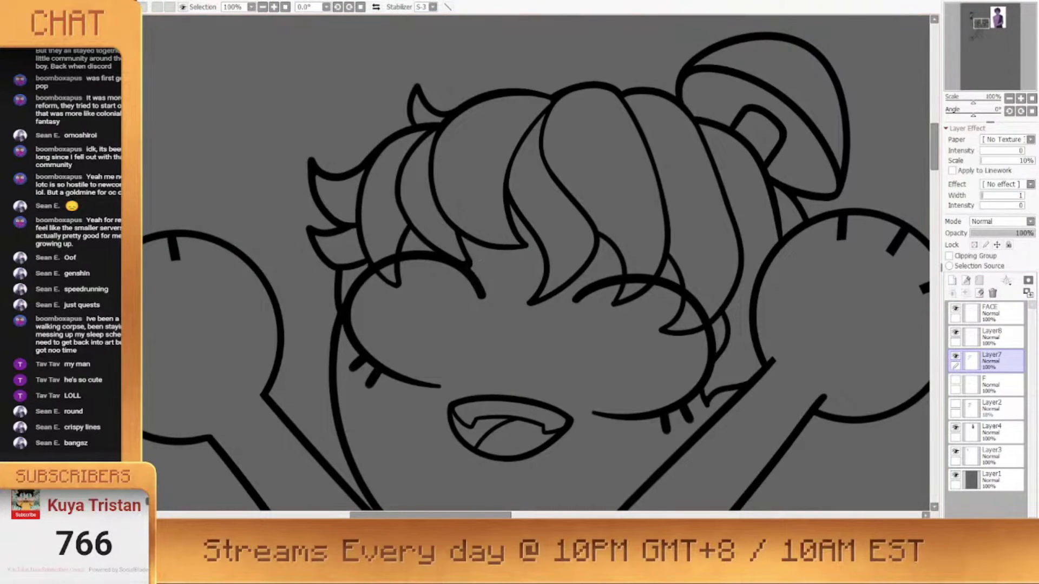
scroll(532, 221, down, 4)
scroll(544, 218, up, 1)
scroll(553, 265, down, 3)
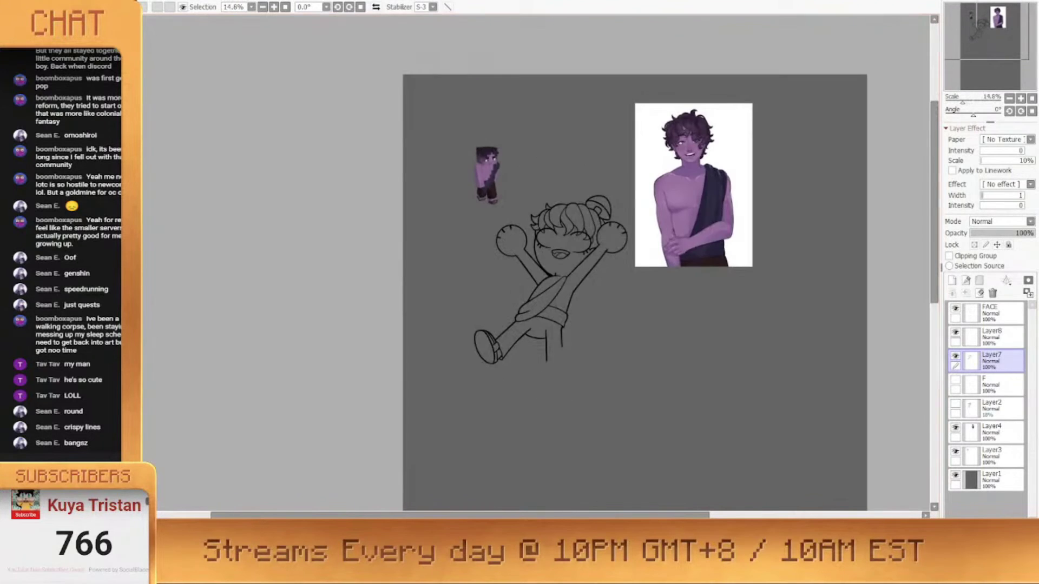
Show the sketch and ink the oval sole of the right foot on a new layer below the body line art
click(955, 403)
click(991, 384)
click(952, 281)
scroll(549, 367, up, 8)
mouse_move(605, 291)
mouse_down()
mouse_move(551, 339)
mouse_move(574, 435)
mouse_move(587, 432)
mouse_move(608, 291)
mouse_up()
key(ctrl+z)
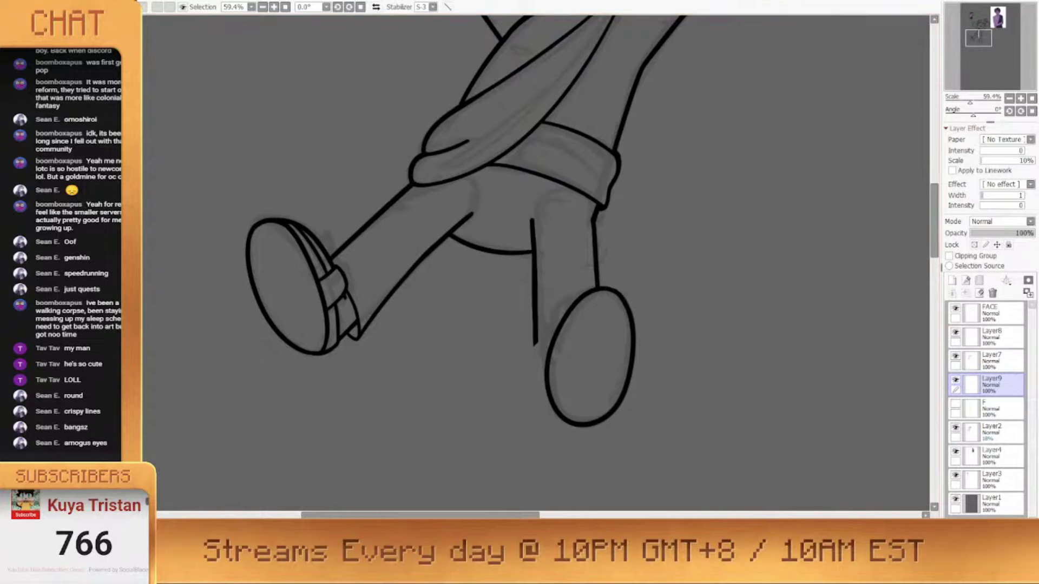
Ink the side outline and strap lines along the left edge of the right foot's sole
drag(533, 361, 591, 288)
key(ctrl+z)
drag(548, 342, 594, 290)
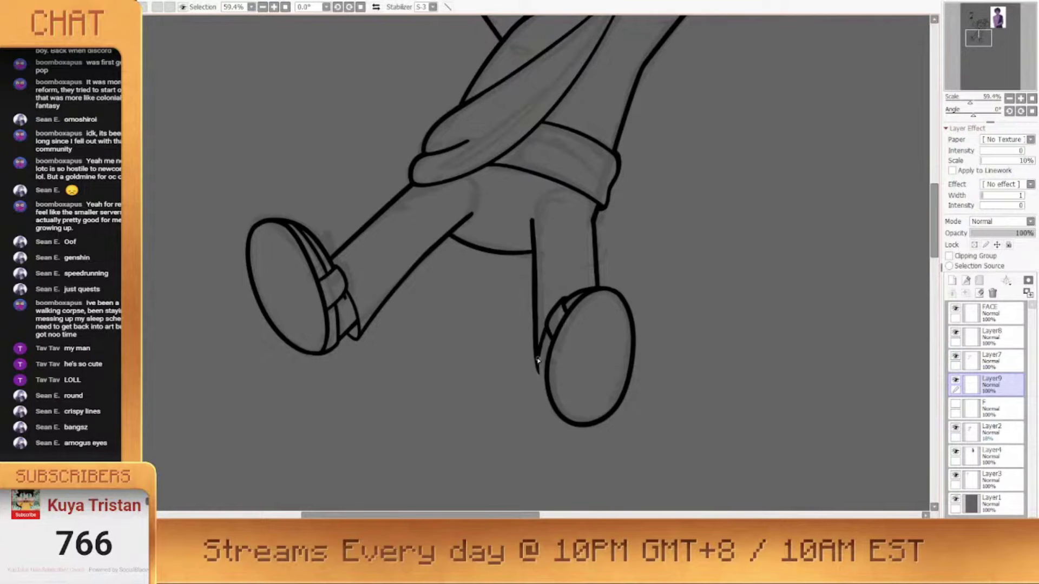
drag(553, 403, 576, 427)
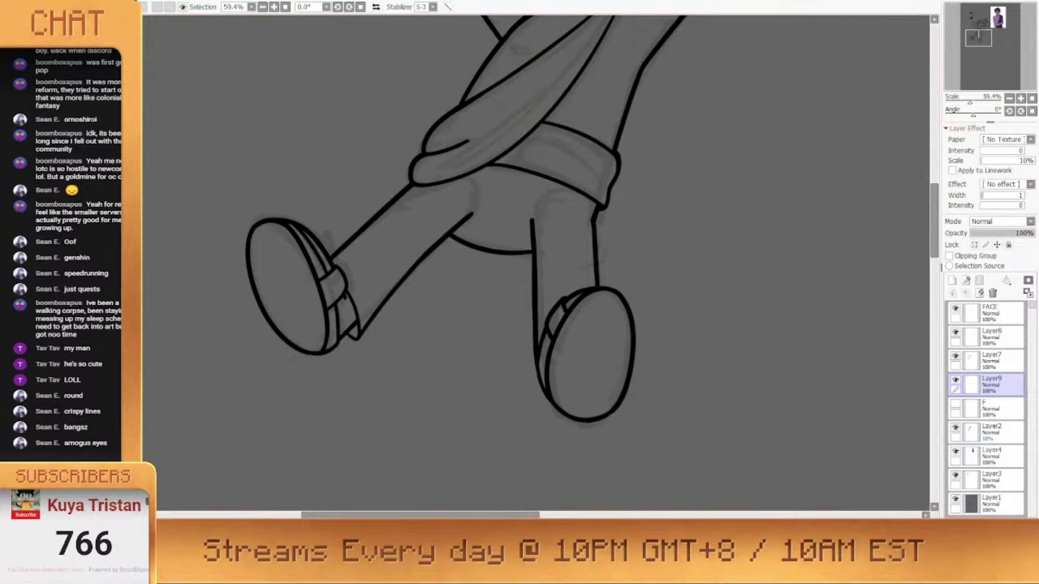
Ink a curved inner rim line along the right shoe's sole on another new layer
scroll(599, 298, up, 6)
scroll(511, 268, down, 2)
scroll(445, 292, down, 10)
scroll(449, 288, up, 1)
drag(448, 288, 490, 331)
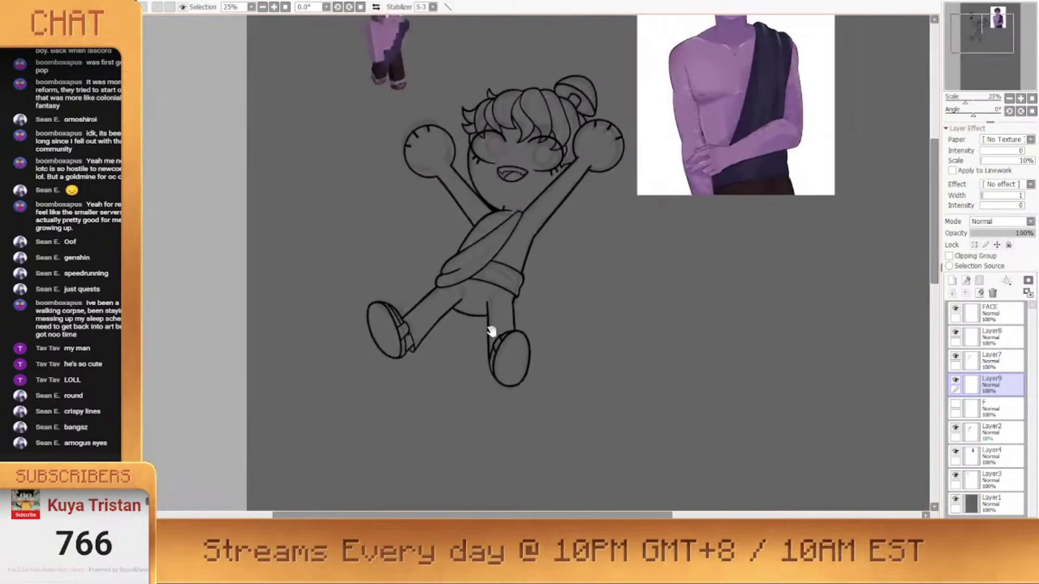
scroll(491, 331, up, 6)
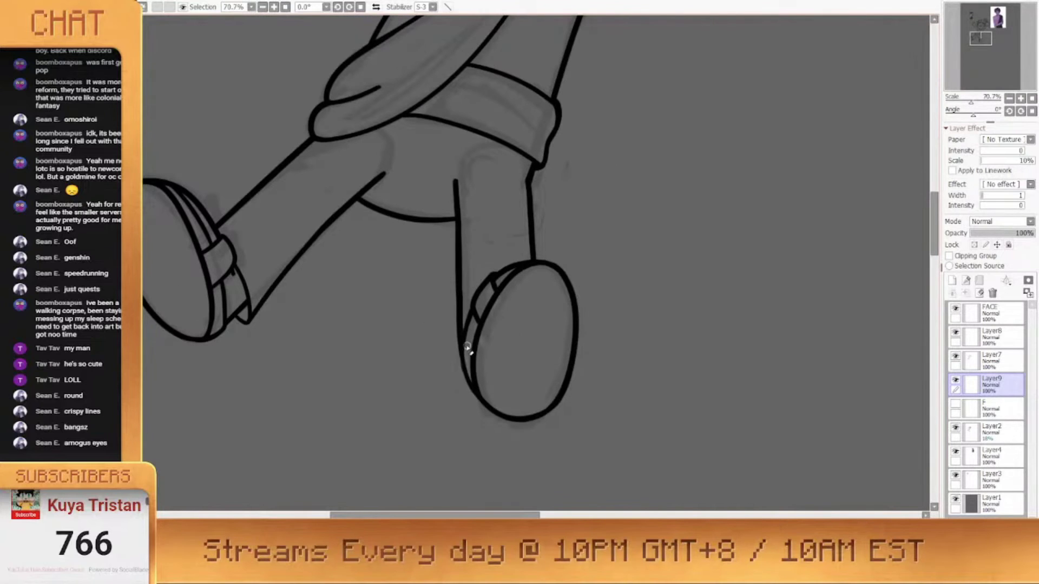
key(ctrl+shift+n)
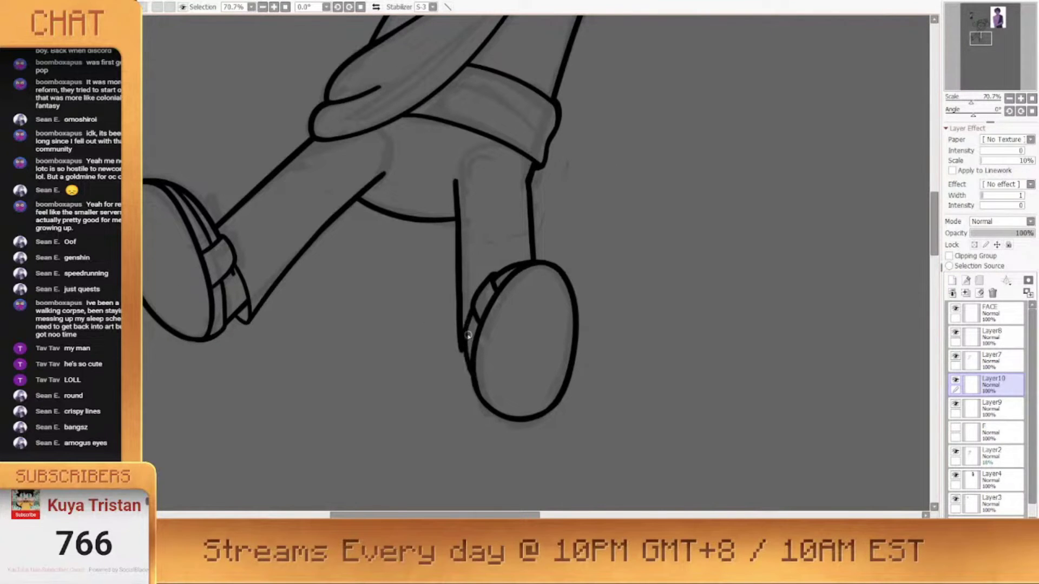
mouse_move(541, 265)
mouse_down()
mouse_move(483, 365)
mouse_move(505, 424)
mouse_up()
key(ctrl+z)
key(ctrl+z)
mouse_move(572, 257)
mouse_down()
mouse_move(494, 413)
mouse_move(521, 425)
mouse_up()
key(ctrl+z)
drag(548, 265, 523, 435)
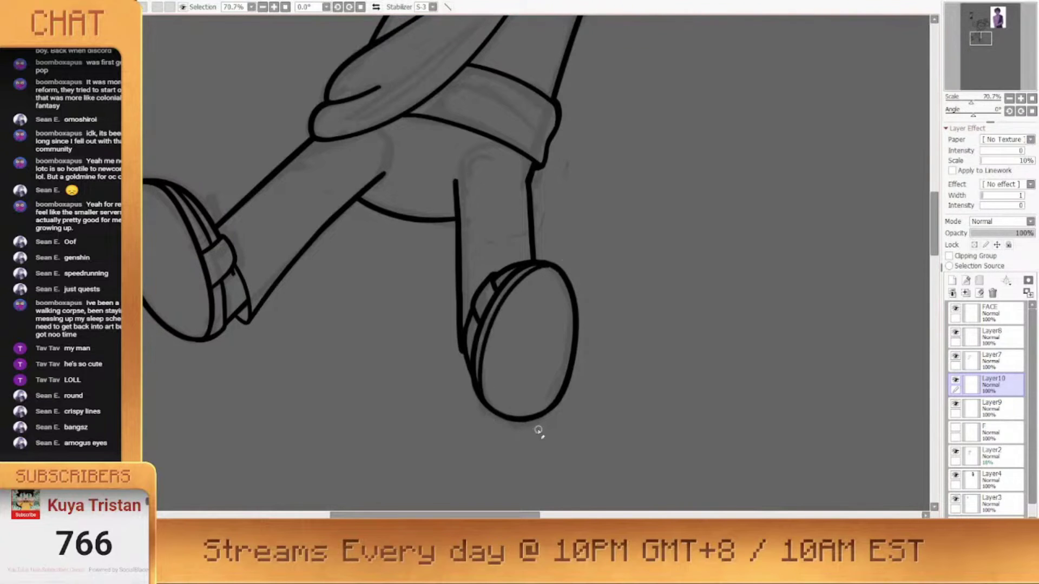
scroll(471, 360, down, 3)
scroll(470, 359, up, 5)
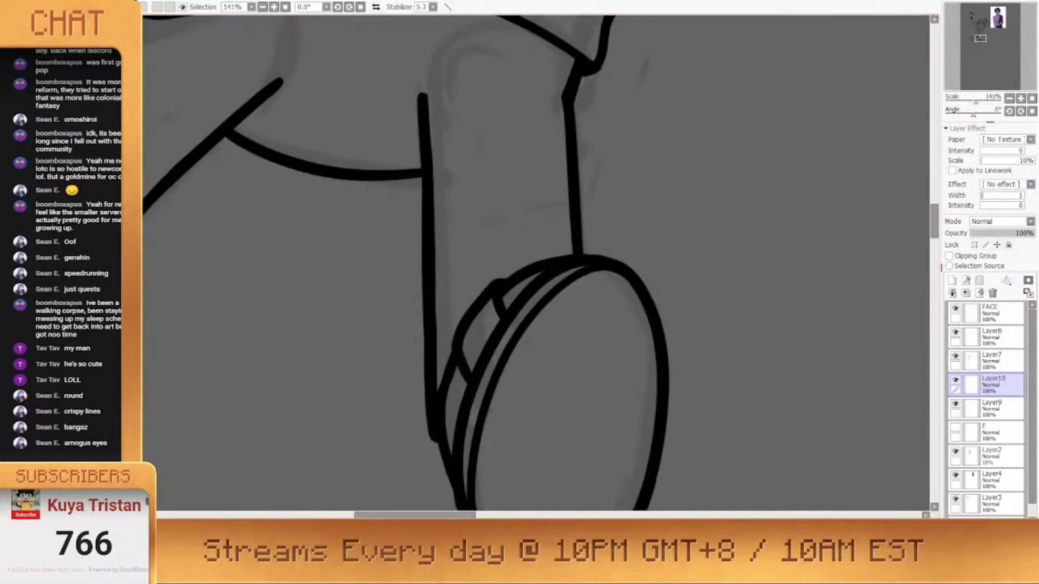
Merge the rim line down into the shoe layer and adjust the strap line on the right shoe
key(ctrl+e)
key(ctrl+z)
drag(462, 347, 465, 398)
scroll(482, 354, down, 2)
scroll(482, 354, up, 3)
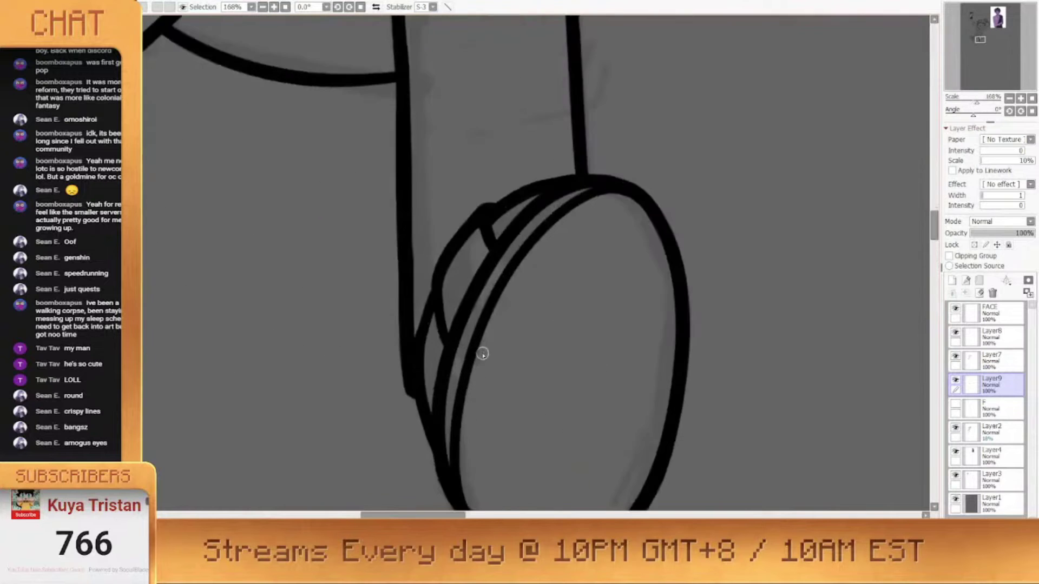
scroll(688, 286, down, 4)
scroll(585, 160, up, 4)
drag(543, 225, 538, 164)
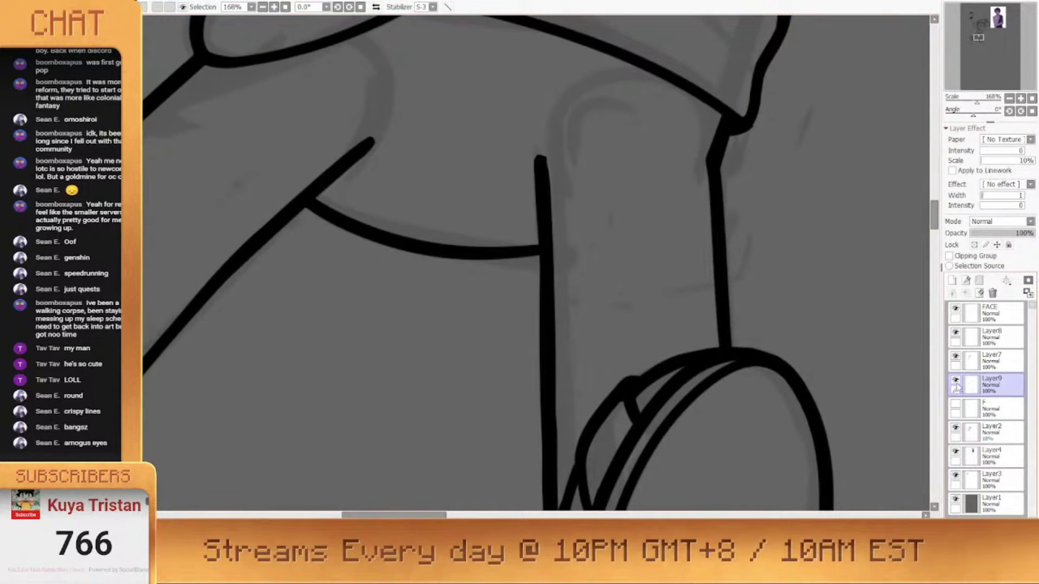
Merge the shoe layer with the body line art, tidy the upper leg line ends and hide the sketch
ctrl+shift+click(545, 162)
key(ctrl+e)
mouse_move(369, 144)
mouse_down()
mouse_move(388, 130)
mouse_move(380, 148)
mouse_up()
scroll(661, 179, down, 9)
scroll(530, 337, up, 3)
scroll(532, 338, down, 2)
scroll(433, 325, up, 4)
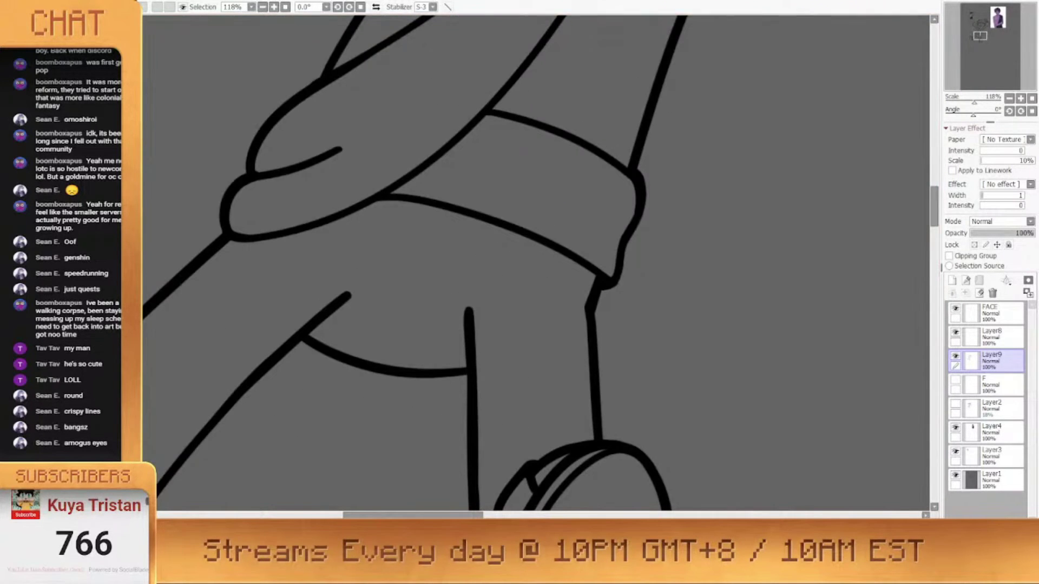
Delete the spare layer directly below FACE
scroll(475, 306, down, 4)
scroll(563, 218, up, 2)
scroll(563, 218, down, 3)
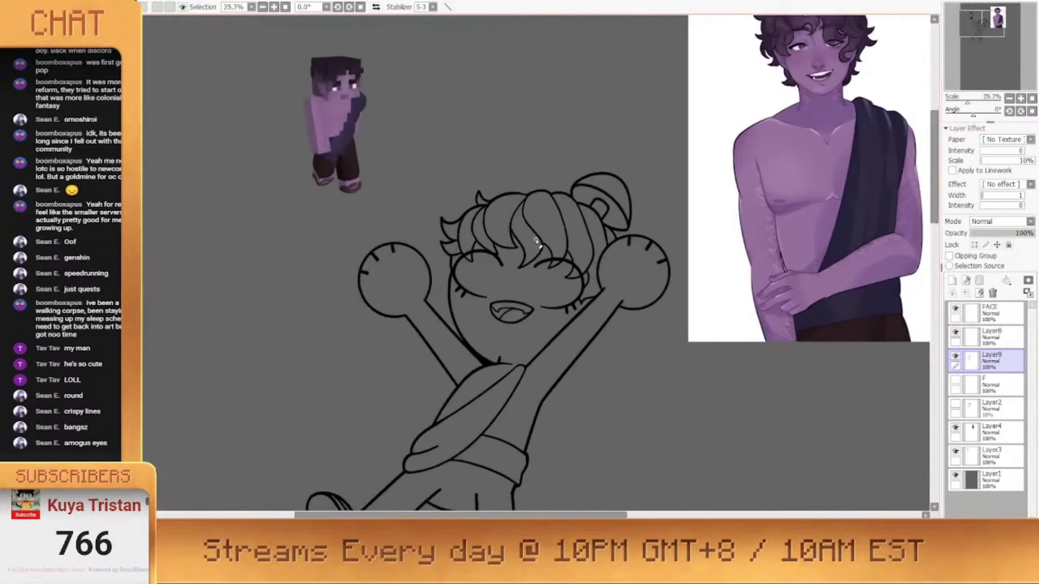
scroll(546, 243, up, 2)
click(958, 338)
click(992, 293)
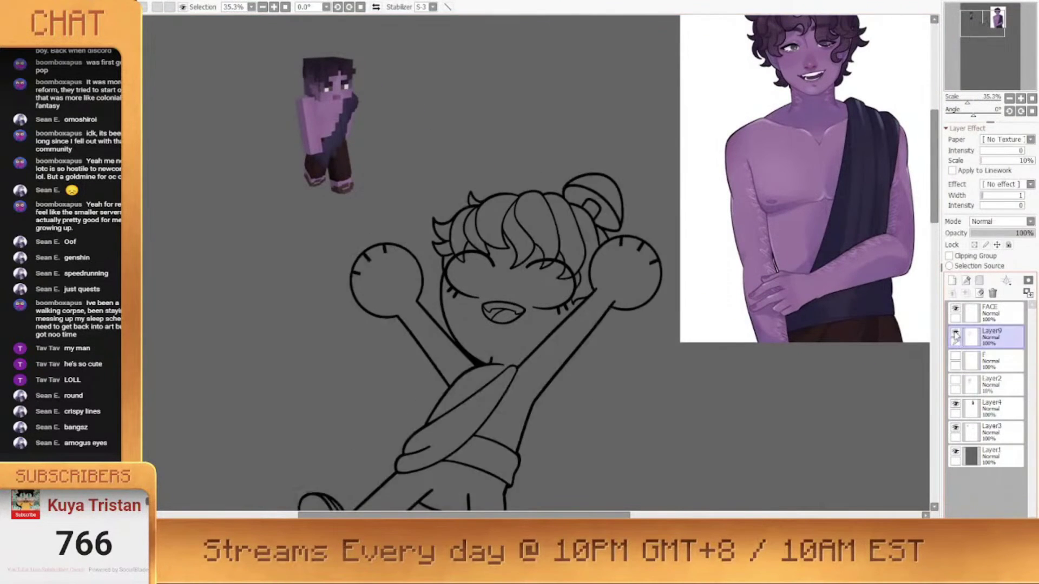
Show the sketch and ink the left iris with a notched lower edge on a new layer above FACE
click(996, 313)
click(952, 281)
click(956, 404)
scroll(481, 262, up, 8)
drag(422, 214, 387, 343)
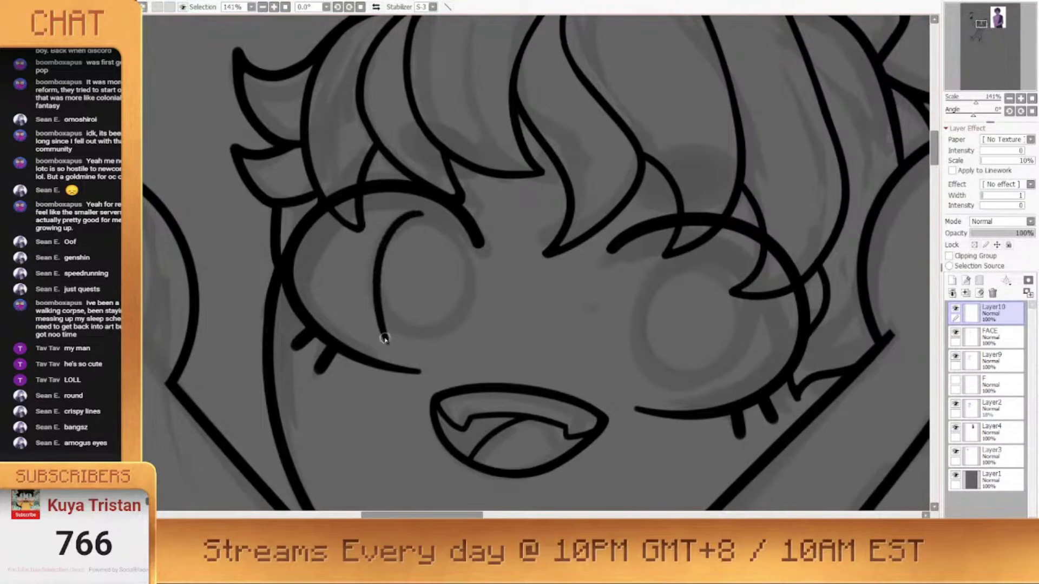
key(ctrl+z)
mouse_move(419, 211)
mouse_down()
mouse_move(381, 241)
mouse_move(396, 346)
mouse_move(460, 346)
mouse_move(467, 270)
mouse_move(456, 334)
mouse_up()
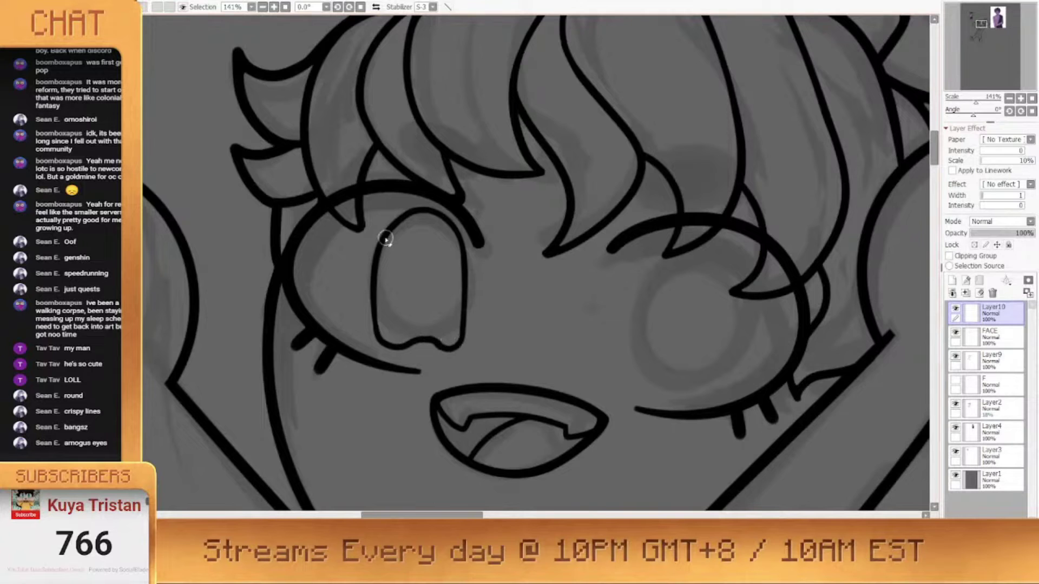
Ink an oval highlight over the left iris on its own layer and merge it into the iris layer
click(952, 280)
mouse_move(399, 232)
mouse_down()
mouse_move(414, 229)
mouse_move(369, 268)
mouse_up()
click(1001, 337)
scroll(678, 274, down, 3)
click(987, 315)
key(ctrl+e)
Duplicate the finished left iris and place the copy inside the right eye
key(ctrl+c)
key(ctrl+v)
key(ctrl+z)
key(ctrl+v)
drag(563, 298, 726, 317)
scroll(725, 318, down, 3)
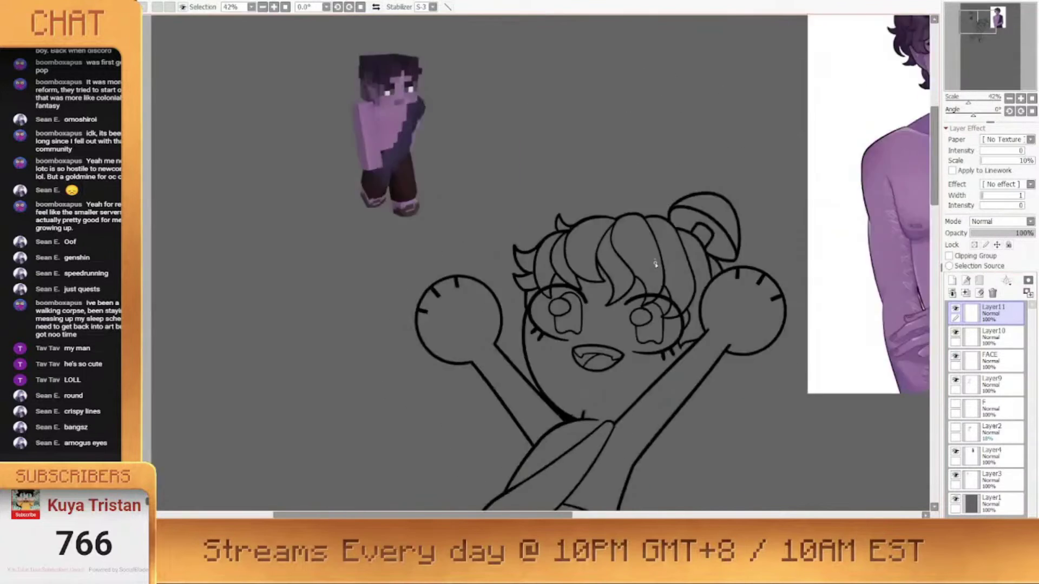
Merge both irises into one layer and transform them to fit the eye outlines
click(966, 294)
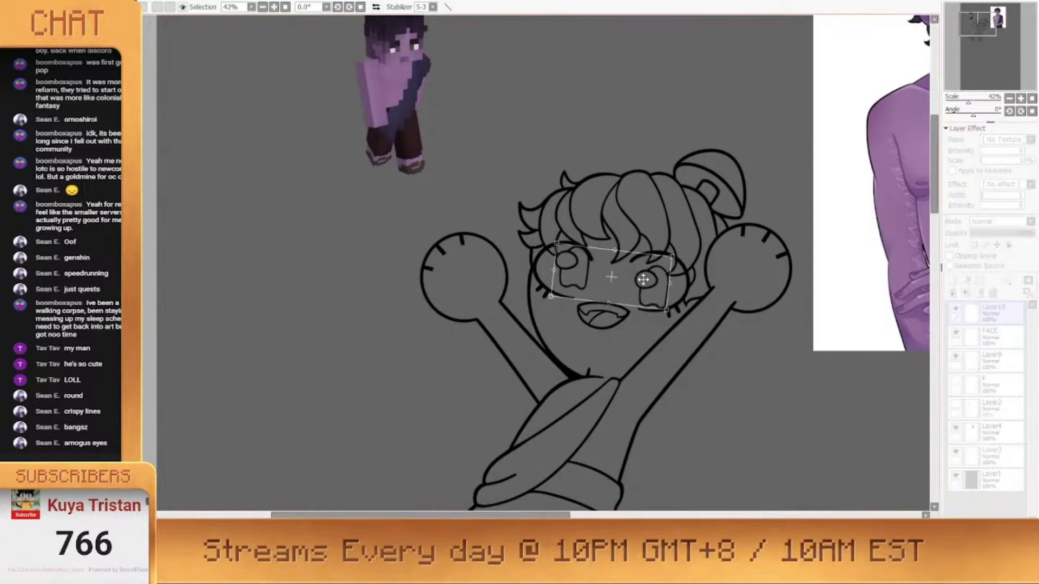
scroll(565, 268, up, 2)
scroll(583, 293, down, 3)
scroll(622, 305, up, 4)
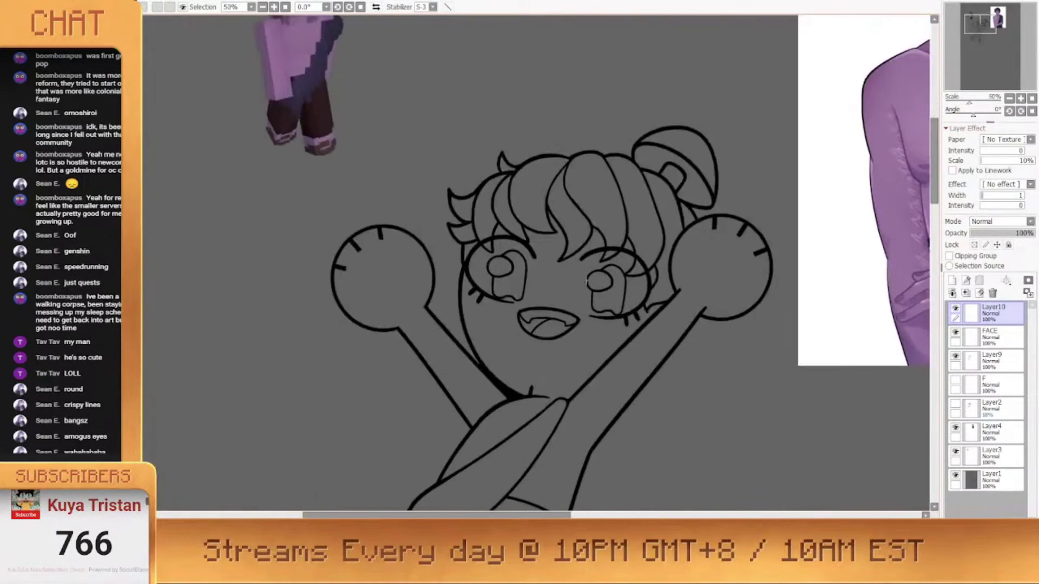
key(ctrl+t)
drag(622, 305, 618, 301)
drag(681, 306, 654, 302)
key(Return)
Select the left iris on its own, adjust its position with a transform and clear the selection
drag(441, 233, 511, 317)
key(ctrl+t)
drag(434, 365, 470, 281)
key(Return)
scroll(534, 303, down, 8)
key(ctrl+d)
scroll(535, 301, up, 4)
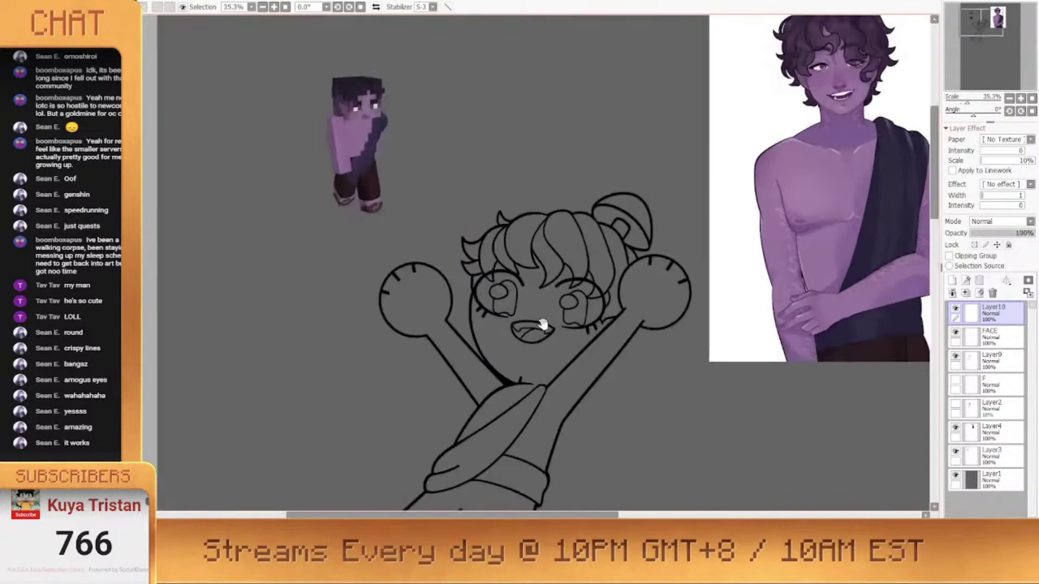
Rename the iris layer as A
scroll(533, 287, down, 4)
scroll(542, 280, up, 1)
double_click(994, 313)
text(A)
key(Return)
Select the character's silhouette from the line art and fill it with purple on a new layer beneath the body lines
scroll(508, 292, up, 2)
scroll(509, 292, down, 2)
click(992, 361)
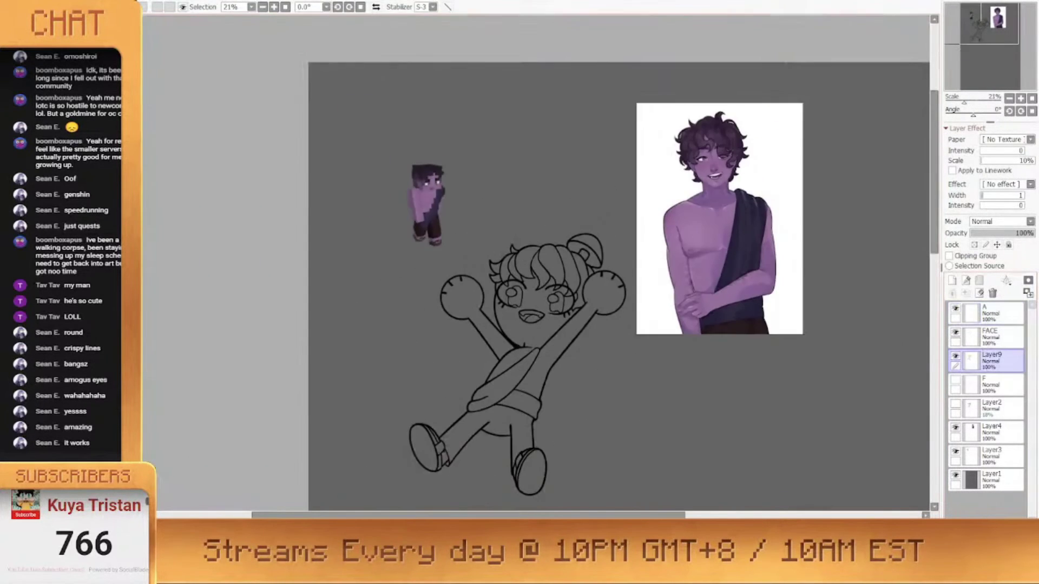
click(379, 303)
key(ctrl+shift+i)
click(991, 384)
click(953, 281)
key(ctrl+f)
key(ctrl+d)
scroll(526, 227, up, 3)
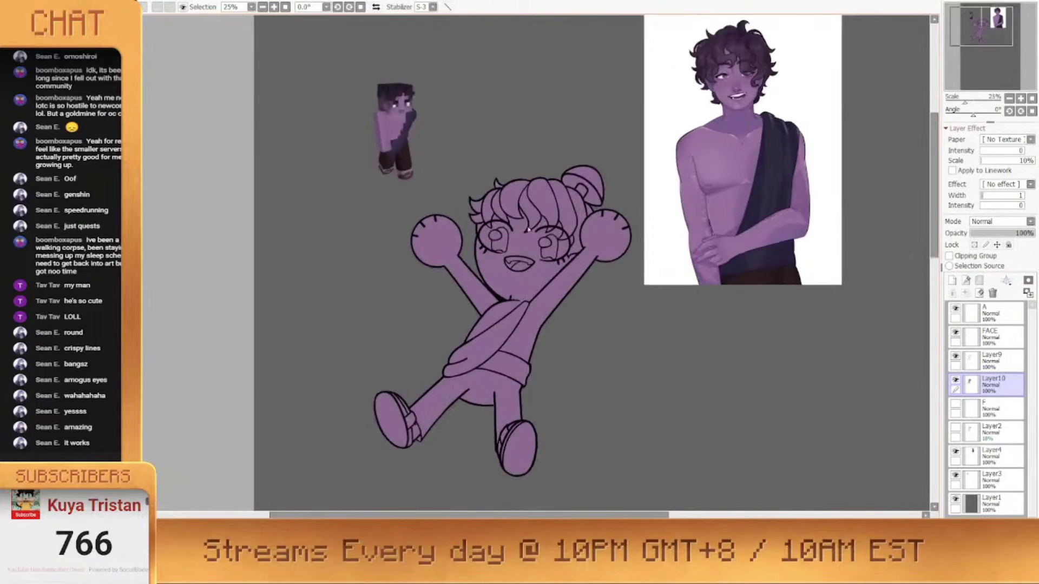
Group the body line art, FACE and A layers into one folder without clipping them
click(993, 358)
shift+click(982, 318)
click(974, 256)
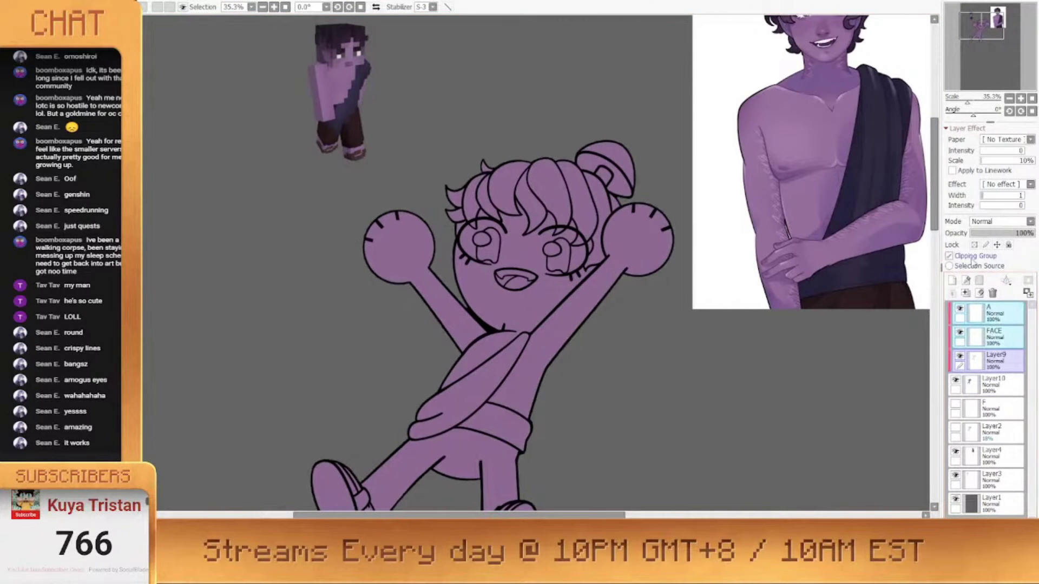
click(974, 256)
click(979, 281)
click(992, 336)
scroll(610, 252, down, 4)
scroll(610, 252, up, 2)
click(985, 312)
key(ctrl+shift+e)
mouse_move(375, 154)
mouse_down()
mouse_move(470, 246)
mouse_move(478, 238)
mouse_up()
key(ctrl+z)
key(ctrl+z)
Set the line-art folder as the selection source
scroll(632, 377, down, 3)
scroll(631, 403, up, 5)
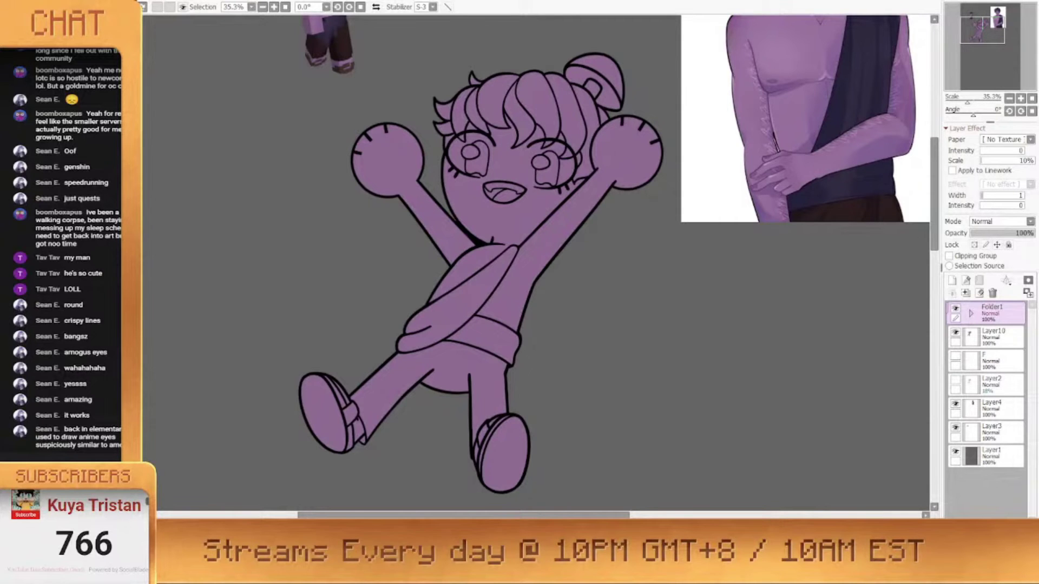
scroll(631, 352, down, 1)
scroll(642, 163, up, 1)
drag(642, 60, 601, 81)
scroll(599, 232, up, 3)
scroll(599, 232, down, 2)
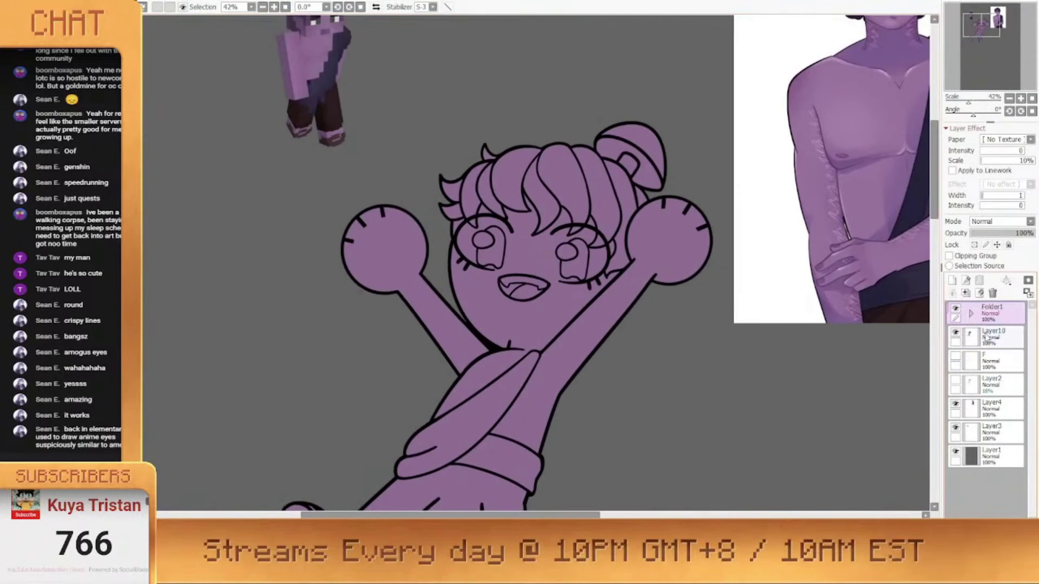
click(949, 266)
Add clipped layers above the purple base and fill the irises dark grey with white highlights
click(992, 337)
click(952, 281)
click(949, 256)
scroll(616, 267, up, 3)
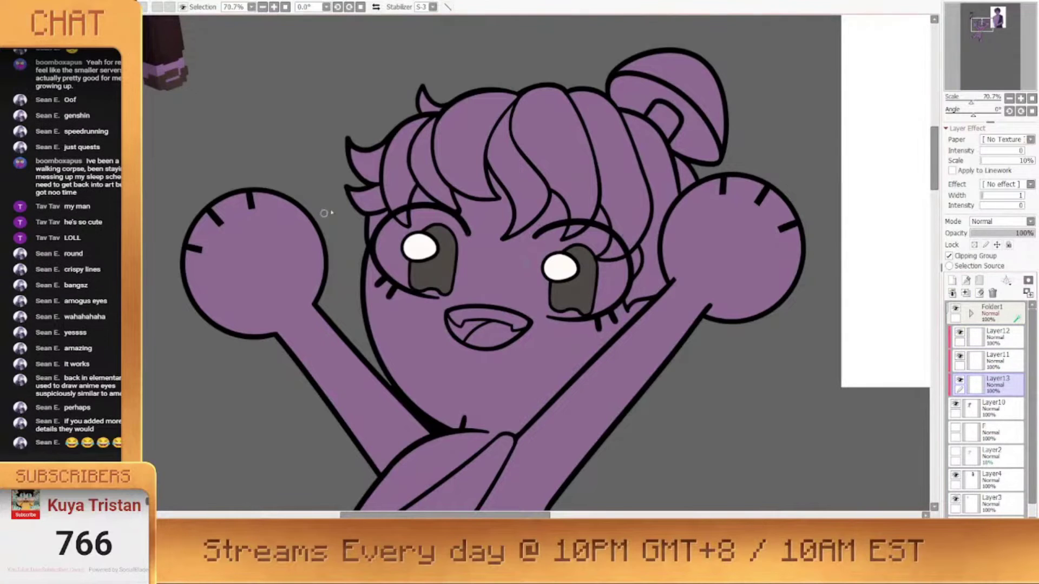
Paint the whites of both eyes pale lavender on the clipped layer beneath the irises
mouse_move(410, 211)
mouse_down()
mouse_move(469, 238)
mouse_move(439, 296)
mouse_up()
drag(467, 230, 460, 280)
click(423, 215)
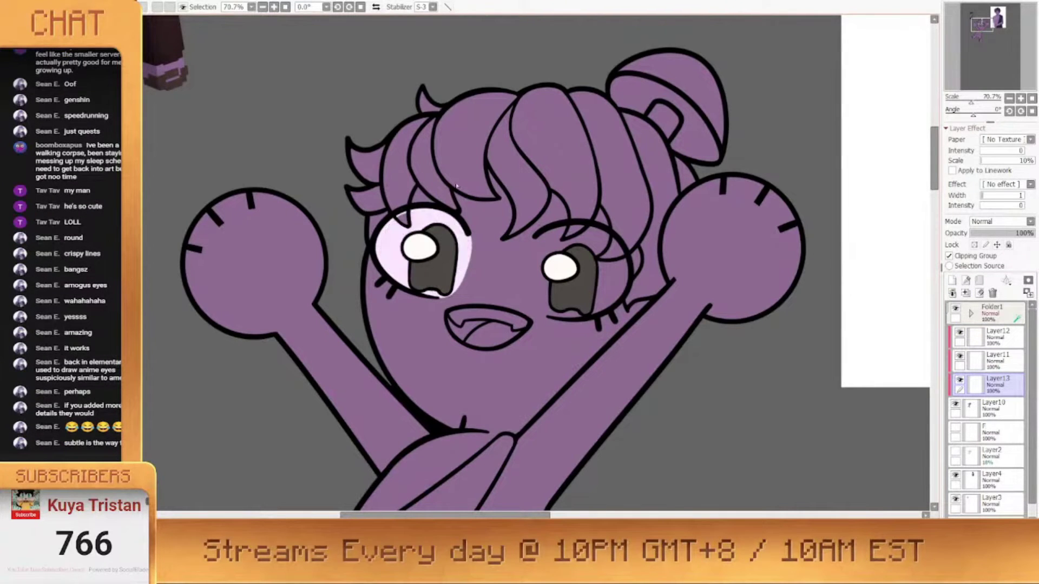
mouse_move(543, 233)
mouse_down()
mouse_move(529, 287)
mouse_move(580, 317)
mouse_move(541, 237)
mouse_up()
key(ctrl+z)
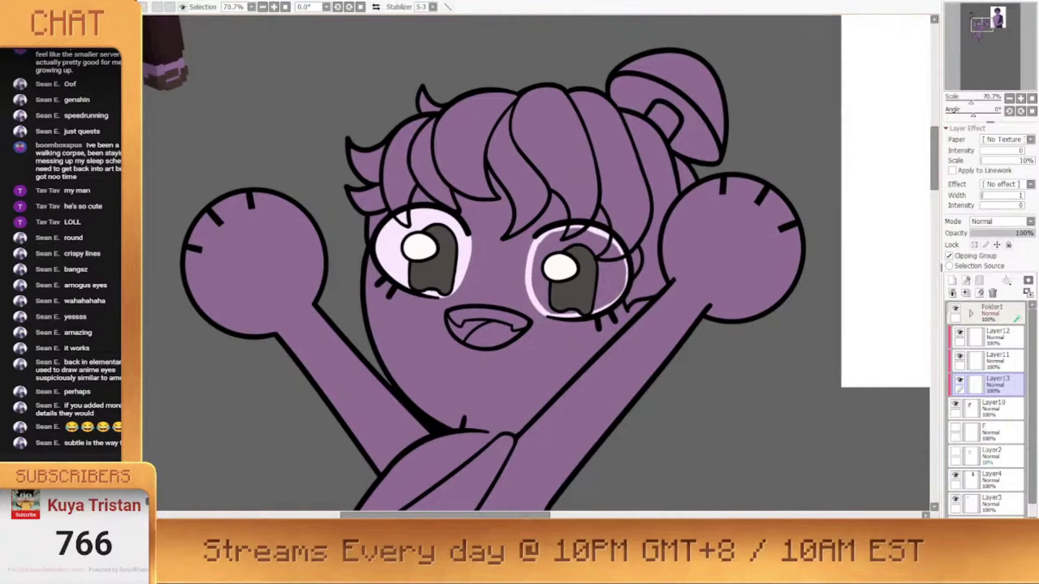
click(619, 242)
scroll(423, 239, down, 3)
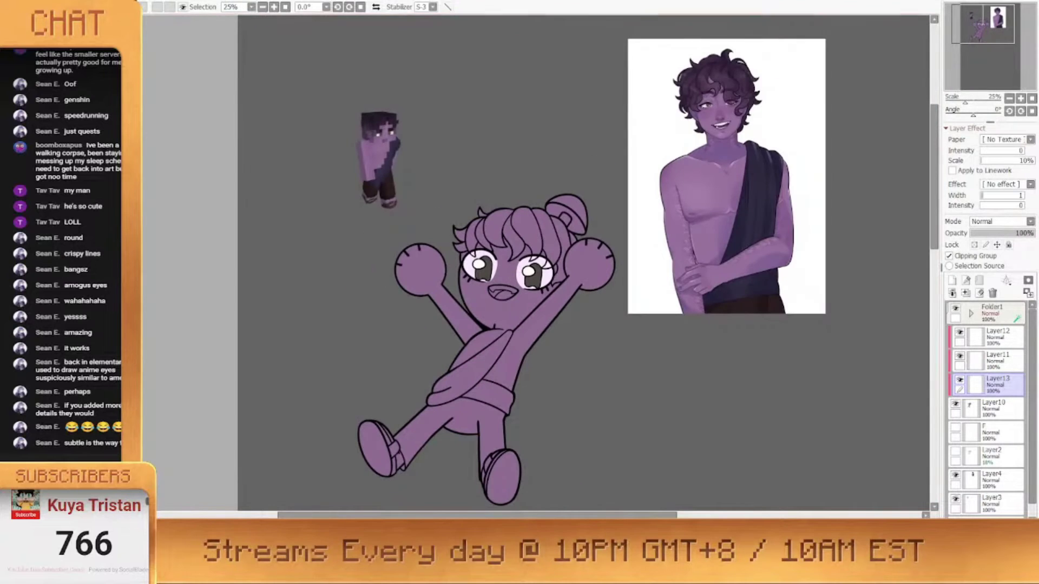
Group the three eye colour layers into a folder nested inside another folder clipped to the purple base
scroll(534, 255, up, 3)
scroll(534, 255, down, 5)
scroll(520, 244, up, 8)
scroll(582, 276, down, 9)
scroll(602, 254, up, 1)
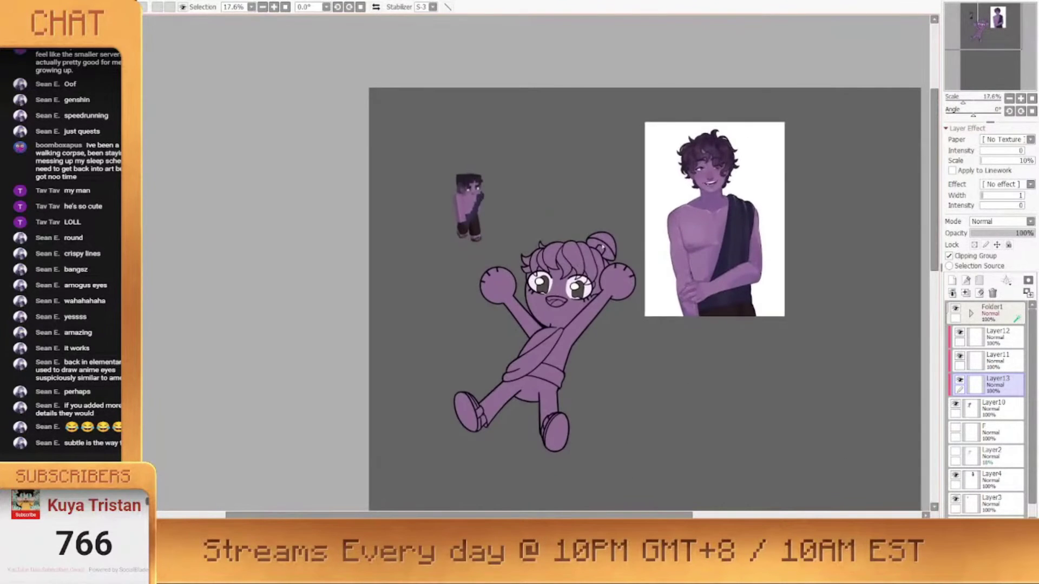
scroll(583, 304, up, 3)
shift+click(996, 337)
click(966, 293)
click(997, 431)
click(998, 408)
shift+click(998, 361)
click(966, 293)
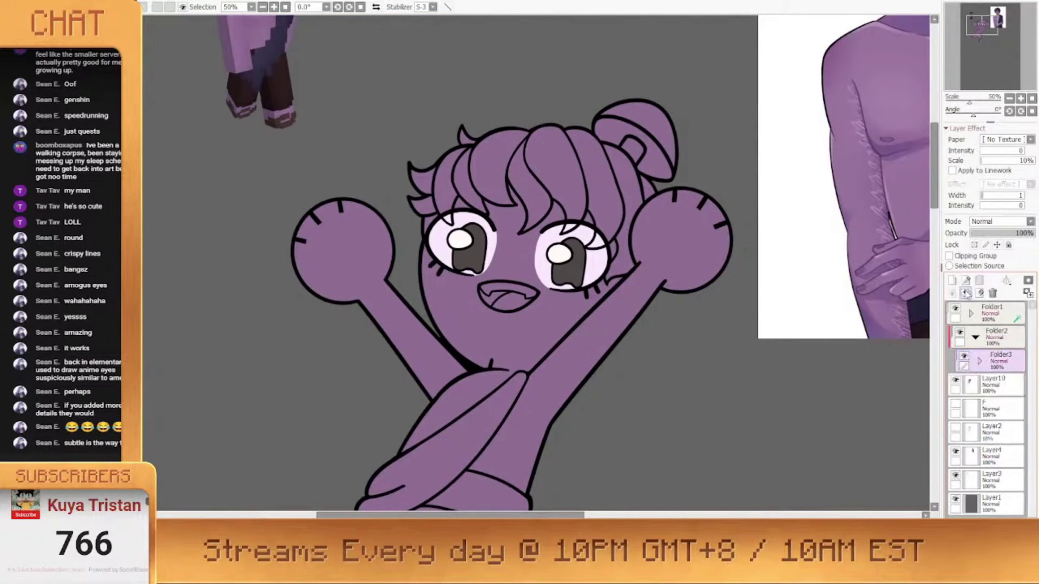
Try shading the upper eyes on a new clipped Multiply layer at 46% and 13% opacity, and delete the layer
click(952, 280)
click(950, 256)
scroll(620, 242, up, 1)
click(990, 247)
drag(1010, 233, 1000, 234)
mouse_move(502, 248)
mouse_down()
mouse_move(599, 265)
mouse_move(509, 233)
mouse_up()
drag(353, 225, 403, 210)
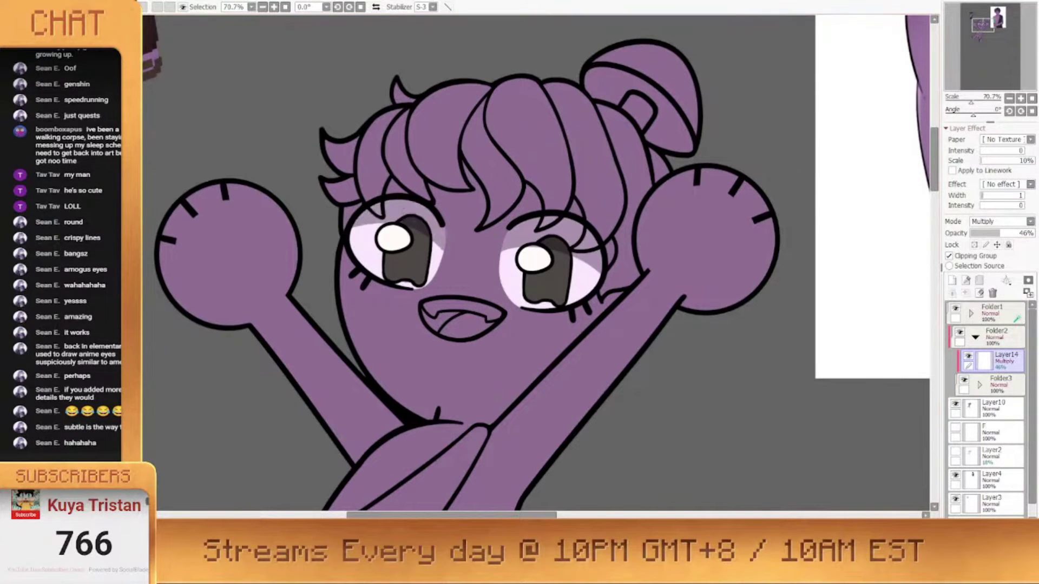
click(682, 64)
scroll(551, 168, down, 4)
drag(999, 233, 978, 233)
scroll(588, 164, up, 1)
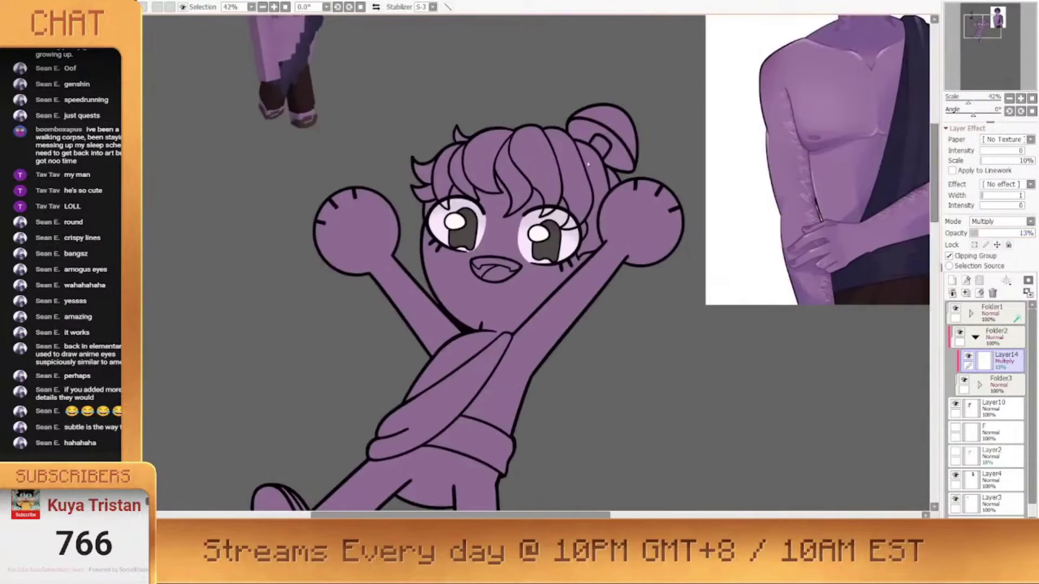
scroll(587, 164, down, 1)
click(993, 293)
Lock the transparency of the iris layer and shade both irises from black at the top to lighter grey below
scroll(530, 200, up, 5)
scroll(524, 206, down, 2)
click(979, 361)
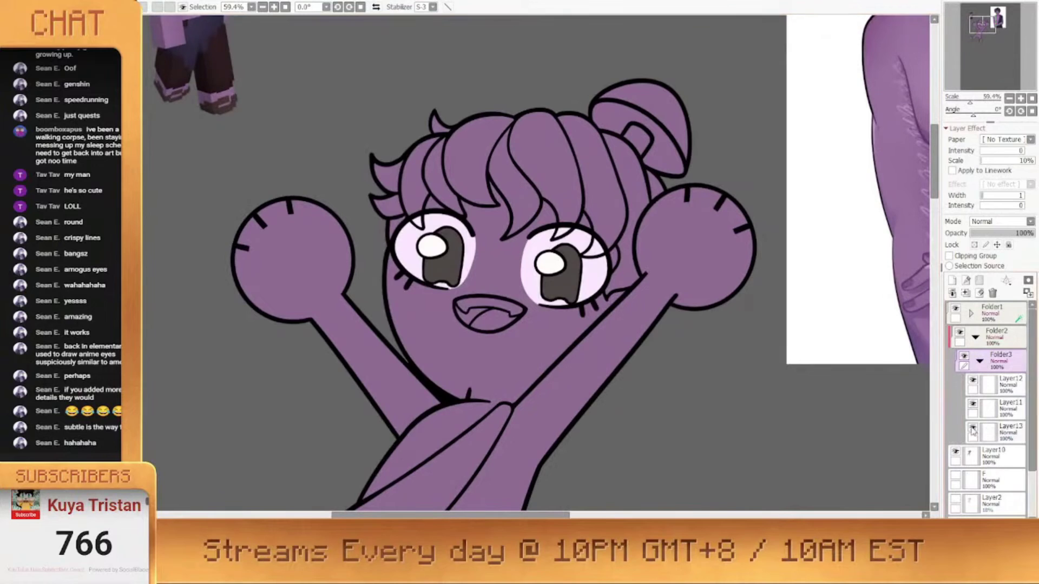
click(995, 409)
scroll(866, 249, up, 1)
mouse_move(352, 230)
mouse_down()
mouse_move(378, 244)
mouse_move(362, 260)
mouse_up()
mouse_move(495, 257)
mouse_down()
mouse_move(524, 276)
mouse_move(483, 282)
mouse_up()
mouse_move(384, 262)
mouse_down()
mouse_move(368, 257)
mouse_move(374, 289)
mouse_up()
drag(515, 265, 517, 311)
drag(349, 289, 374, 293)
mouse_move(487, 309)
mouse_down()
mouse_move(513, 312)
mouse_move(489, 310)
mouse_up()
drag(374, 290, 361, 291)
scroll(617, 265, down, 2)
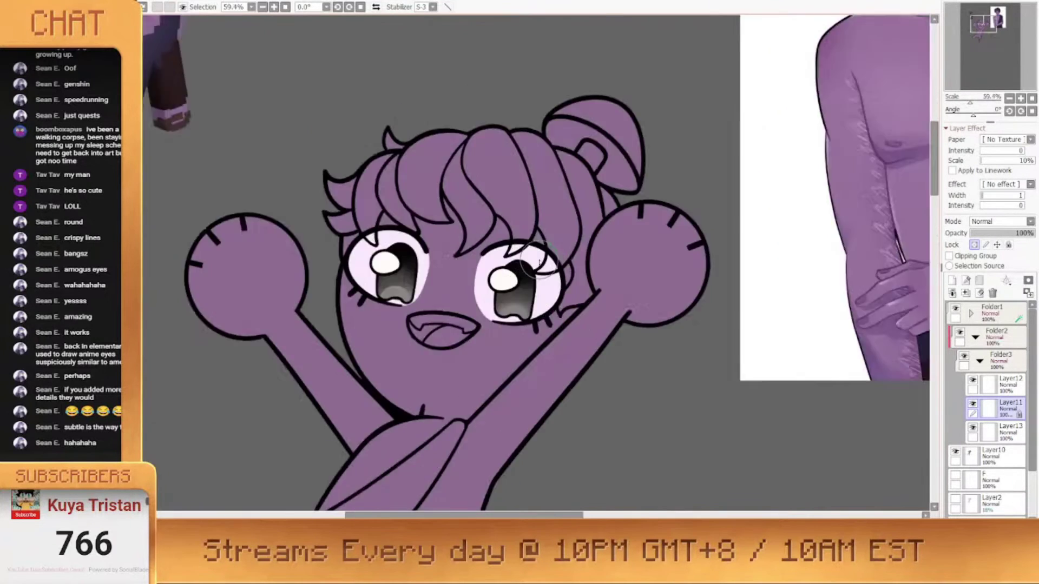
scroll(513, 270, up, 3)
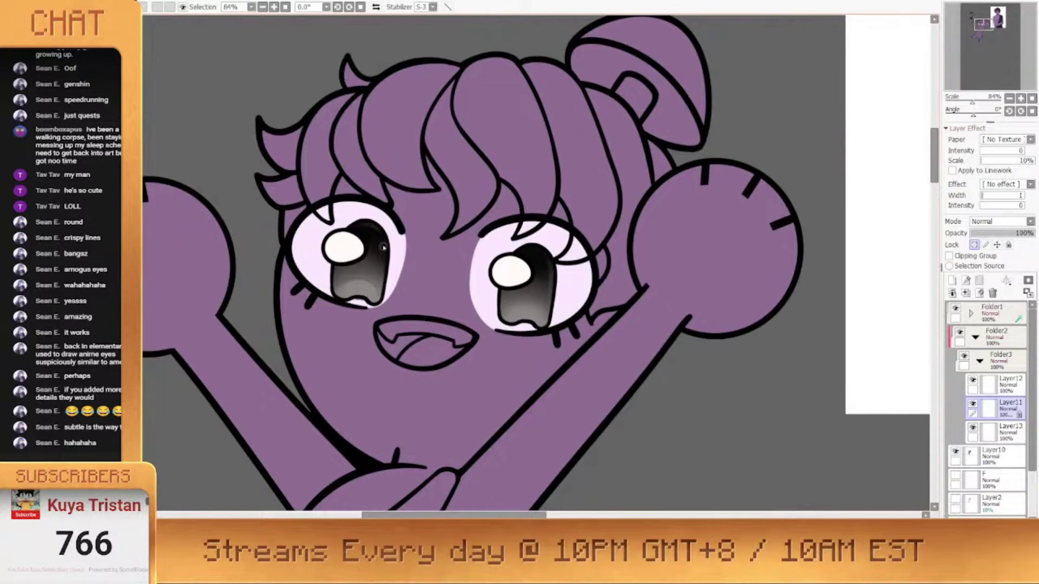
scroll(342, 280, down, 5)
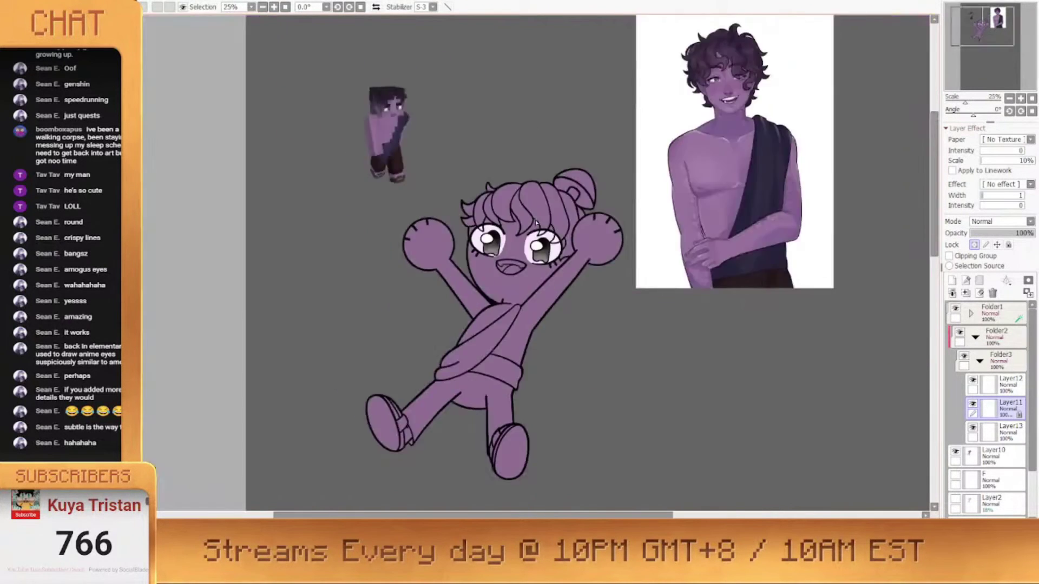
Paint purple shadows under the upper lashes of both eyes on a new clipped Multiply layer at 34% opacity
scroll(537, 223, up, 5)
click(980, 361)
click(952, 281)
click(950, 256)
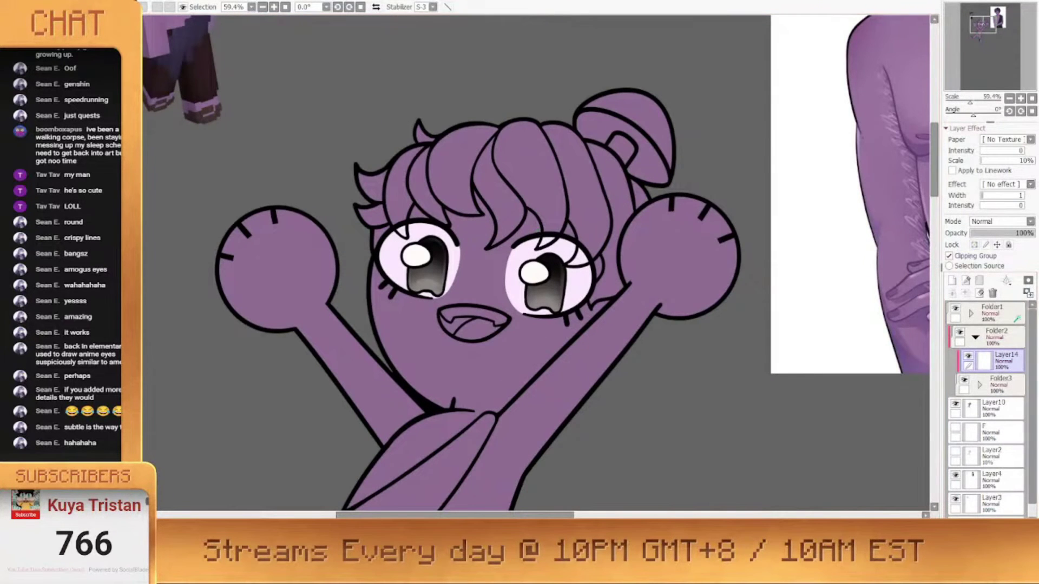
click(1001, 233)
mouse_move(589, 236)
mouse_down()
mouse_move(587, 260)
mouse_move(588, 250)
mouse_up()
key(ctrl+z)
mouse_move(515, 247)
mouse_down()
mouse_move(535, 244)
mouse_move(573, 268)
mouse_up()
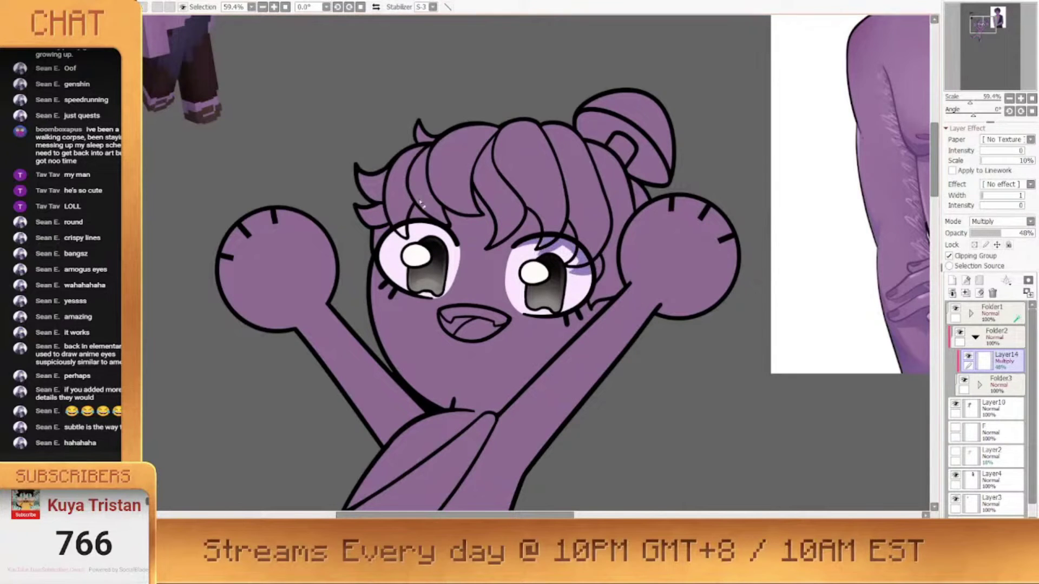
drag(439, 231, 392, 236)
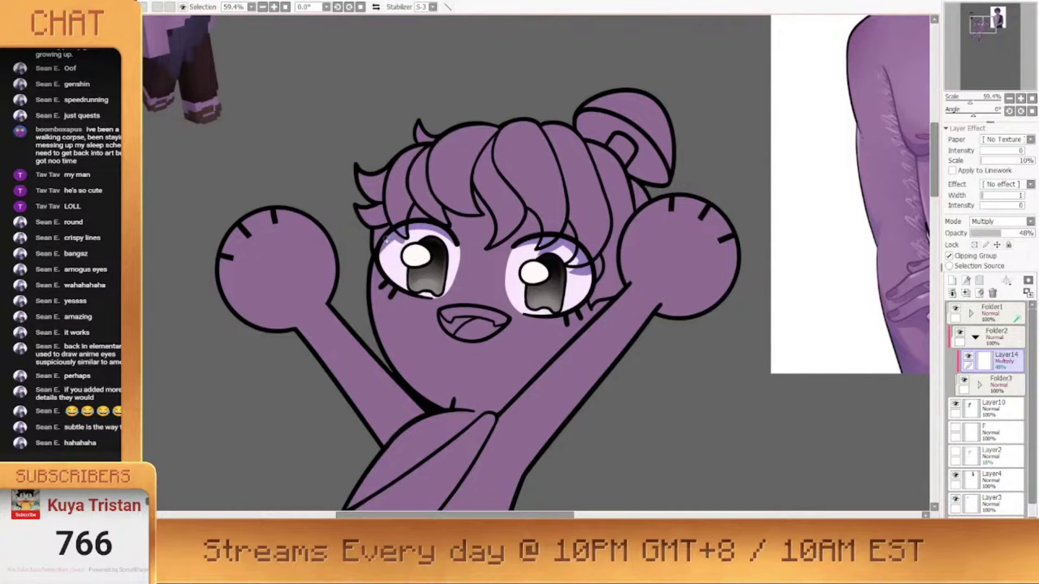
click(992, 234)
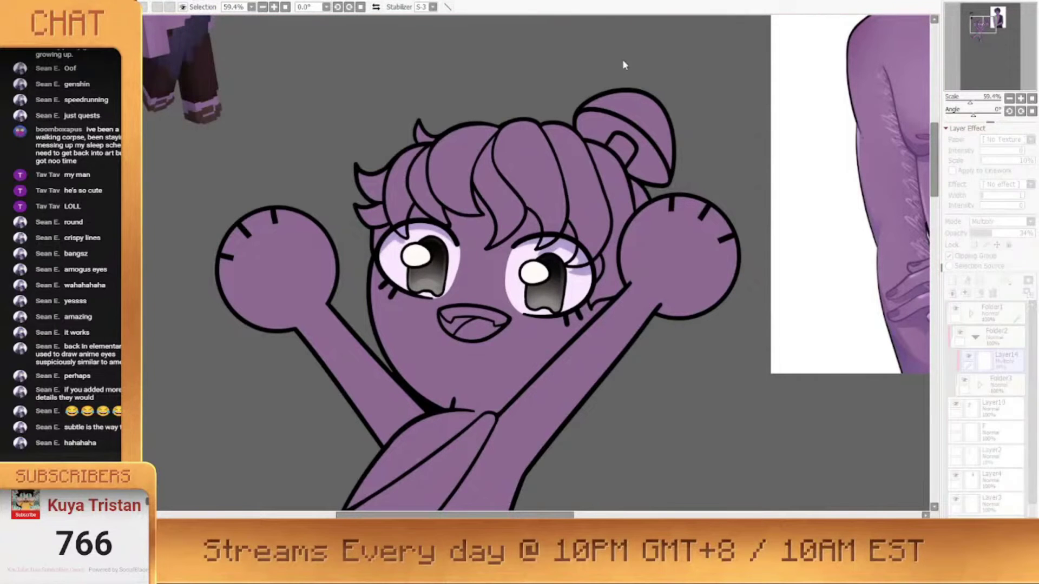
Add a new layer clipped to the purple base, directly beneath the eye folder
scroll(622, 168, down, 5)
scroll(604, 200, up, 1)
scroll(595, 199, down, 2)
scroll(588, 200, up, 2)
scroll(587, 199, up, 2)
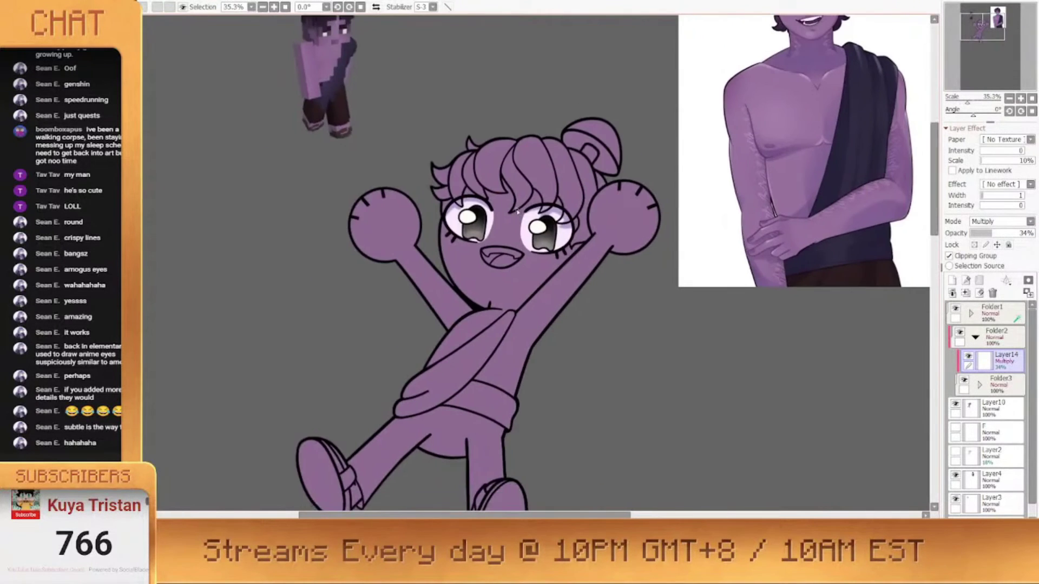
click(952, 281)
click(949, 256)
drag(669, 155, 675, 128)
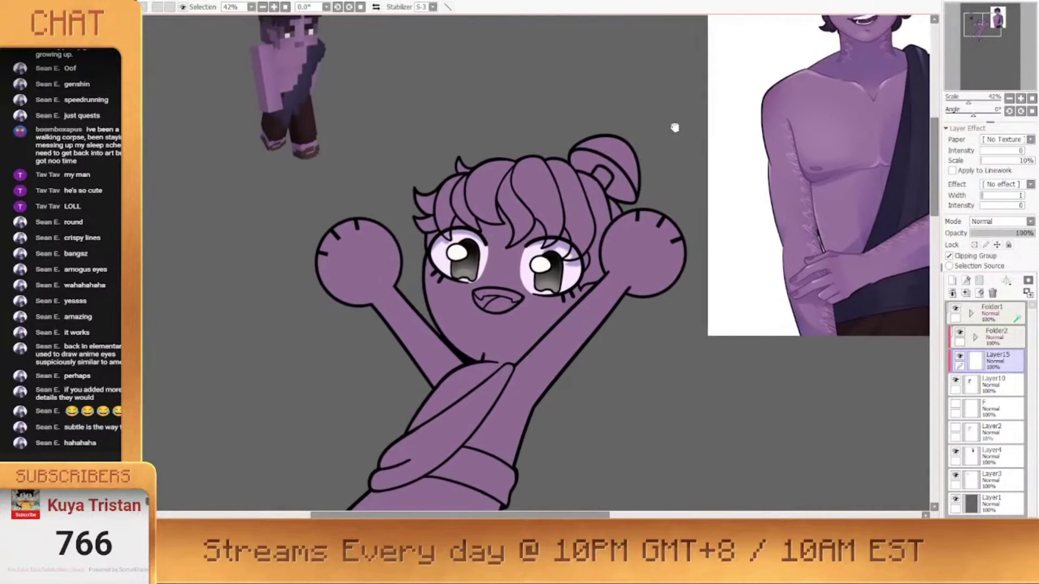
Try painting a purple shadow across the chin with the new layer in Normal mode
click(501, 345)
drag(558, 338, 513, 385)
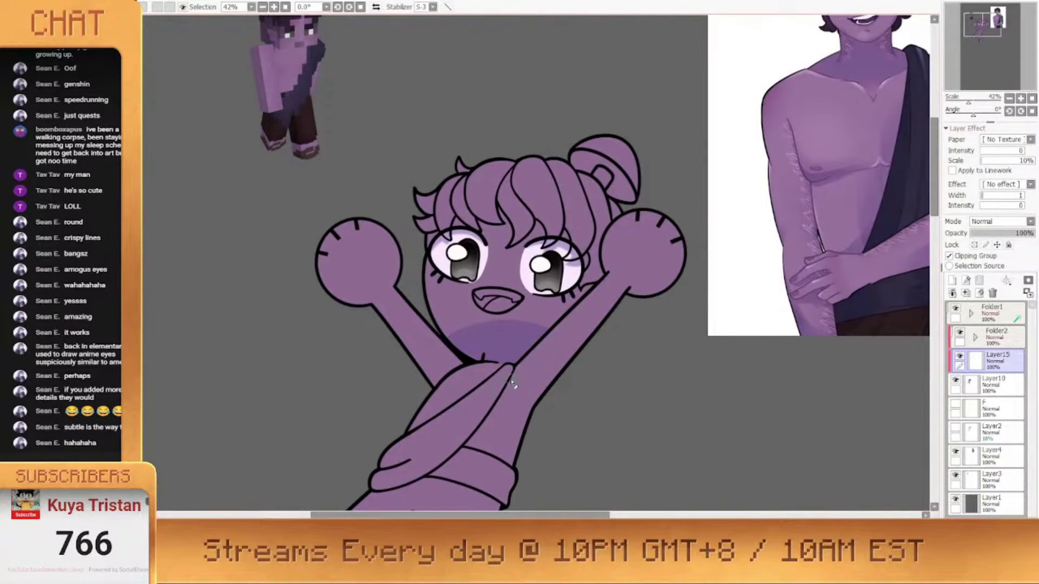
key(ctrl+z)
key(ctrl+z)
key(ctrl+z)
Set the skin-shadow layer to Multiply at 24% opacity and shade the chin and the band across the forehead and bangs
click(994, 232)
drag(1010, 233, 1003, 233)
mouse_move(450, 345)
mouse_down()
mouse_move(514, 335)
mouse_move(526, 265)
mouse_move(476, 373)
mouse_move(463, 377)
mouse_move(506, 372)
mouse_up()
click(501, 349)
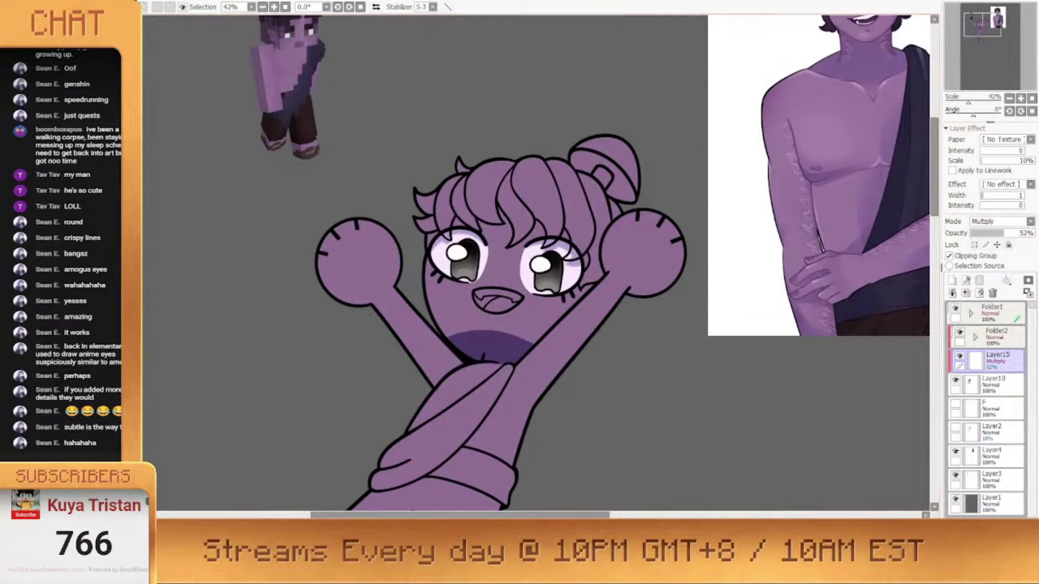
drag(1003, 234, 986, 233)
mouse_move(539, 237)
mouse_down()
mouse_move(579, 284)
mouse_move(448, 218)
mouse_up()
click(533, 211)
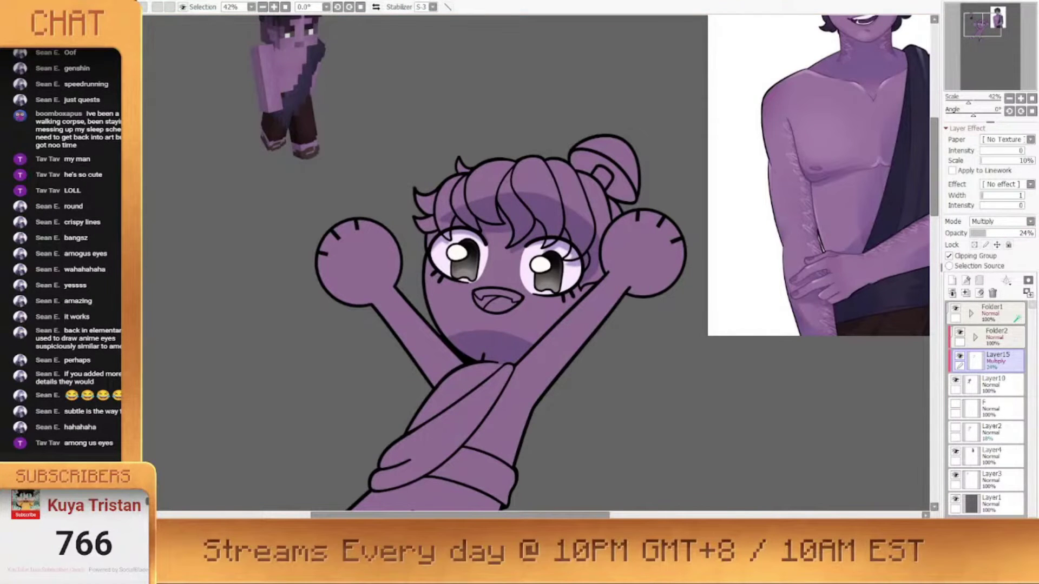
Shade the lower part of both round hands with curved shadows on the Multiply layer
scroll(550, 278, down, 6)
scroll(511, 299, up, 6)
mouse_move(681, 398)
mouse_down()
mouse_move(711, 330)
mouse_move(671, 398)
mouse_up()
mouse_move(767, 202)
mouse_down()
mouse_move(702, 225)
mouse_move(685, 200)
mouse_up()
click(734, 239)
drag(474, 189, 428, 253)
drag(456, 256, 478, 240)
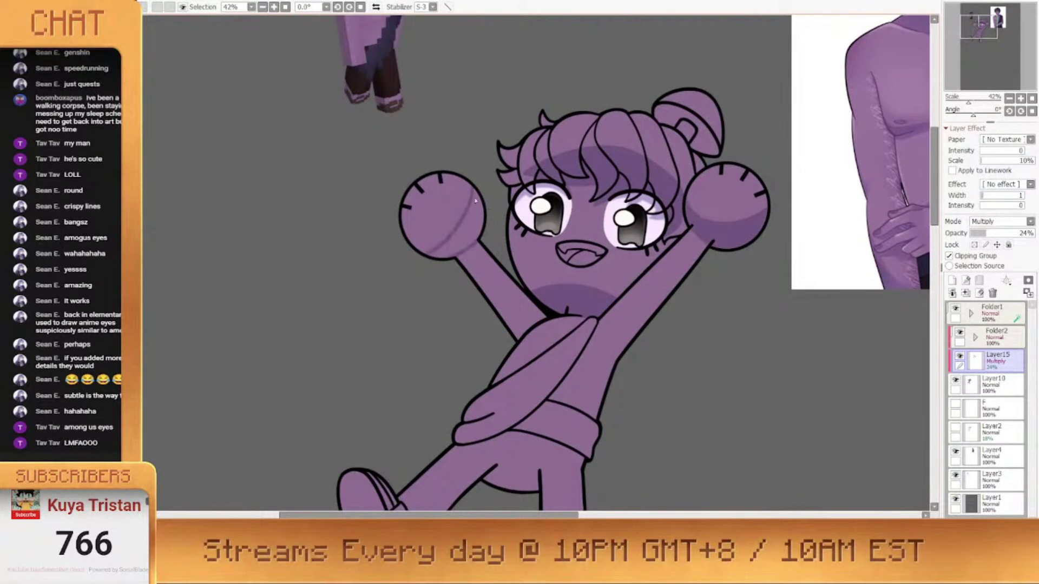
click(467, 236)
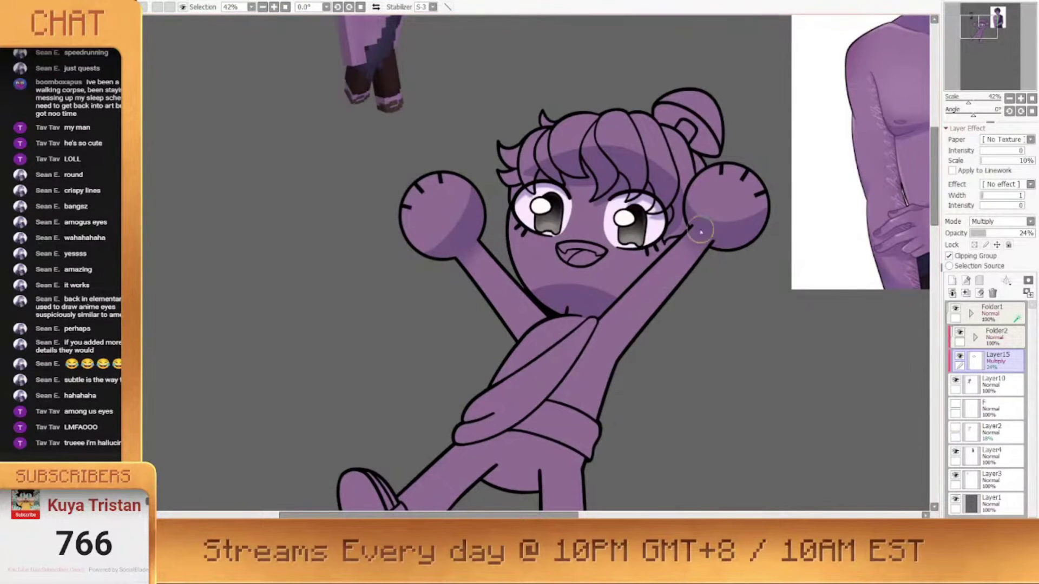
scroll(476, 155, down, 3)
scroll(586, 213, up, 3)
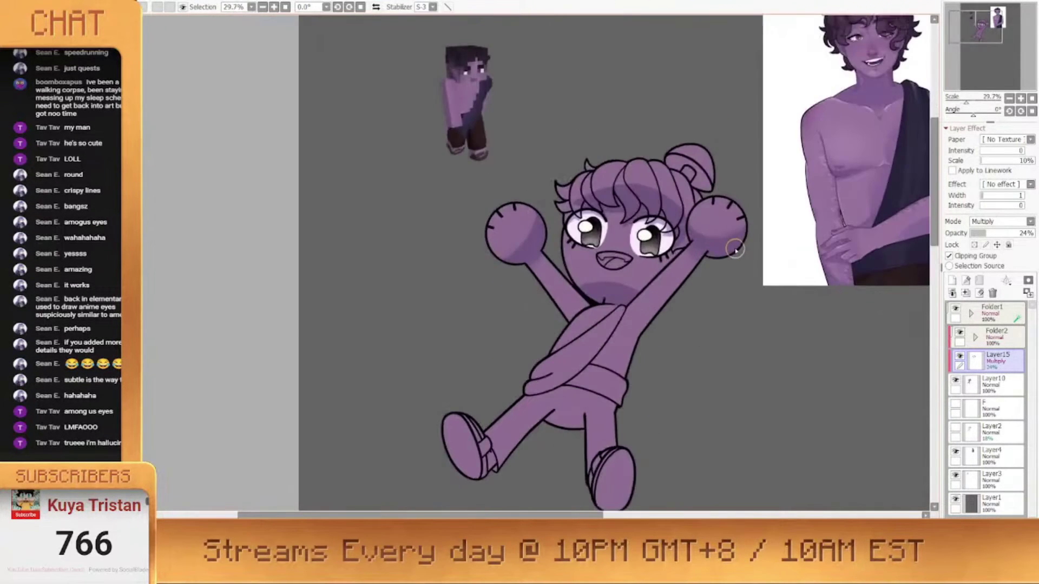
Fill the rest of the hair with dark purple and move the hair layer above the eye folder
scroll(531, 351, up, 3)
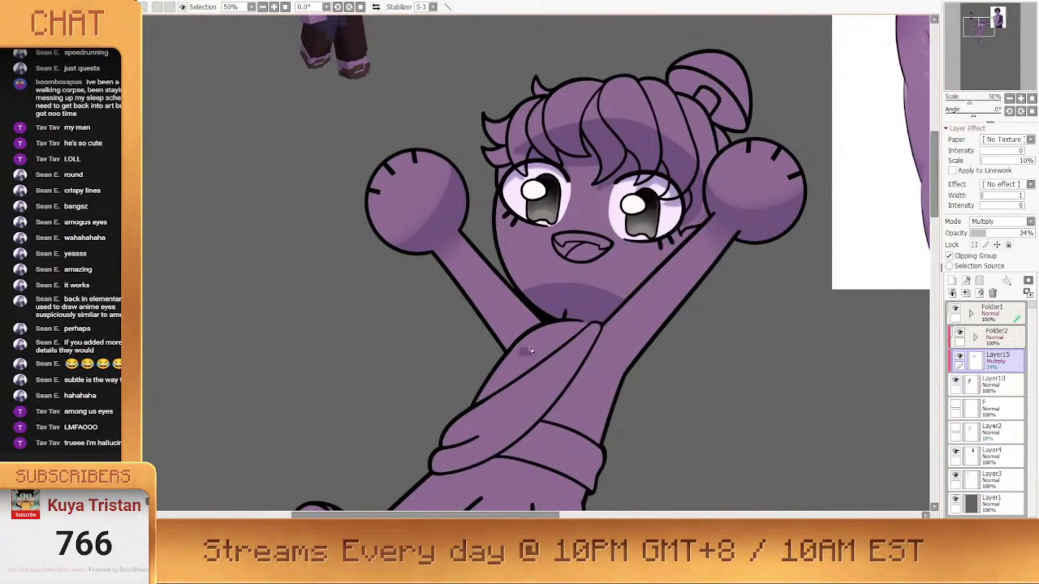
scroll(541, 266, down, 2)
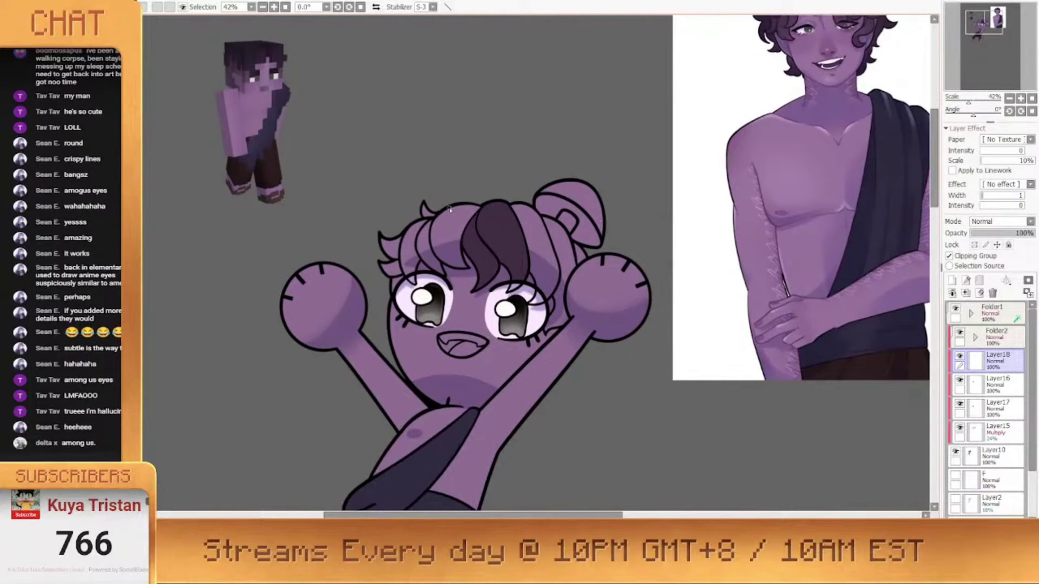
drag(449, 216, 400, 255)
mouse_move(536, 227)
mouse_down()
mouse_move(571, 245)
mouse_move(608, 229)
mouse_up()
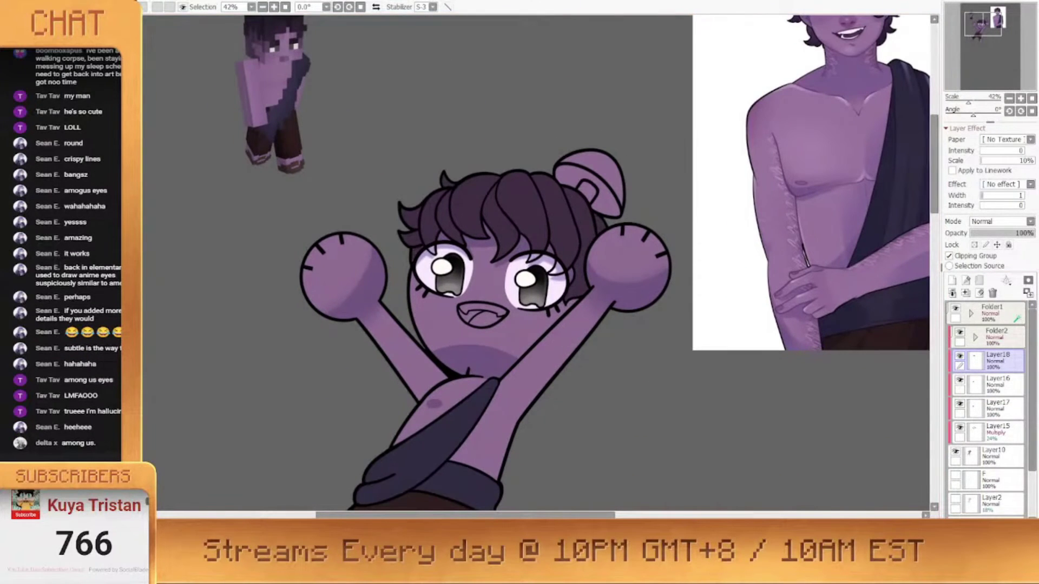
drag(997, 361, 996, 327)
Lock the hair layer's transparency and shade the hair with soft lighter purple towards the bangs
scroll(449, 154, down, 1)
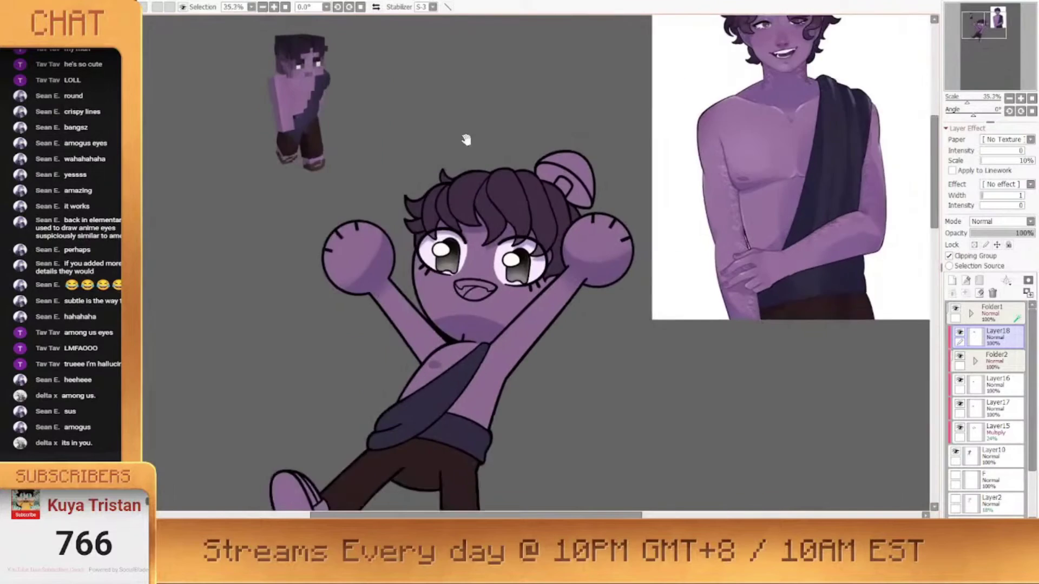
drag(466, 140, 468, 165)
scroll(468, 165, up, 1)
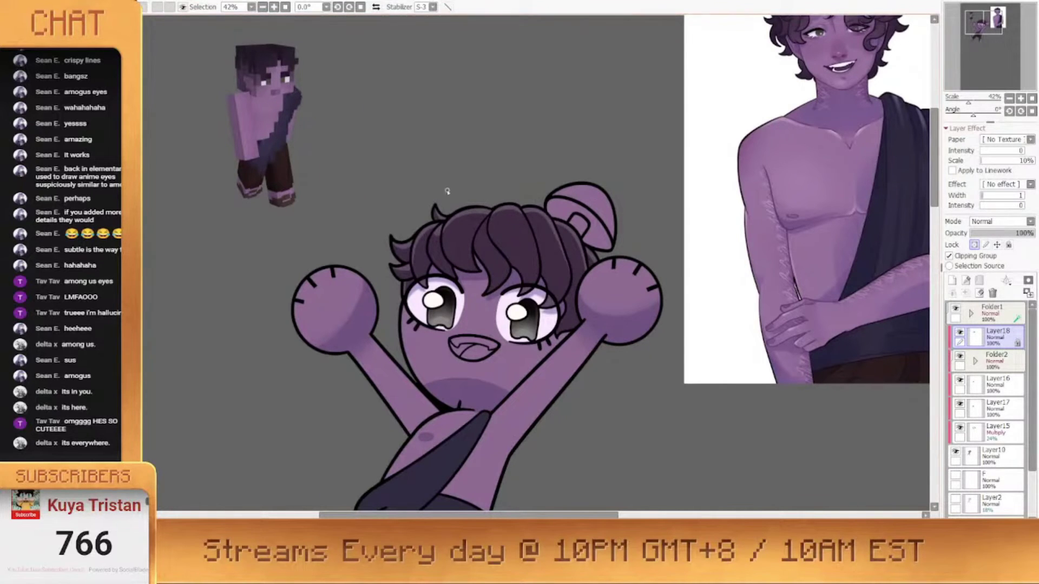
scroll(447, 191, down, 2)
scroll(536, 173, up, 3)
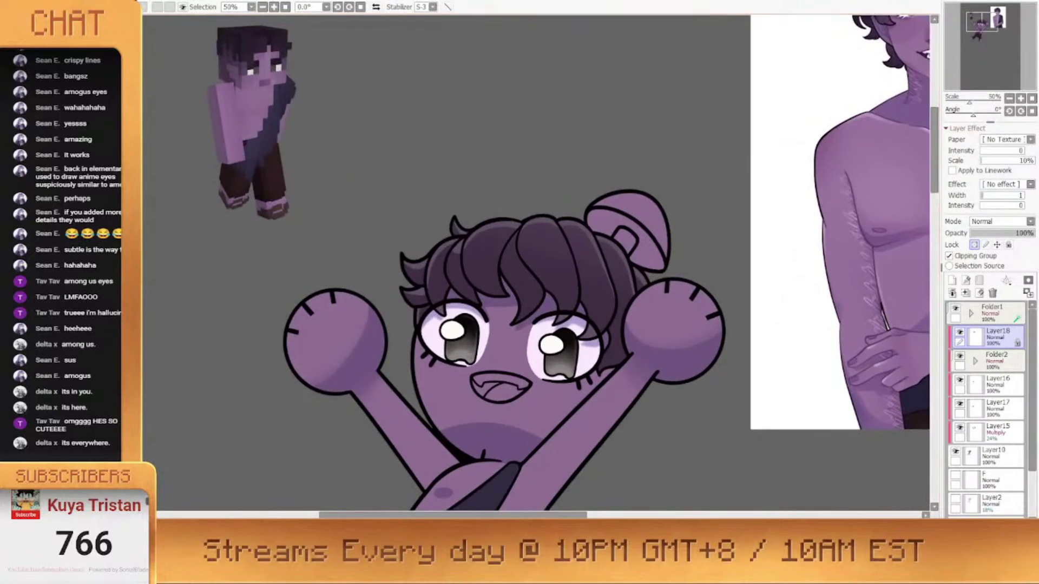
scroll(525, 188, down, 1)
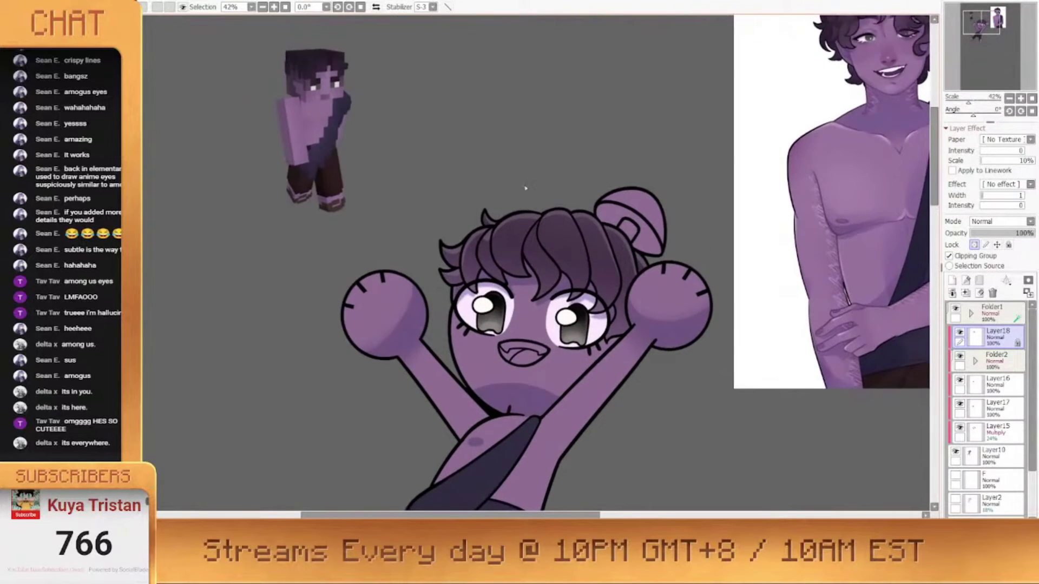
Add a new layer clipped to the line-art folder and set its opacity to 52%
scroll(519, 325, up, 3)
ctrl+click(507, 332)
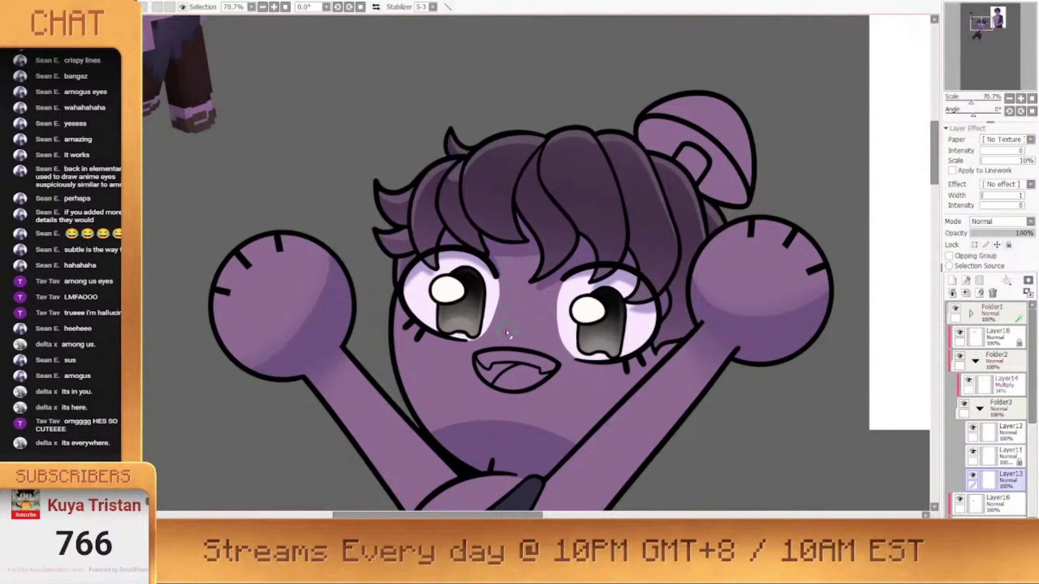
scroll(492, 195, down, 4)
click(975, 361)
click(992, 313)
click(952, 280)
click(949, 256)
click(1004, 234)
Tint the inner hair lines purple on the layer clipped to the line art
scroll(524, 238, up, 3)
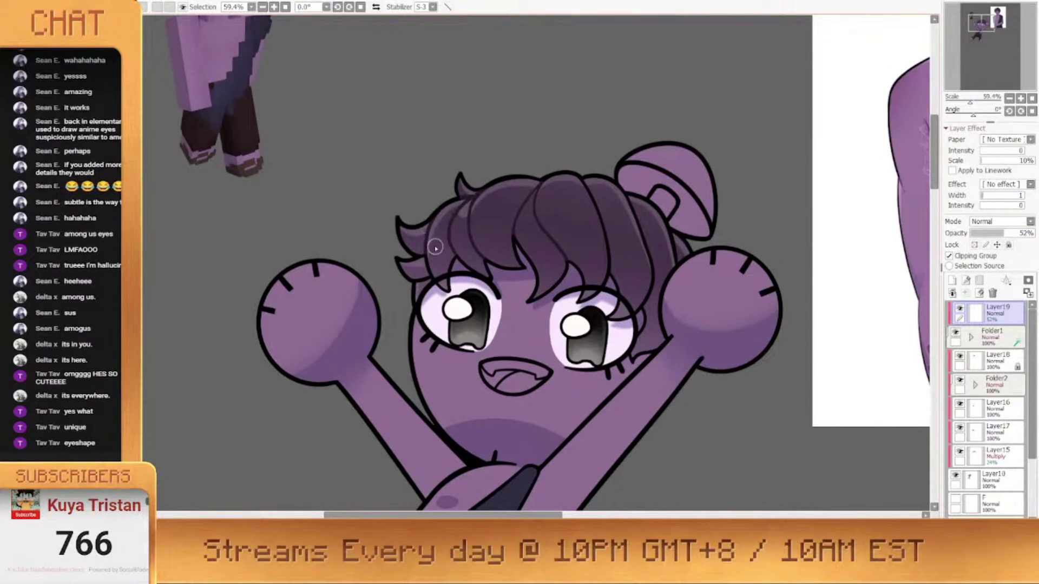
mouse_move(610, 261)
mouse_down()
mouse_move(586, 190)
mouse_move(627, 204)
mouse_move(648, 303)
mouse_up()
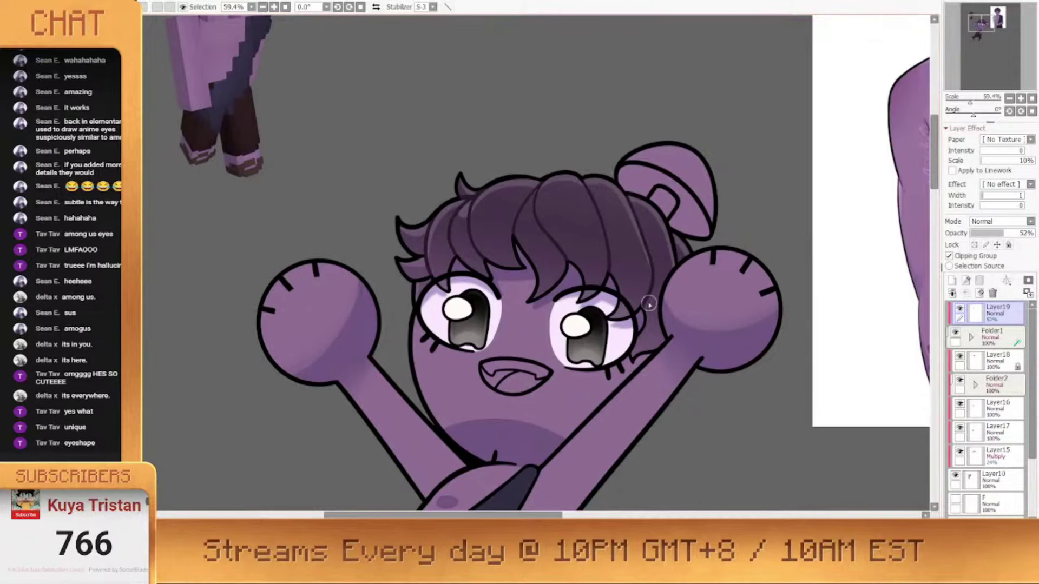
drag(667, 224, 689, 195)
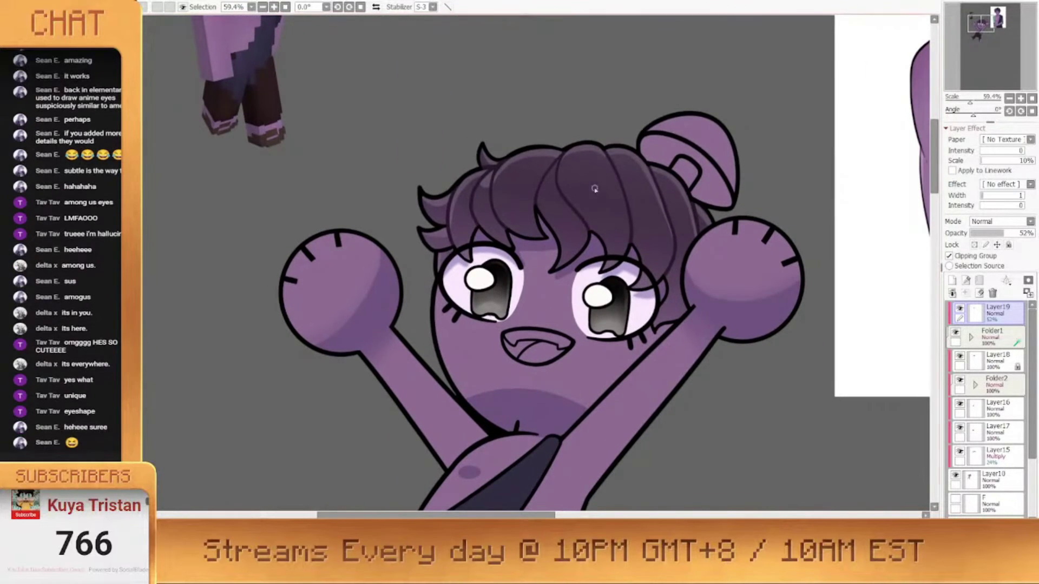
scroll(587, 206, down, 5)
scroll(587, 204, up, 1)
scroll(587, 206, down, 3)
scroll(585, 230, up, 3)
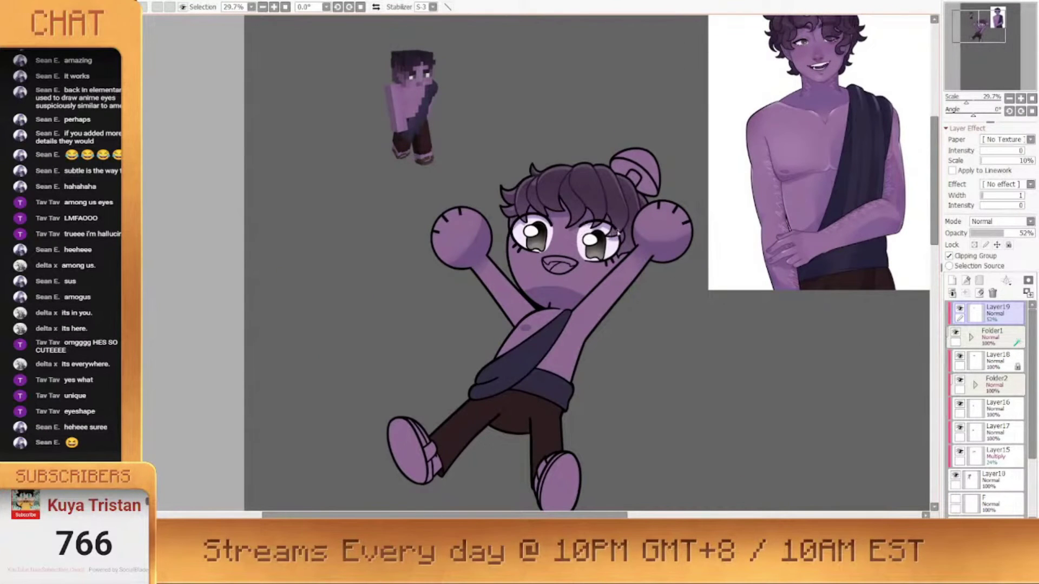
Select the Multiply skin-shading layer and add soft shadow to both arms just below the round hands
scroll(548, 272, down, 3)
scroll(550, 272, up, 4)
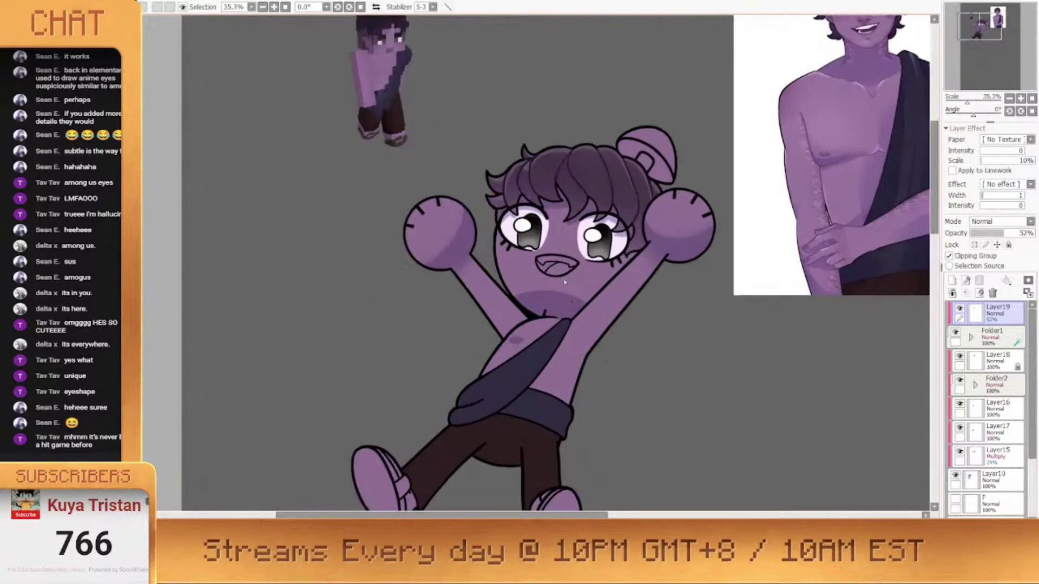
ctrl+shift+click(550, 306)
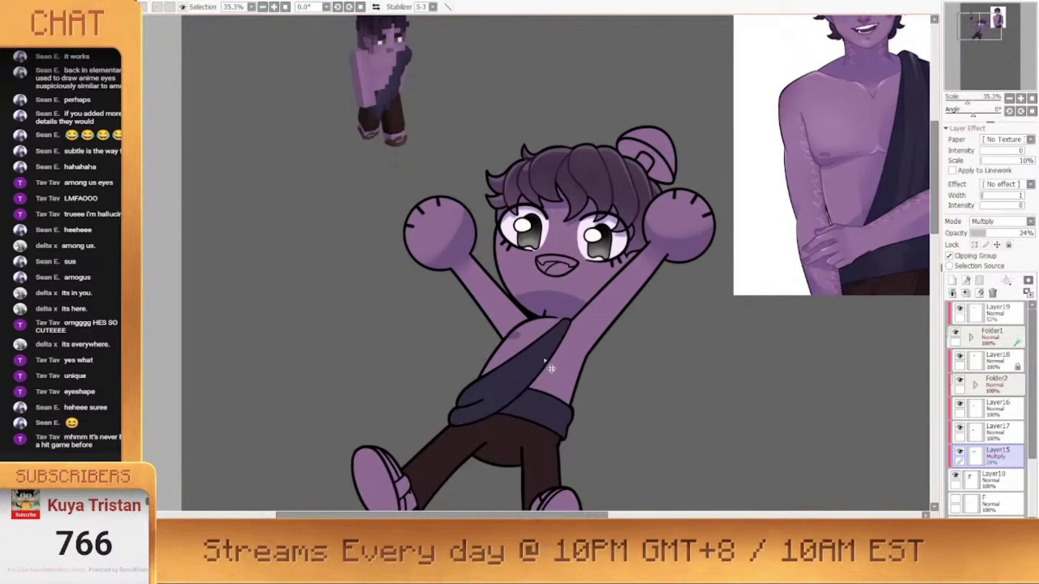
scroll(522, 354, up, 1)
scroll(527, 352, up, 2)
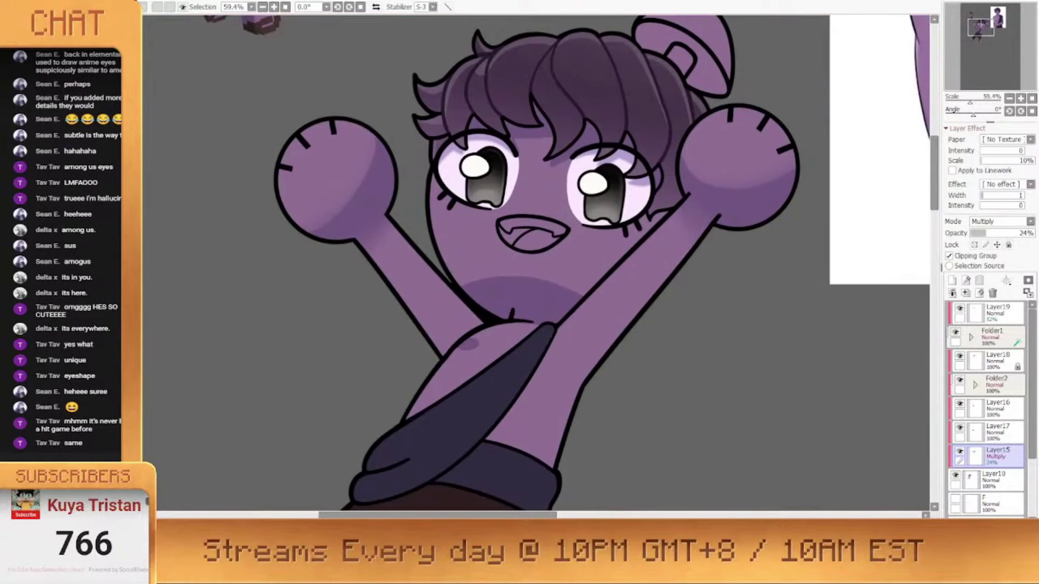
scroll(281, 132, down, 2)
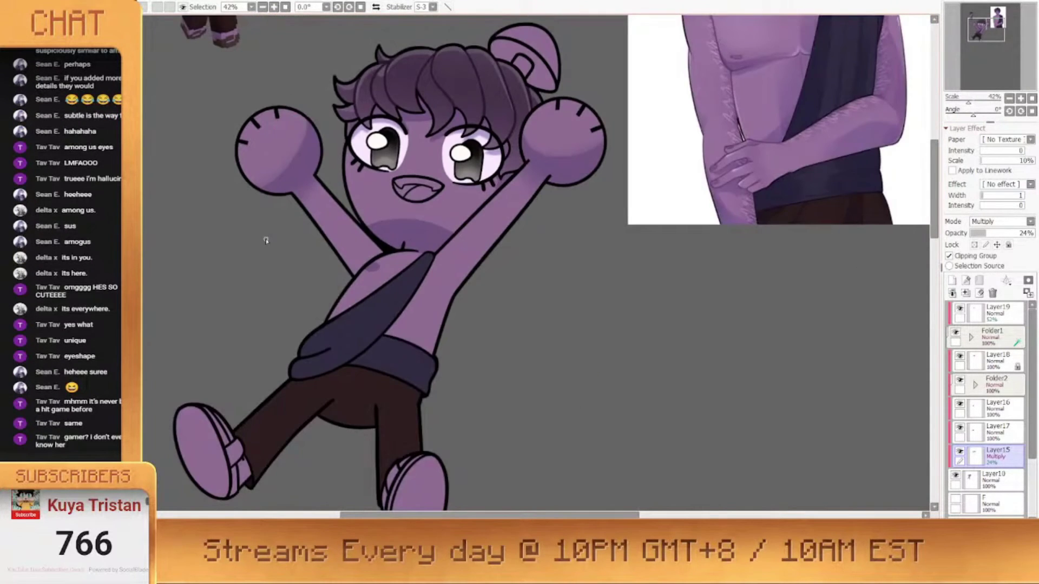
Tint the armpit, chest, neck and finger lines purple on the 52% layer clipped to the line art
scroll(684, 225, up, 3)
drag(587, 371, 662, 286)
drag(500, 308, 506, 324)
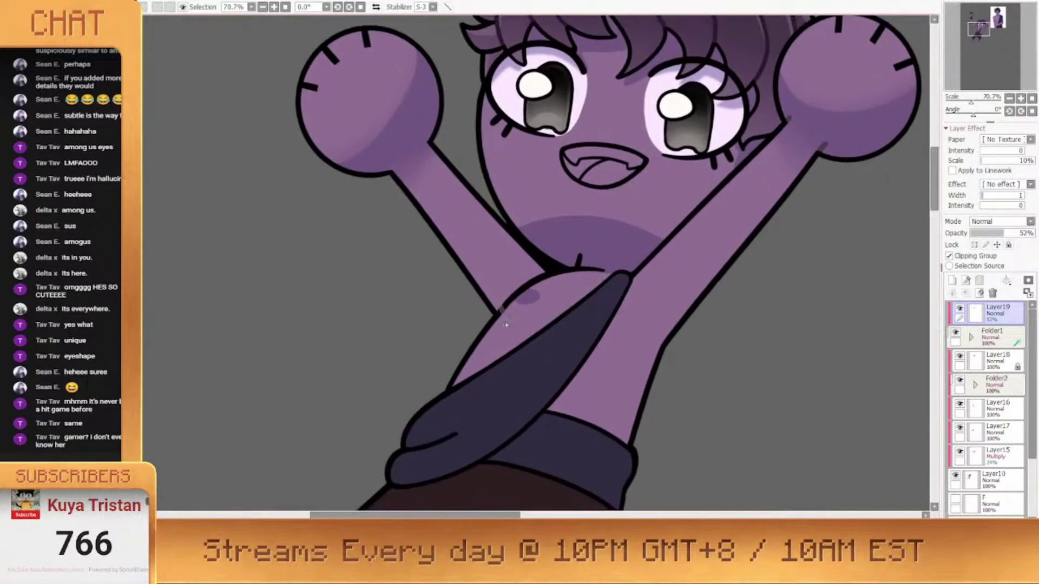
drag(775, 339, 721, 427)
drag(604, 501, 782, 320)
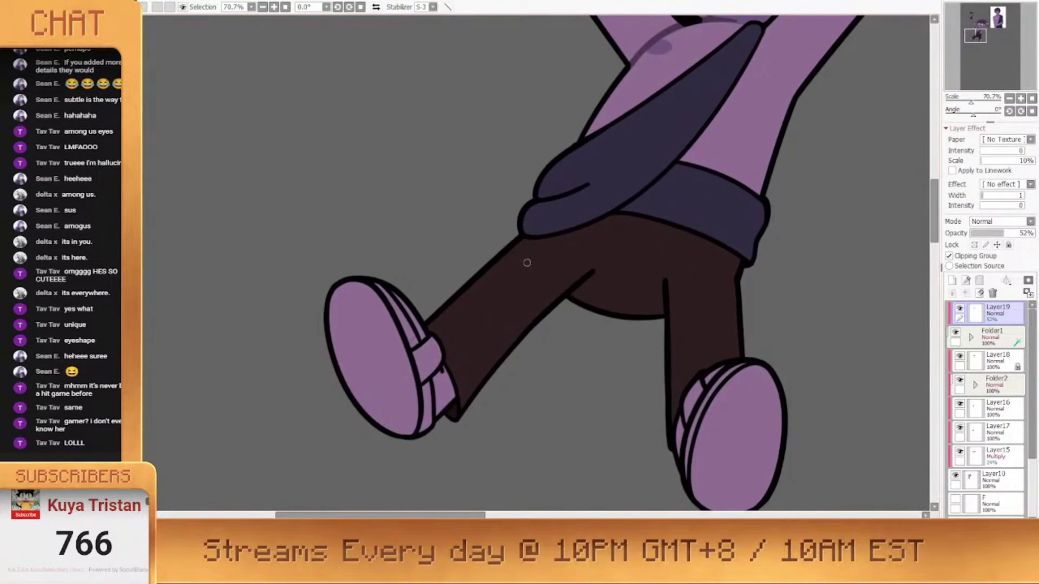
scroll(471, 360, up, 6)
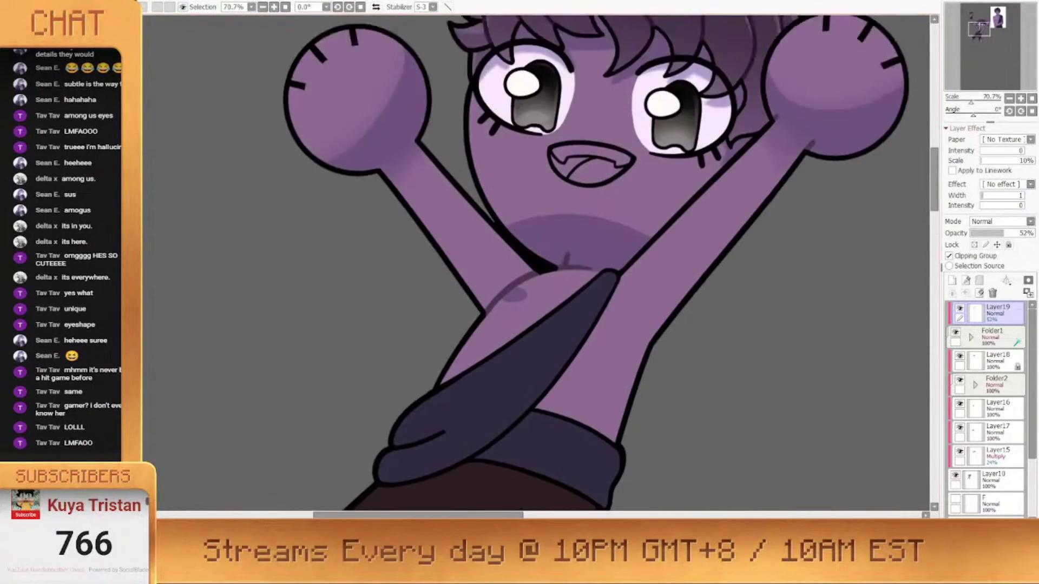
scroll(495, 289, right, 5)
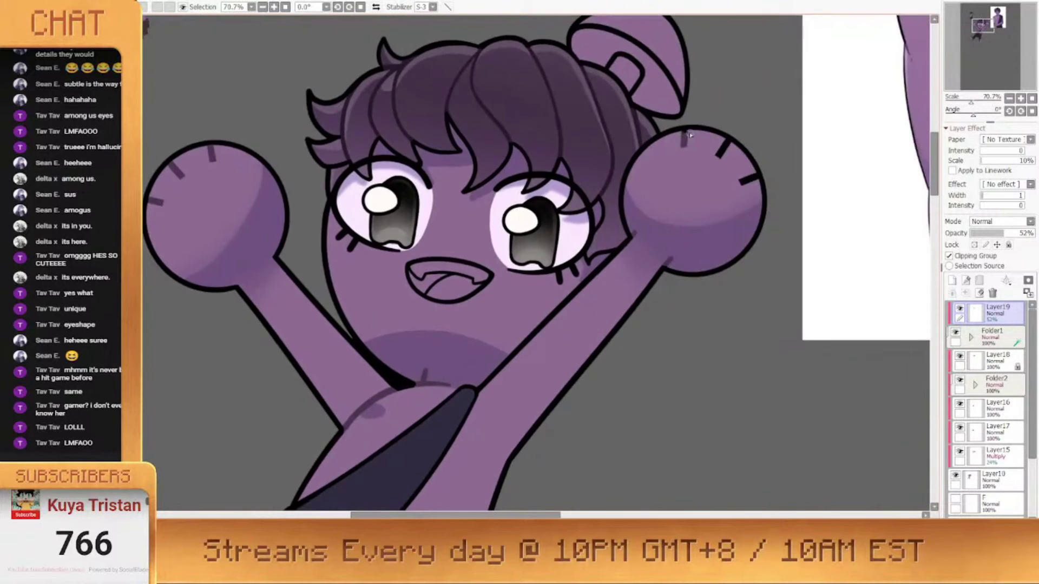
Add another layer clipped to the line-art folder at 50% opacity, and save the drawing
scroll(403, 246, down, 5)
mouse_move(324, 184)
mouse_down()
mouse_move(357, 336)
mouse_move(487, 195)
mouse_move(497, 253)
mouse_up()
key(ctrl+x)
key(ctrl+v)
click(968, 256)
click(1002, 233)
scroll(399, 217, up, 3)
key(ctrl+s)
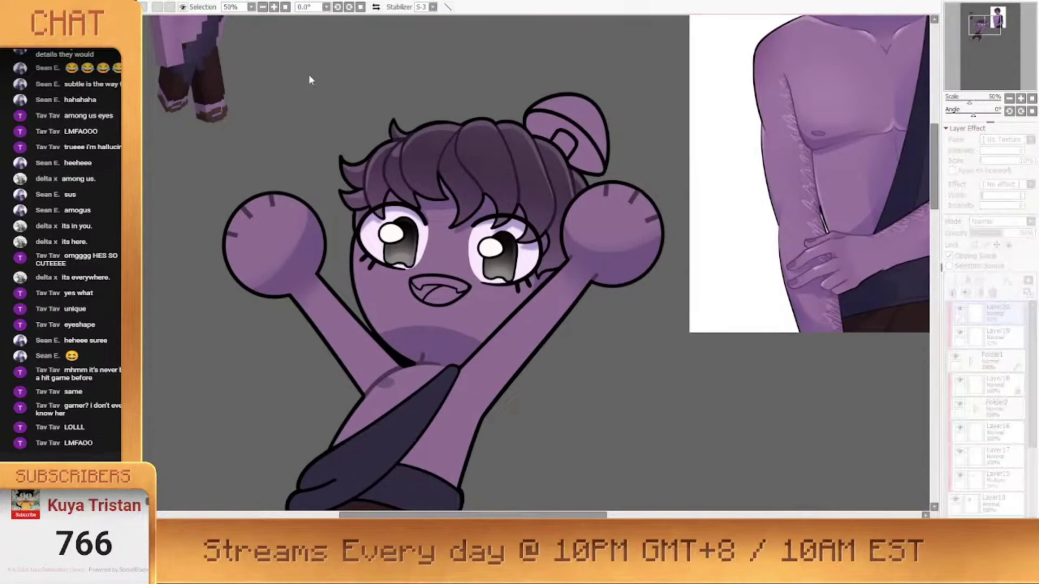
Examine the whole chibi beside the reference images to judge the tinted line art
scroll(488, 208, down, 1)
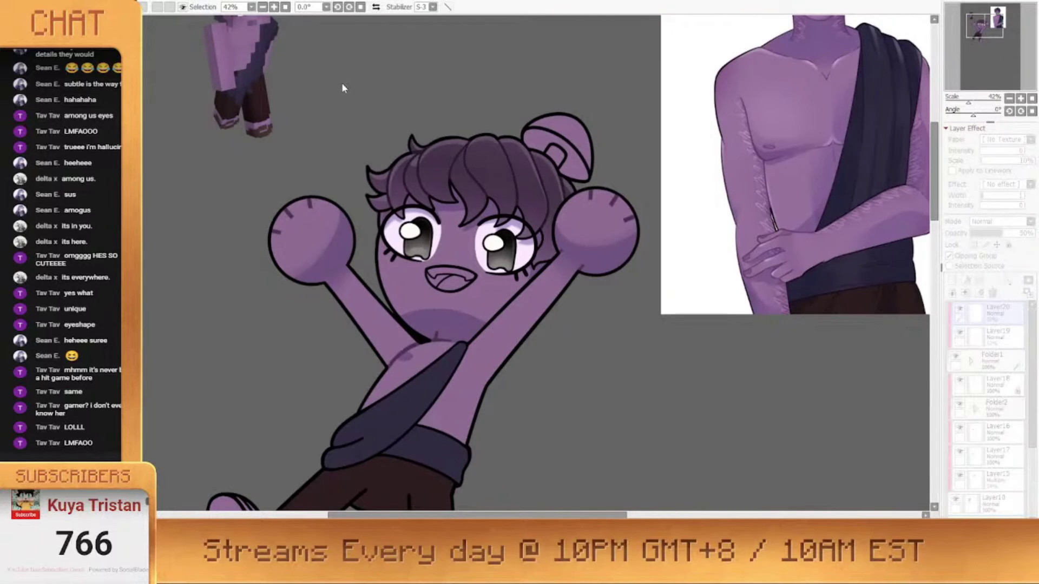
scroll(342, 83, down, 2)
scroll(536, 197, down, 5)
scroll(539, 194, up, 5)
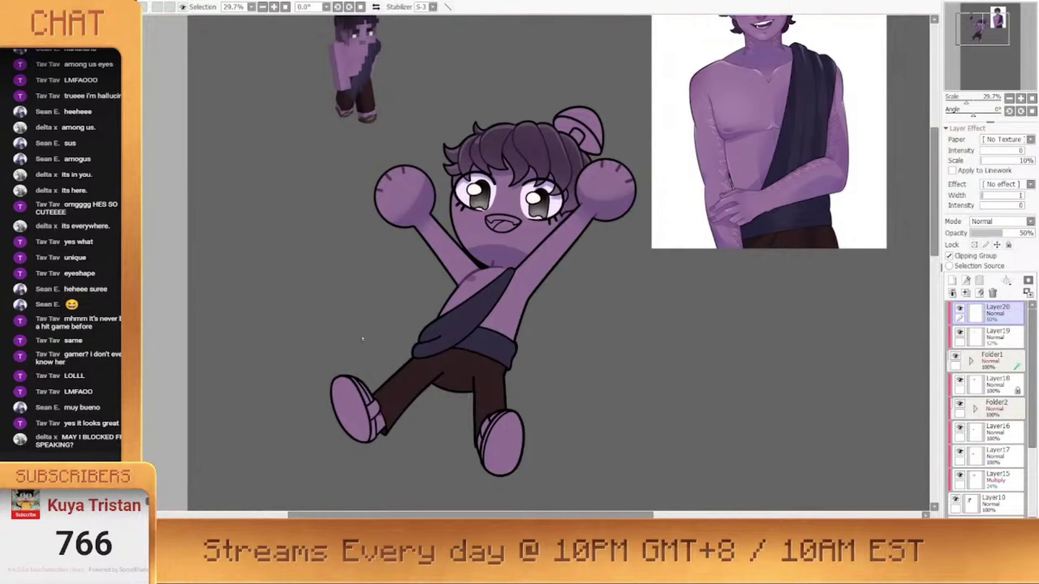
scroll(577, 223, up, 2)
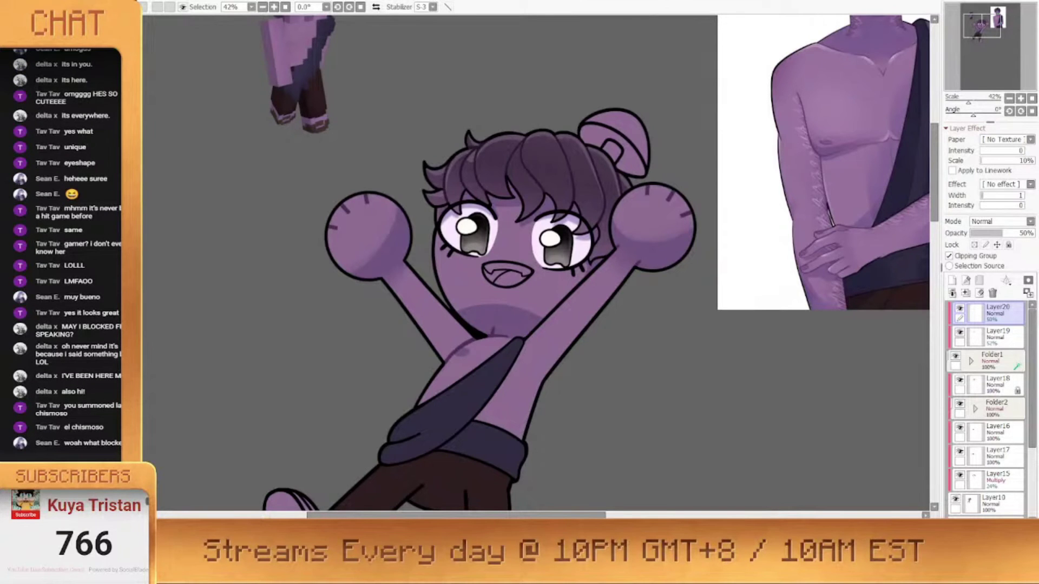
scroll(558, 206, down, 7)
scroll(557, 212, up, 6)
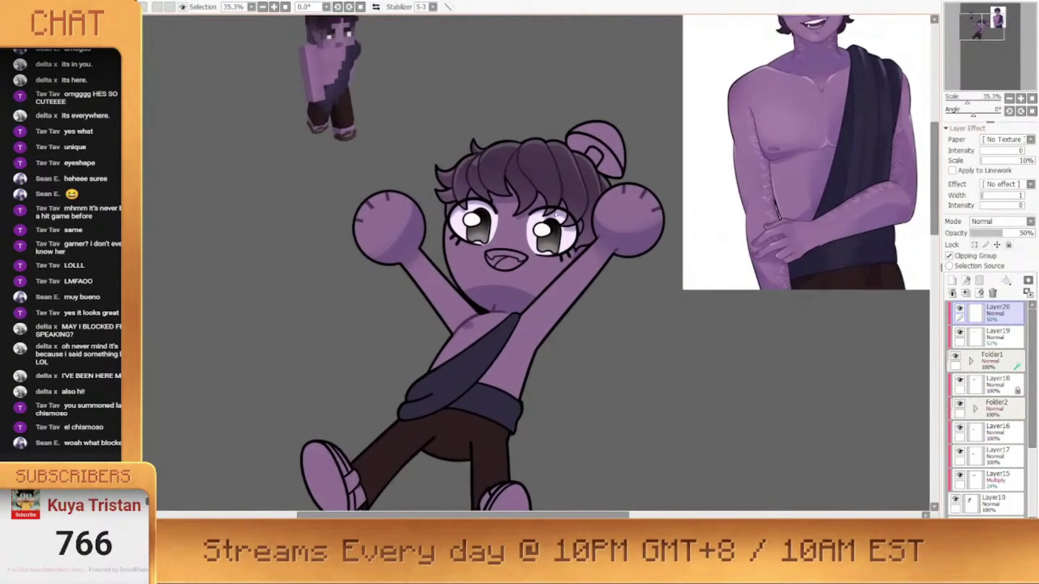
scroll(537, 219, up, 3)
scroll(537, 219, down, 4)
scroll(537, 219, up, 4)
scroll(557, 228, down, 3)
scroll(574, 241, up, 1)
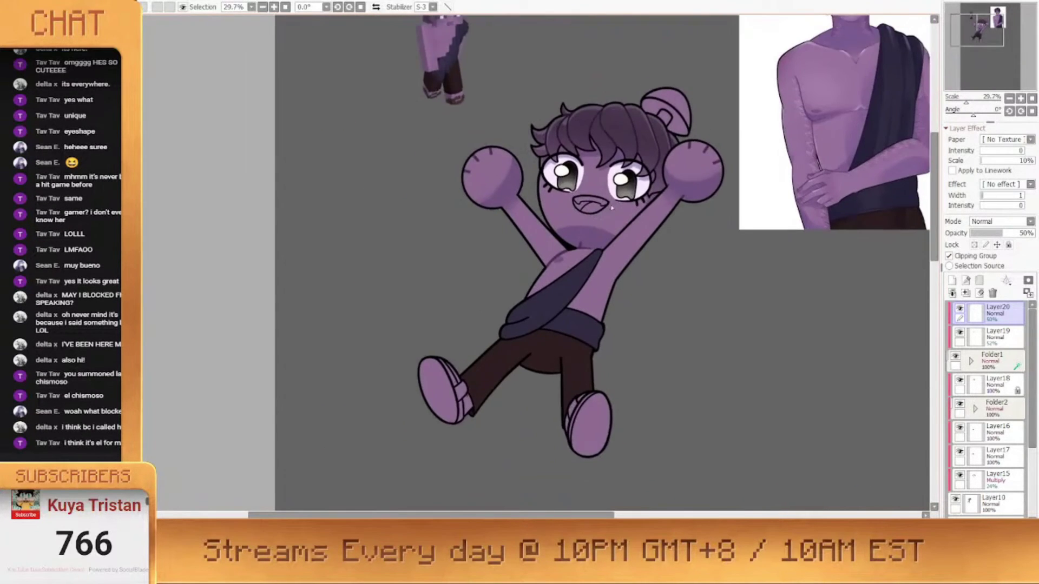
Add a clipped layer directly above the line-art folder at 71% opacity and tint the bang lines over the eyes dark purple
scroll(585, 249, up, 5)
click(997, 361)
click(953, 280)
scroll(497, 203, up, 1)
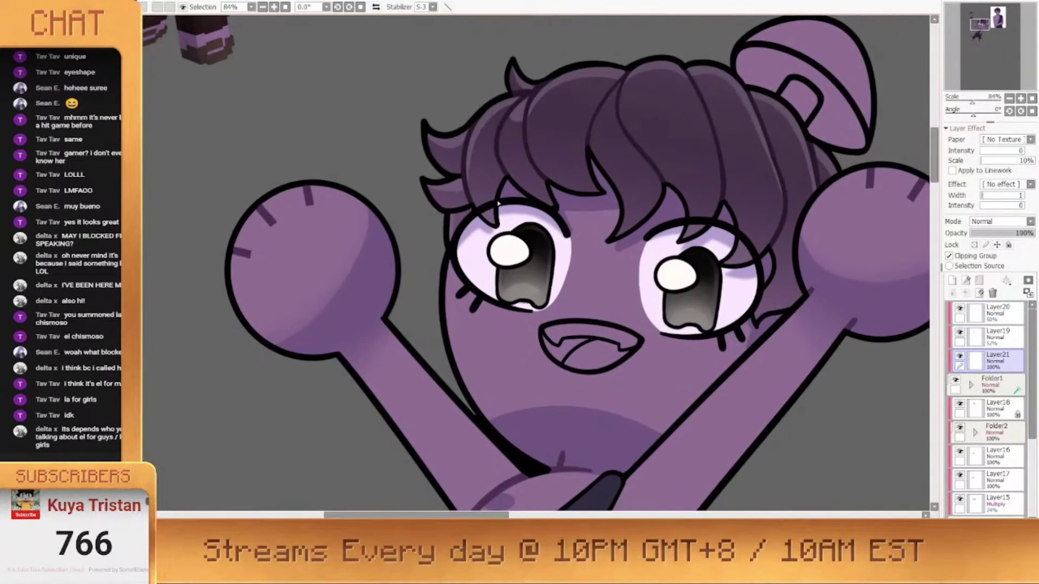
click(1015, 233)
drag(697, 215, 696, 204)
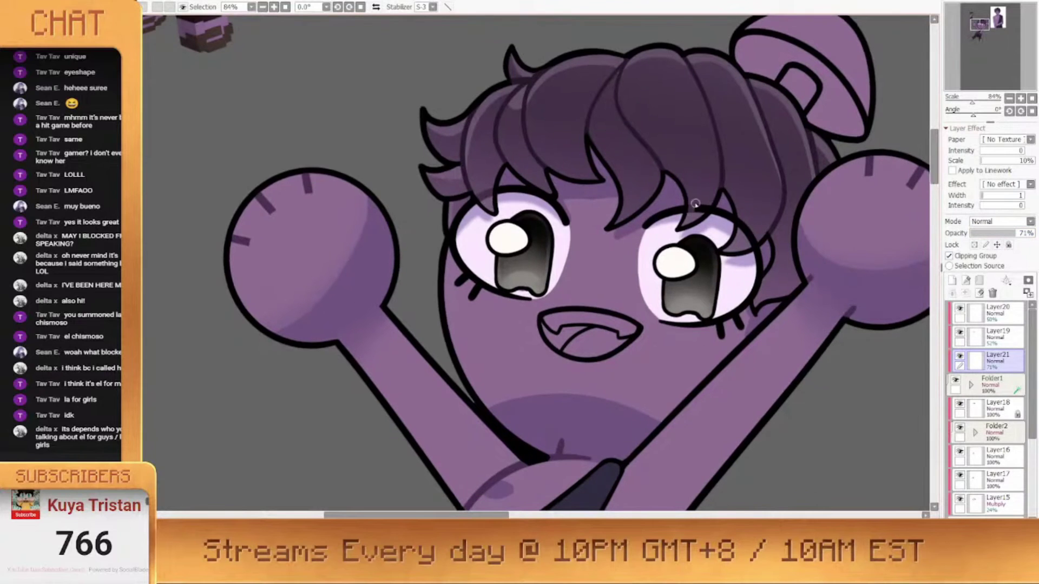
scroll(542, 263, up, 3)
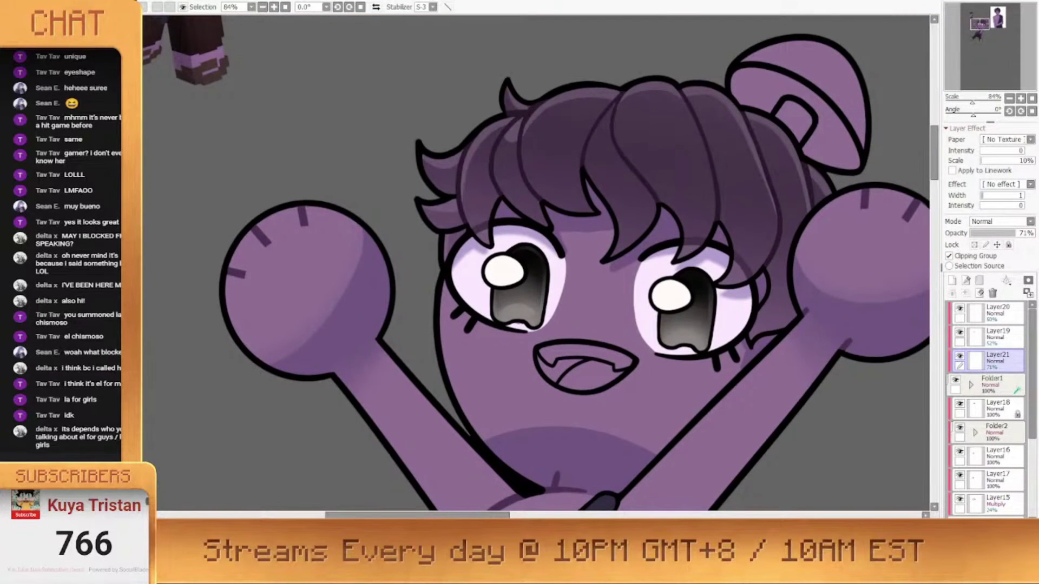
scroll(352, 108, down, 2)
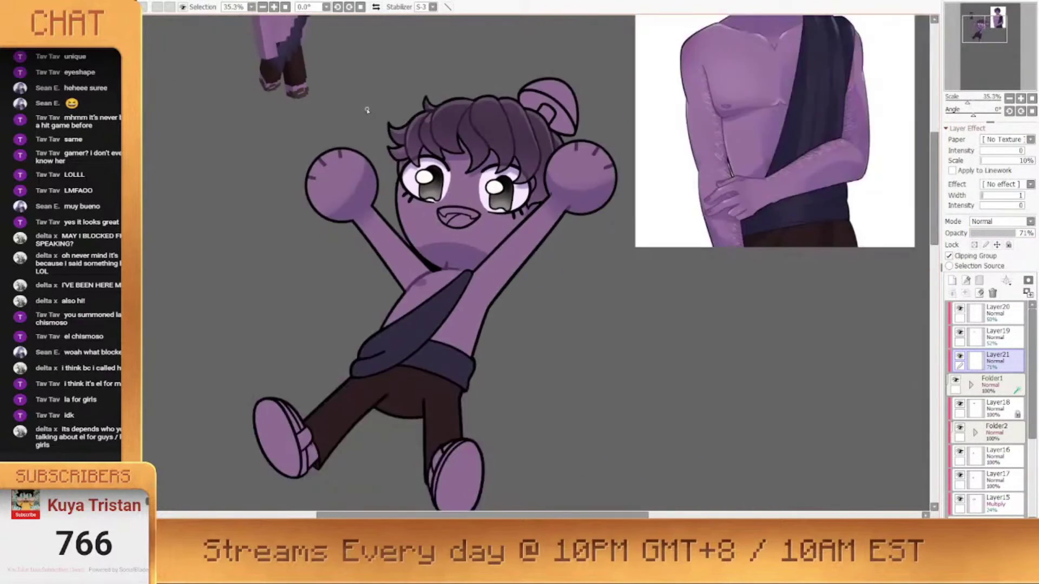
Tint the inner fold lines of the sash and trousers on the 71% clipped layer
scroll(403, 131, down, 5)
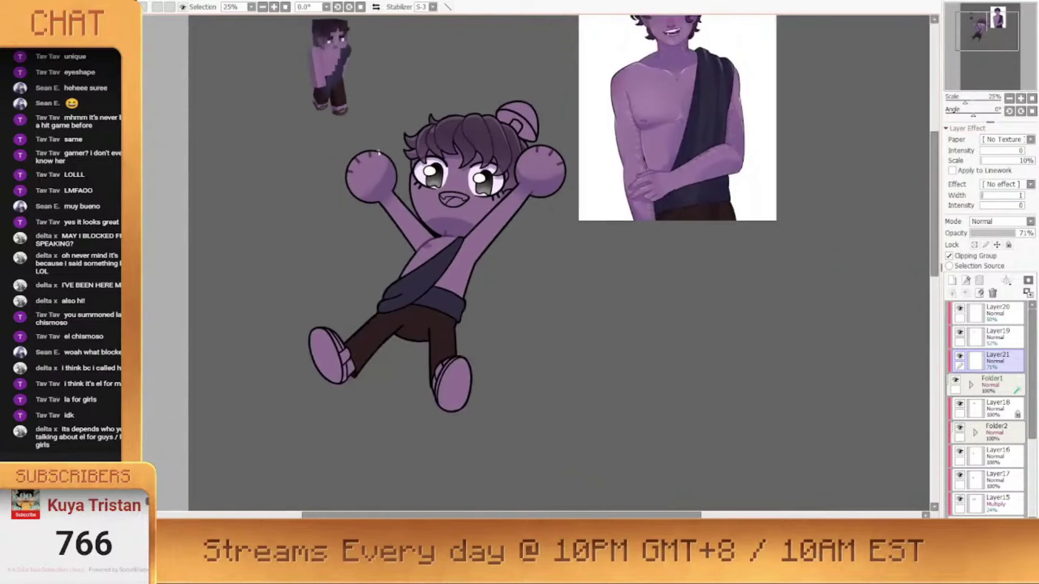
scroll(314, 333, up, 4)
drag(596, 248, 573, 288)
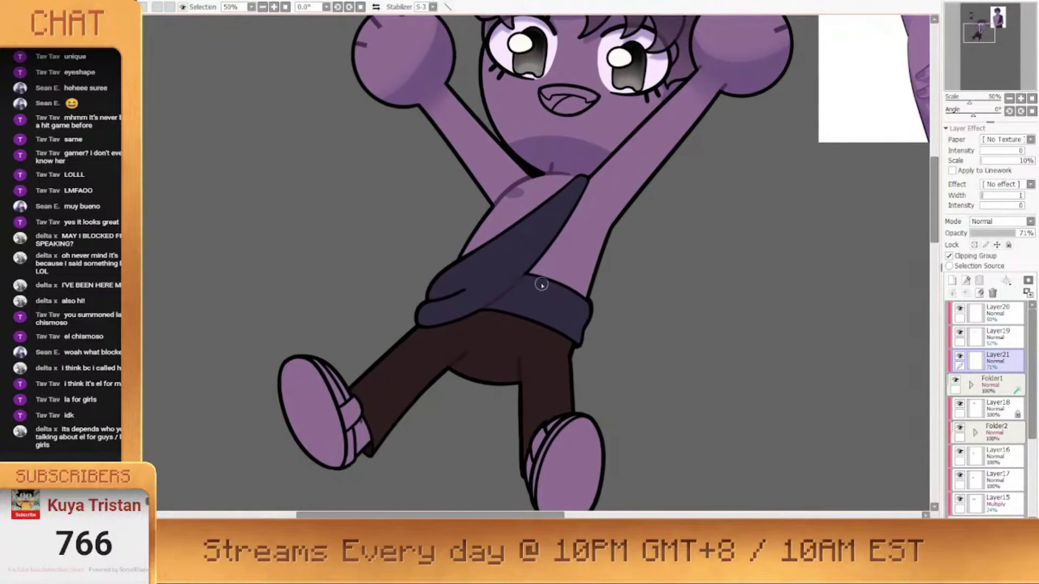
scroll(476, 254, down, 2)
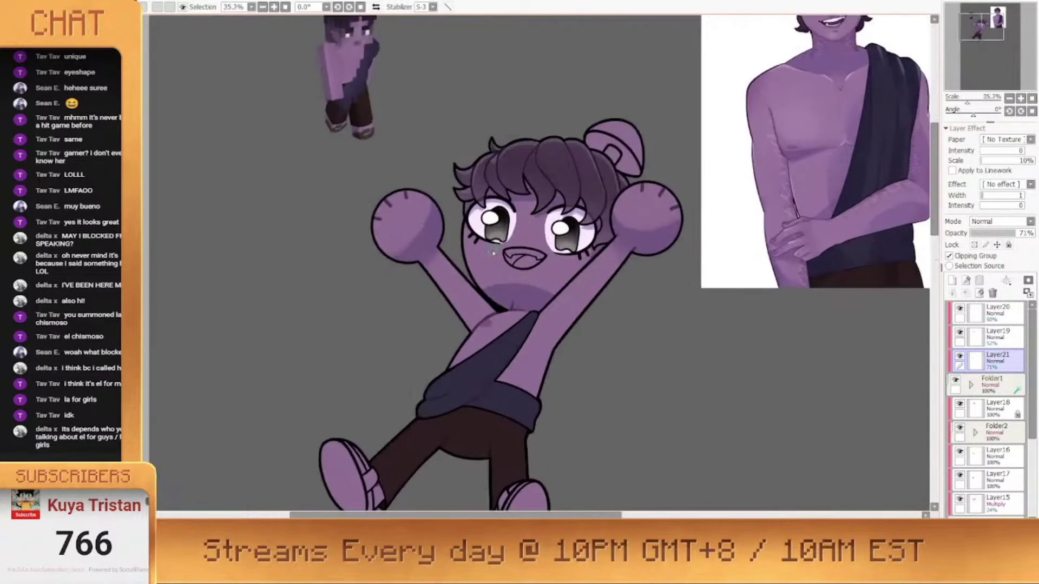
scroll(493, 253, down, 3)
scroll(491, 253, up, 4)
Add a new layer clipped to the line-art folder and tint the lower eyelashes dark red
click(978, 387)
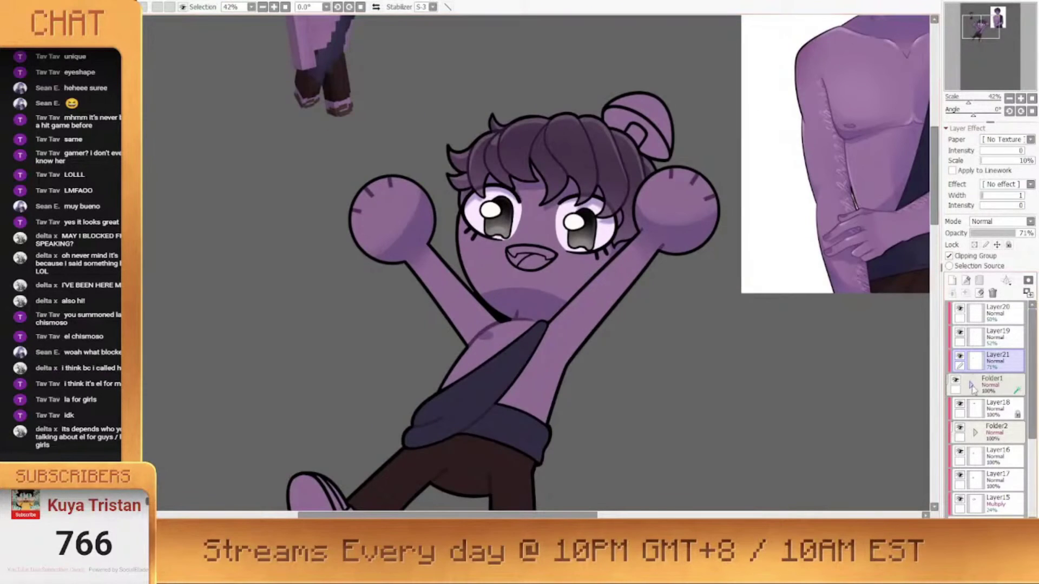
click(952, 280)
scroll(497, 200, up, 3)
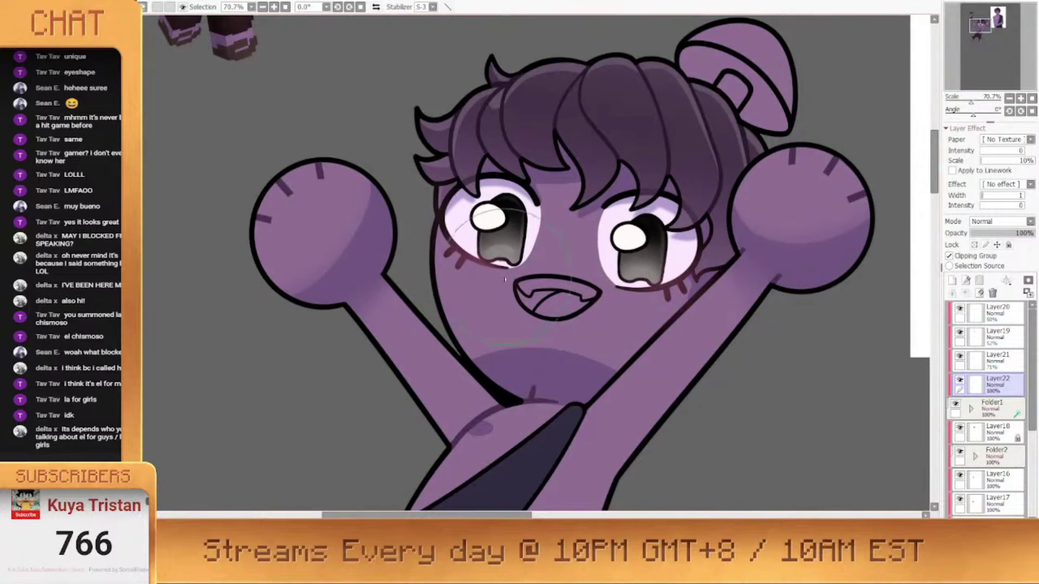
scroll(479, 229, down, 5)
Add a clipped layer beneath the line-art folder and paint a soft reddish blush on the cheeks
key(ctrl+shift+n)
click(972, 258)
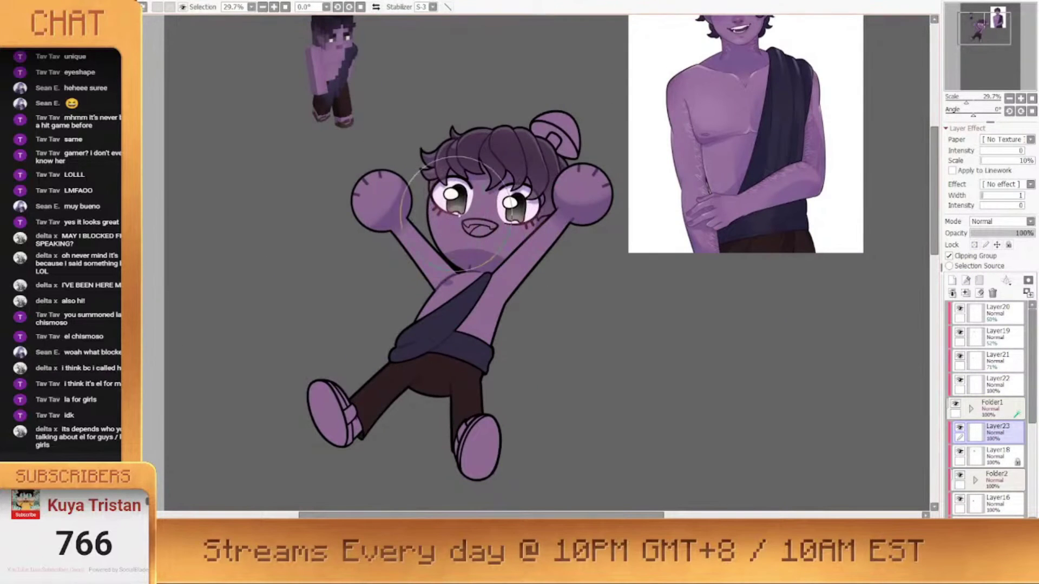
scroll(454, 187, up, 1)
scroll(453, 187, down, 4)
scroll(476, 211, up, 1)
scroll(485, 217, down, 1)
scroll(462, 193, up, 6)
scroll(990, 346, down, 2)
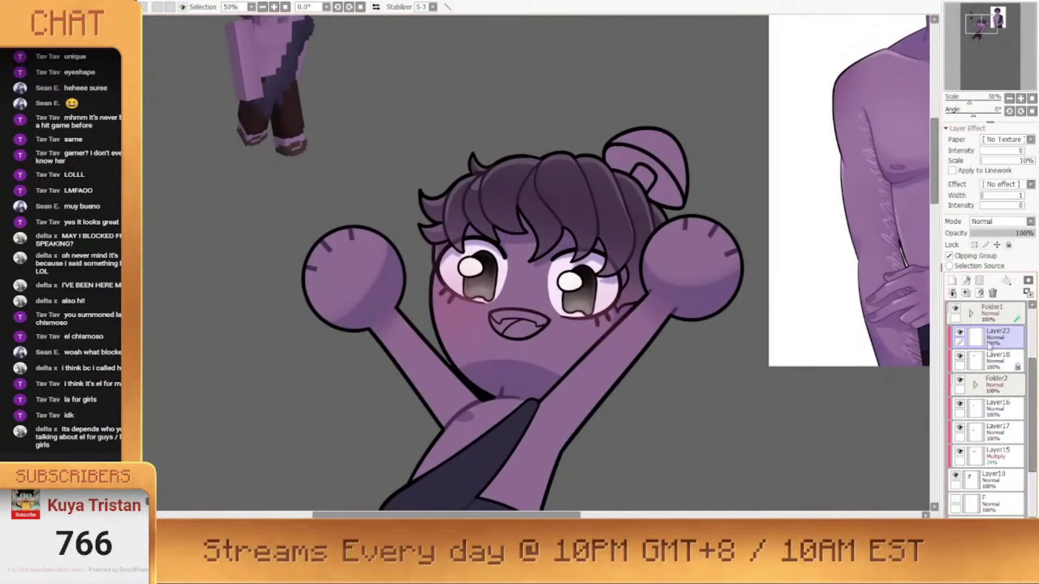
Add a clipped layer below the blush layer and colour the mouth with white teeth and a dark red interior
click(992, 363)
key(ctrl+shift+n)
drag(819, 59, 557, 128)
drag(423, 405, 794, 254)
scroll(793, 254, up, 3)
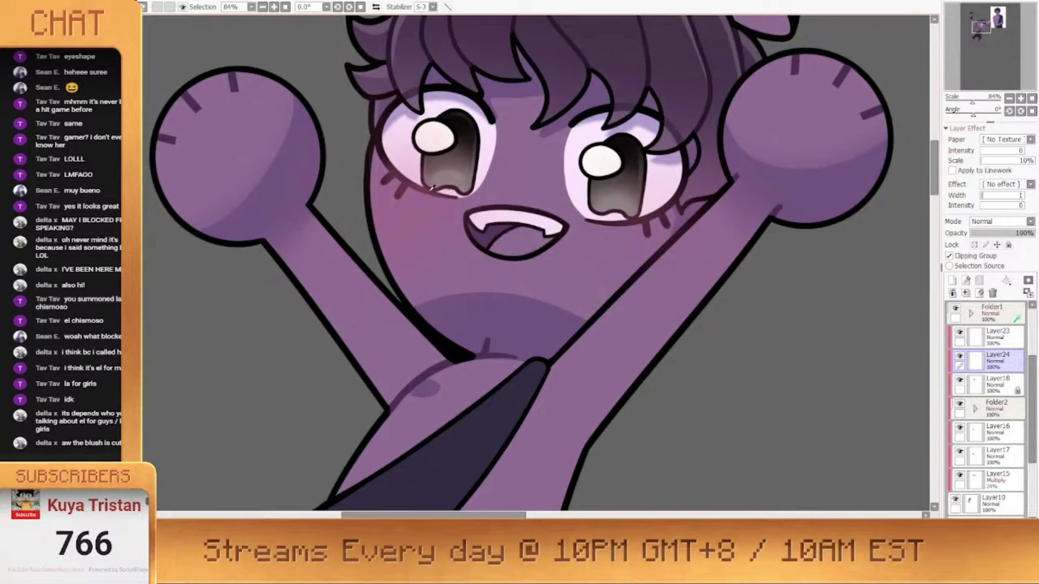
scroll(491, 306, down, 6)
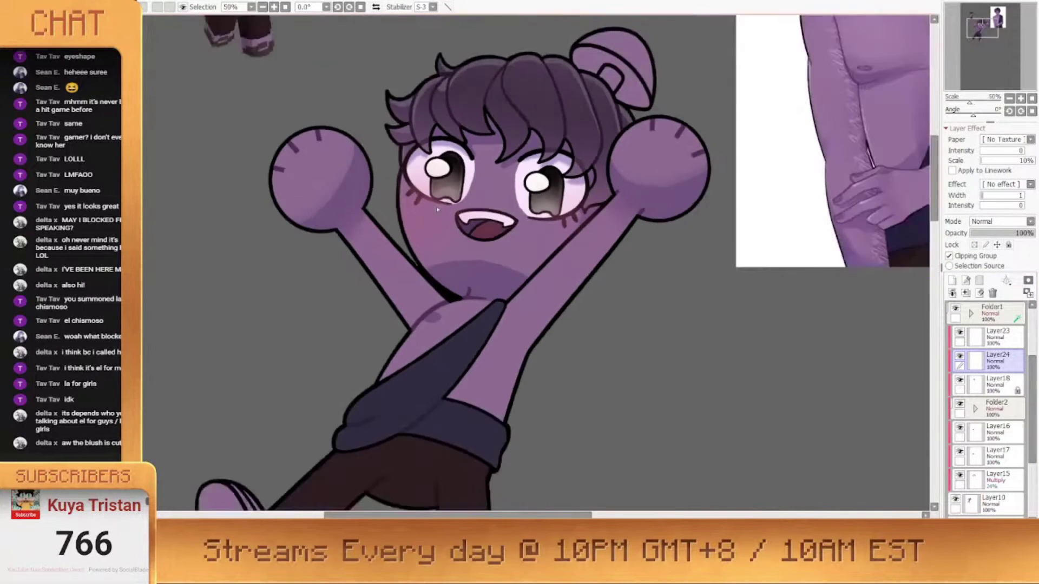
scroll(491, 306, up, 3)
scroll(492, 306, up, 2)
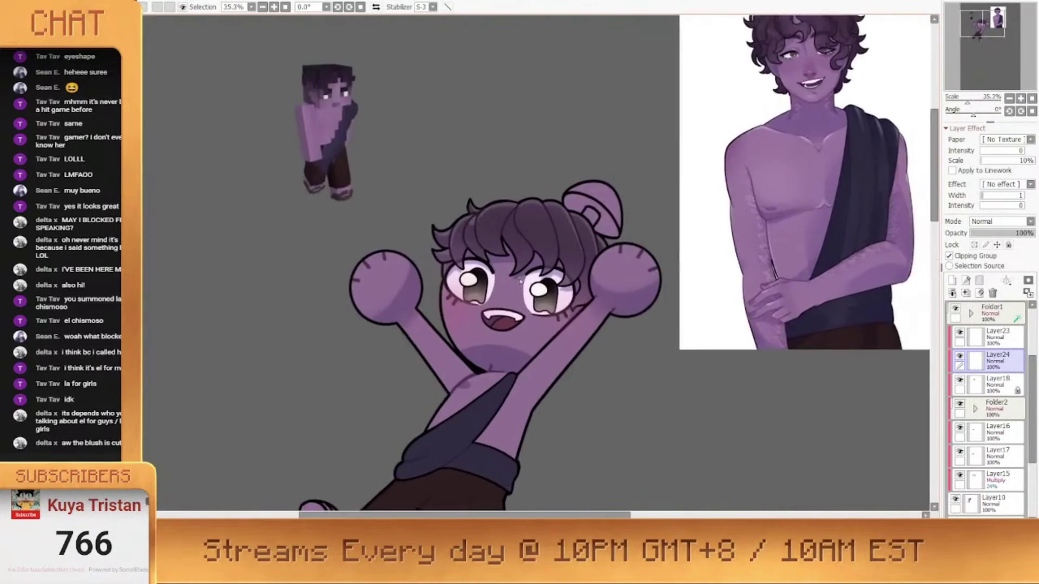
scroll(519, 292, down, 3)
scroll(558, 273, up, 2)
scroll(558, 274, down, 2)
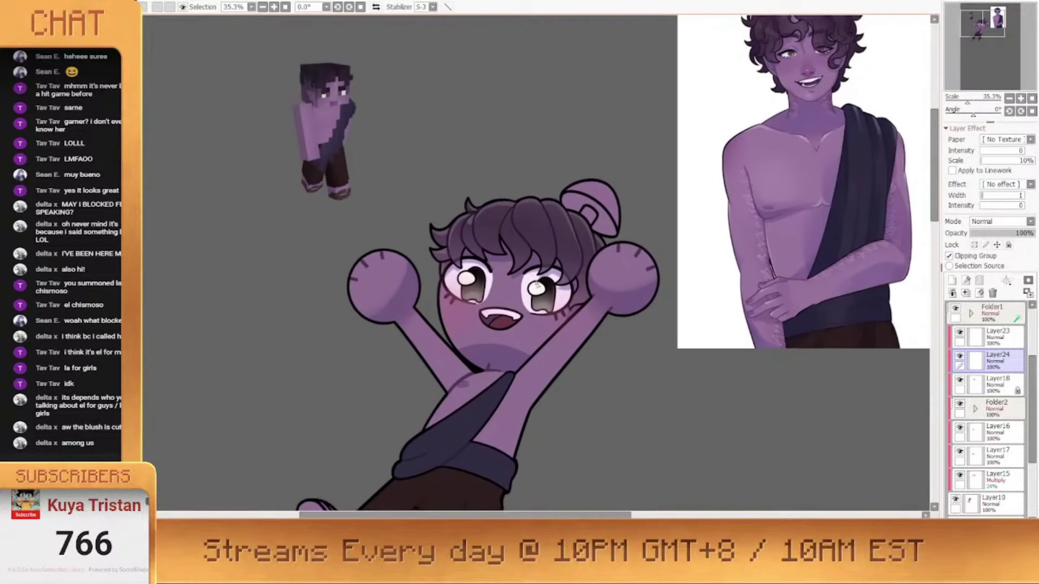
scroll(597, 248, down, 2)
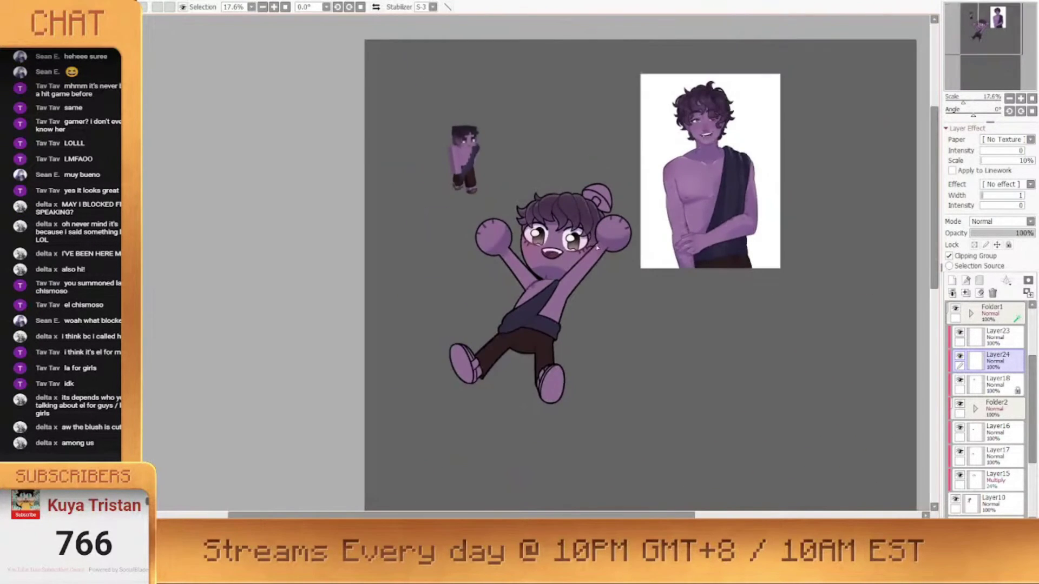
Add a clipped layer above the mouth colour layer and fill the underside of the mushroom on the head with pink
scroll(597, 248, up, 4)
click(953, 280)
scroll(563, 248, up, 2)
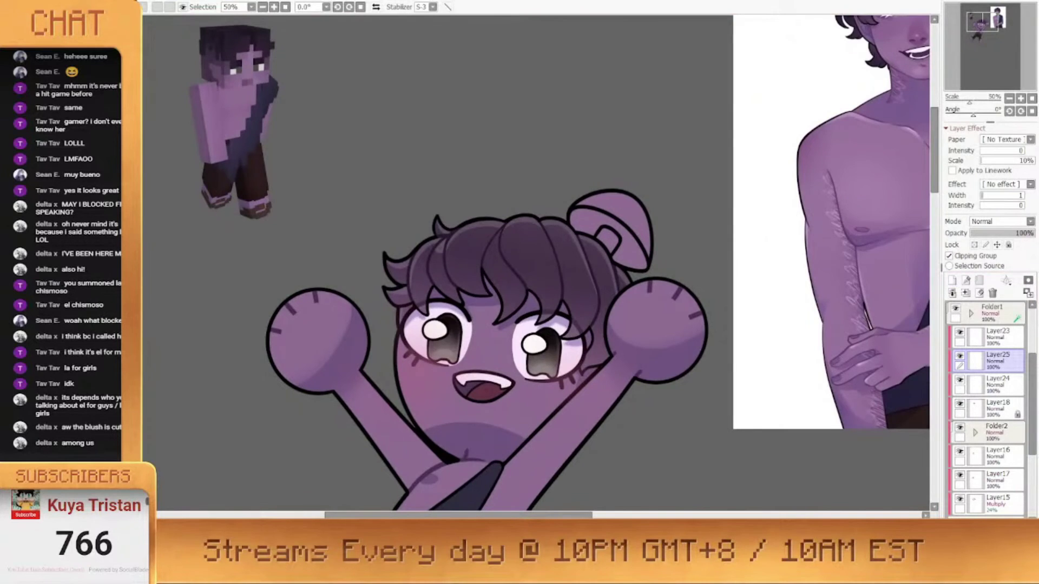
scroll(611, 238, up, 1)
click(628, 247)
key(ctrl+z)
scroll(600, 232, down, 1)
scroll(609, 233, up, 1)
click(628, 246)
scroll(600, 221, down, 2)
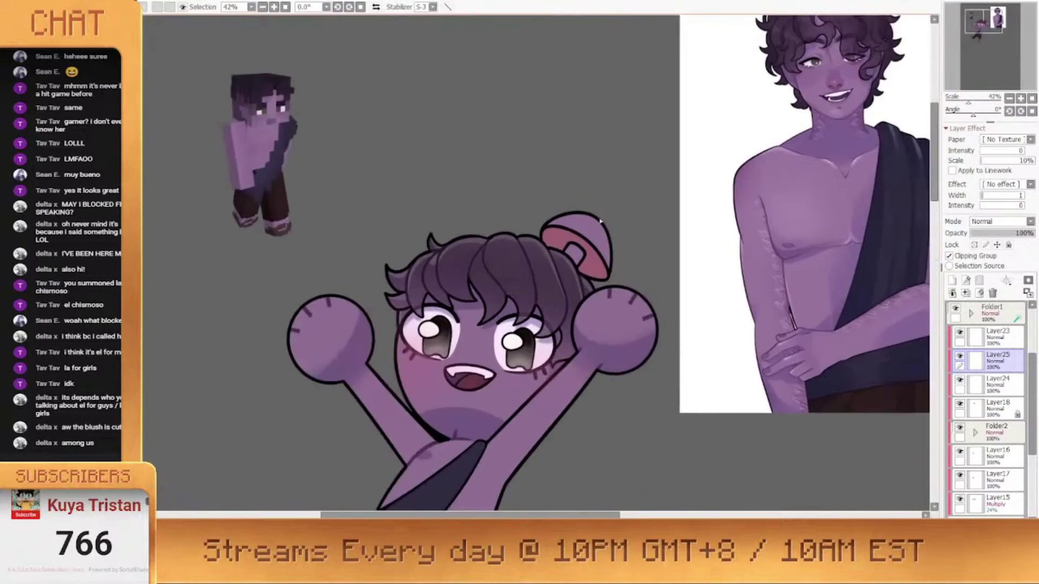
Lock the transparency of the mushroom underside's layer, paint darker radiating gill lines on it and adjust its hue to a soft pink
scroll(599, 221, up, 1)
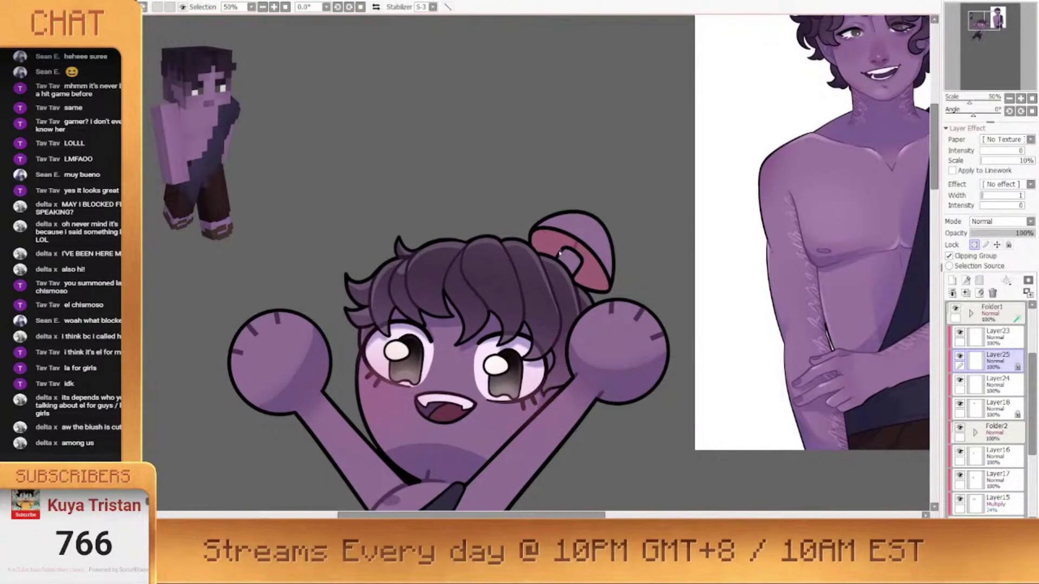
drag(576, 270, 560, 272)
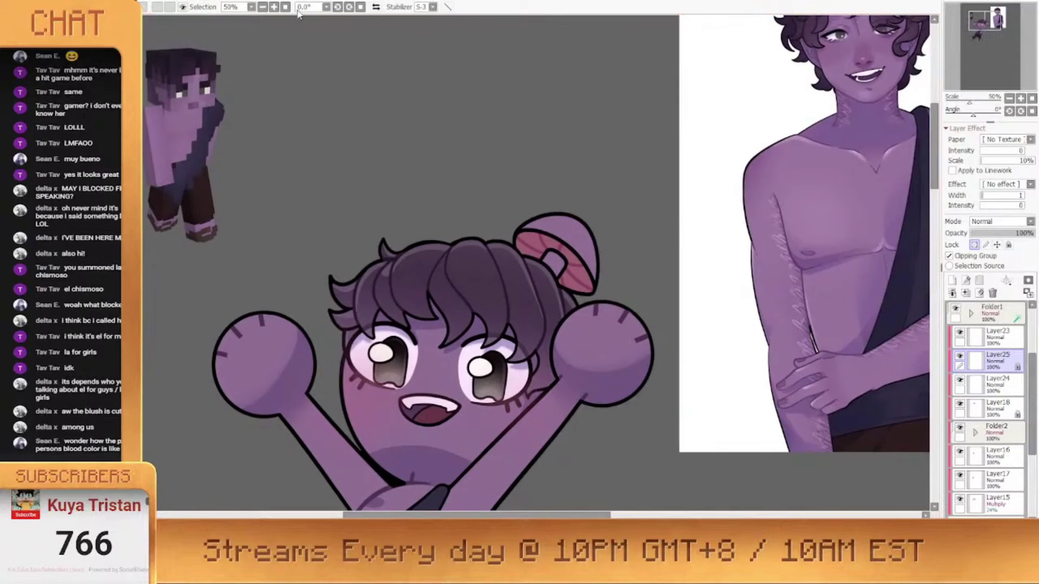
click(323, 81)
scroll(372, 92, down, 5)
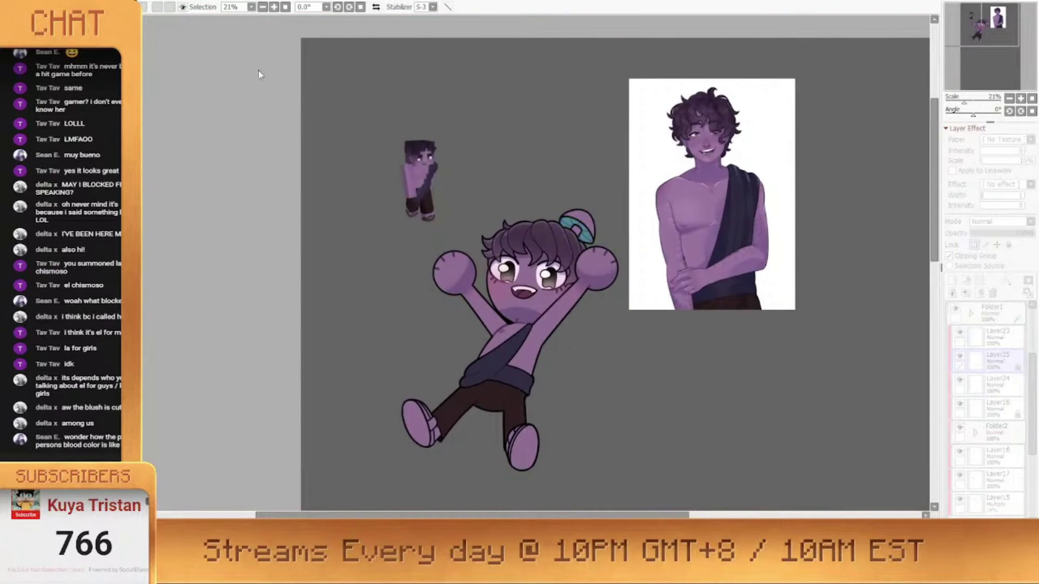
scroll(259, 74, up, 2)
click(418, 145)
scroll(526, 148, down, 3)
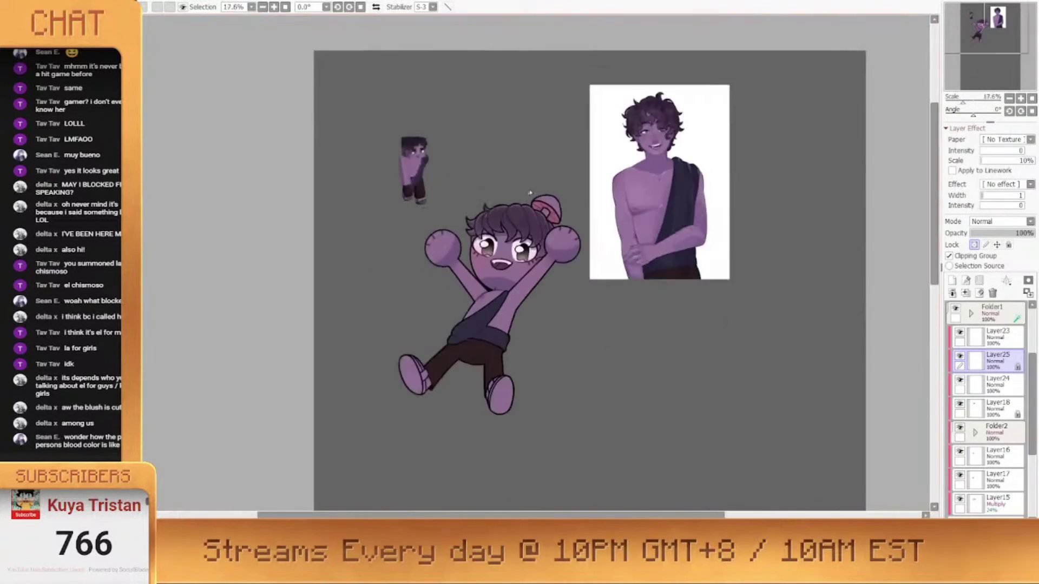
scroll(542, 204, up, 10)
Add a clipped layer above the mushroom underside's colour and paint the stem a lighter pink
click(952, 280)
scroll(577, 296, down, 8)
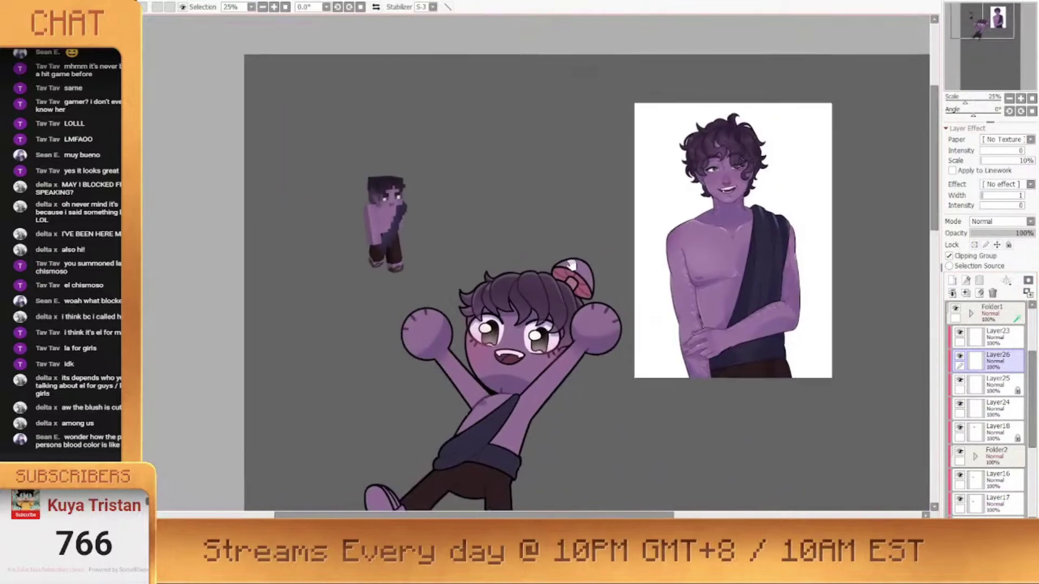
scroll(573, 263, up, 4)
scroll(532, 243, down, 2)
scroll(547, 217, up, 2)
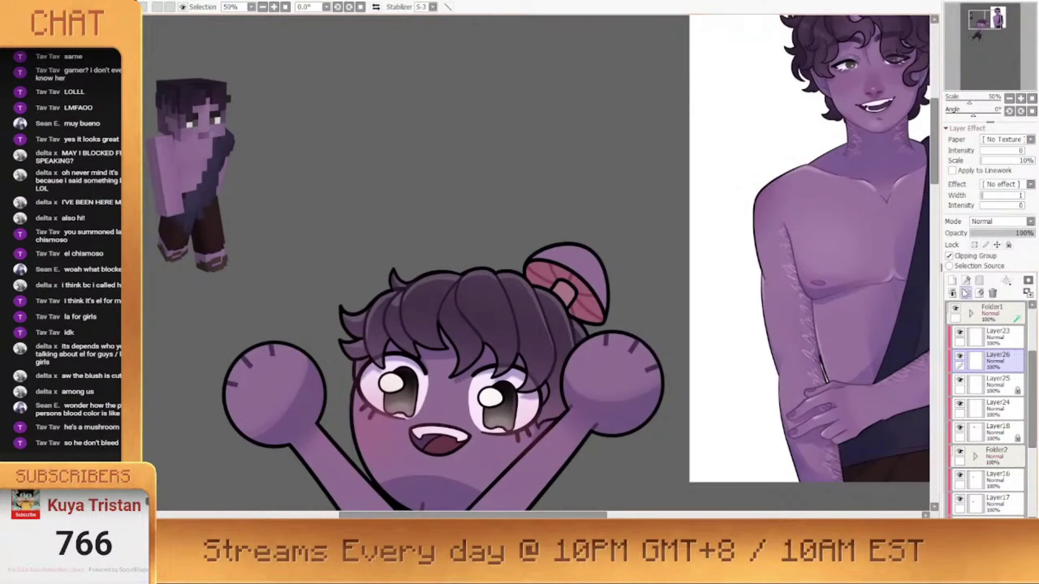
Add two clipped layers, fill the mushroom cap with dark navy on one and paint round pink spots on the other
click(952, 281)
scroll(574, 228, up, 3)
click(589, 255)
click(951, 281)
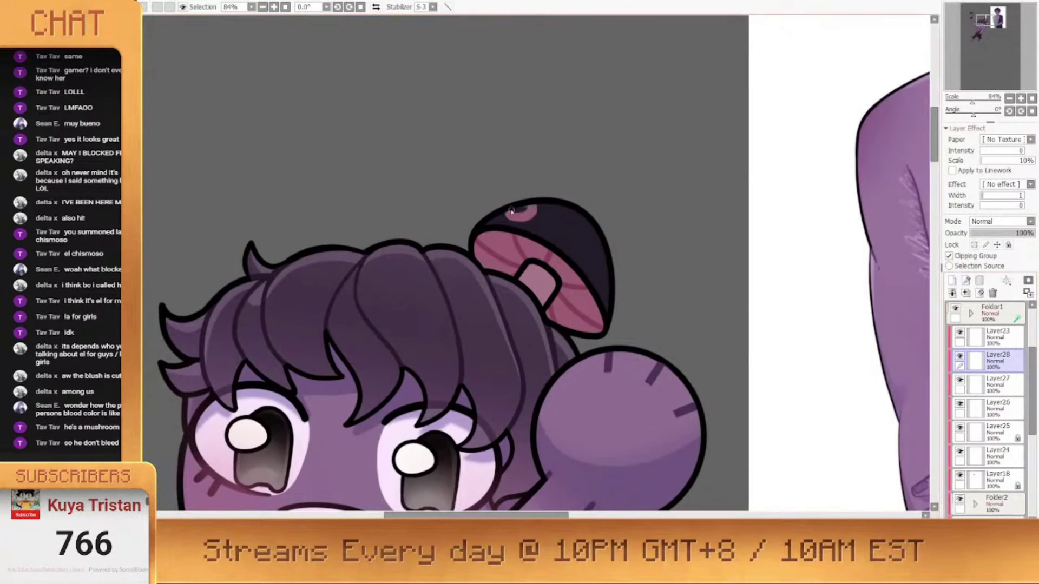
drag(552, 213, 546, 215)
mouse_move(591, 272)
mouse_down()
mouse_move(598, 263)
mouse_move(580, 265)
mouse_up()
drag(591, 217, 591, 230)
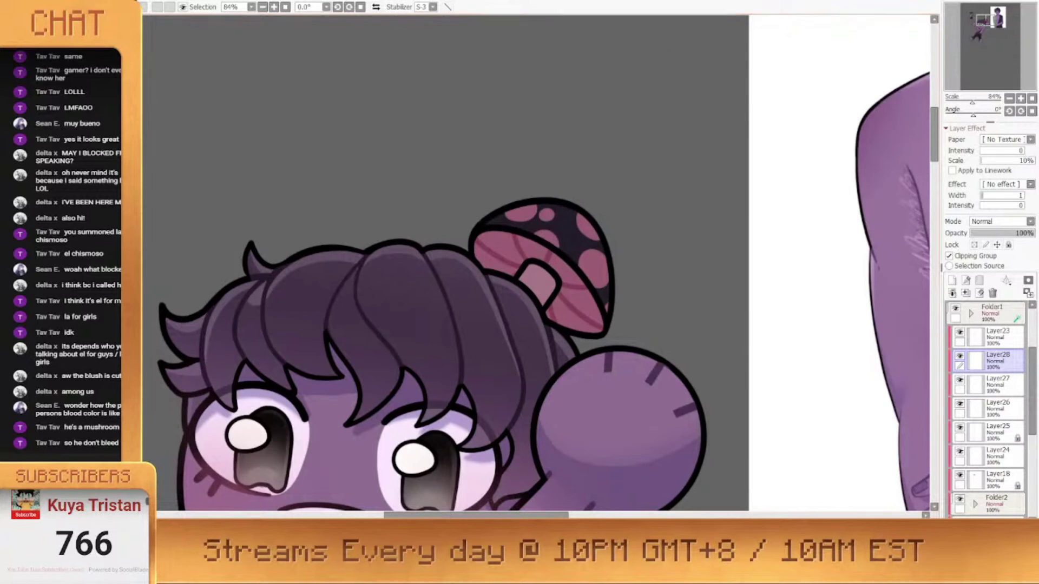
Shift the hue of the mushroom cap's spots to purple and merge the stem layer into the underside layer
scroll(579, 152, down, 6)
scroll(591, 141, up, 4)
scroll(427, 109, down, 2)
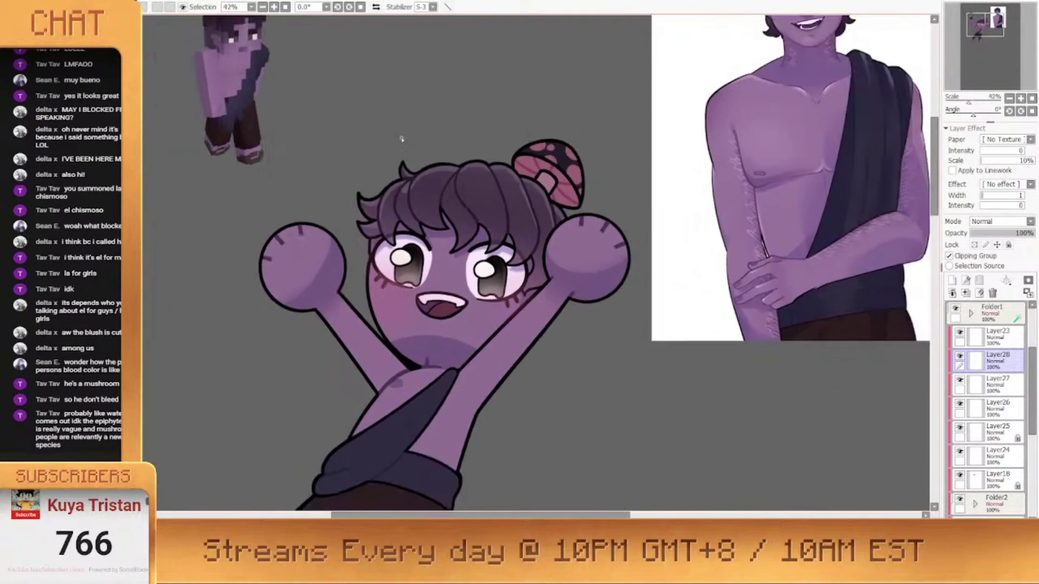
key(ctrl+u)
scroll(339, 77, down, 1)
drag(339, 76, 352, 76)
scroll(353, 77, up, 2)
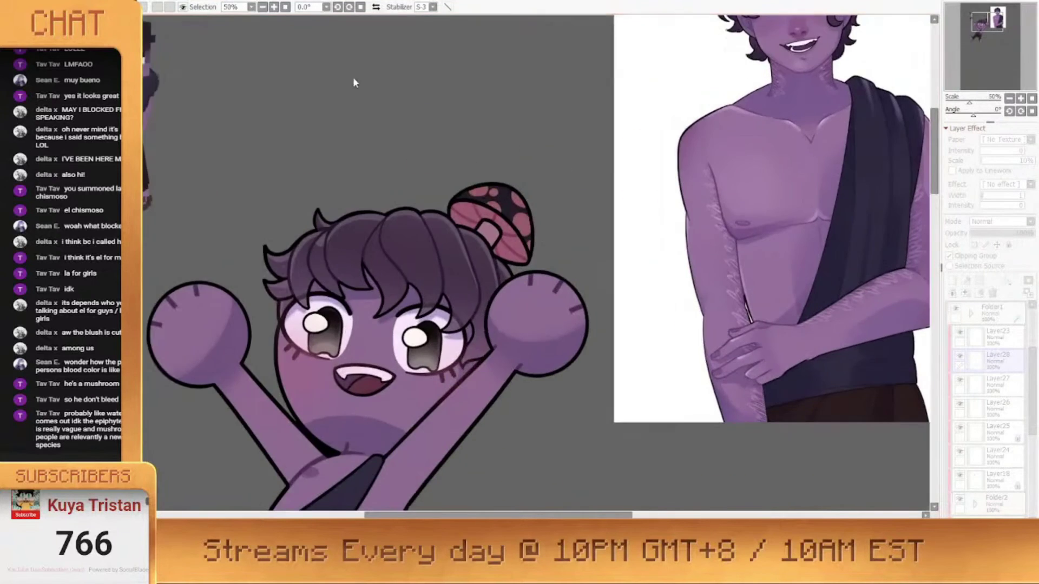
scroll(608, 201, down, 6)
scroll(609, 201, up, 2)
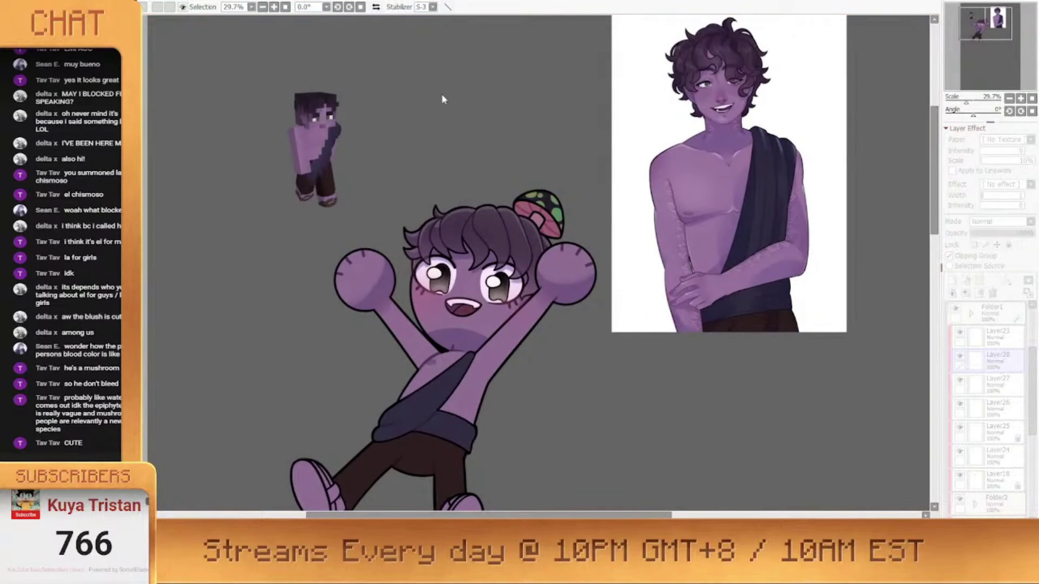
scroll(300, 86, up, 1)
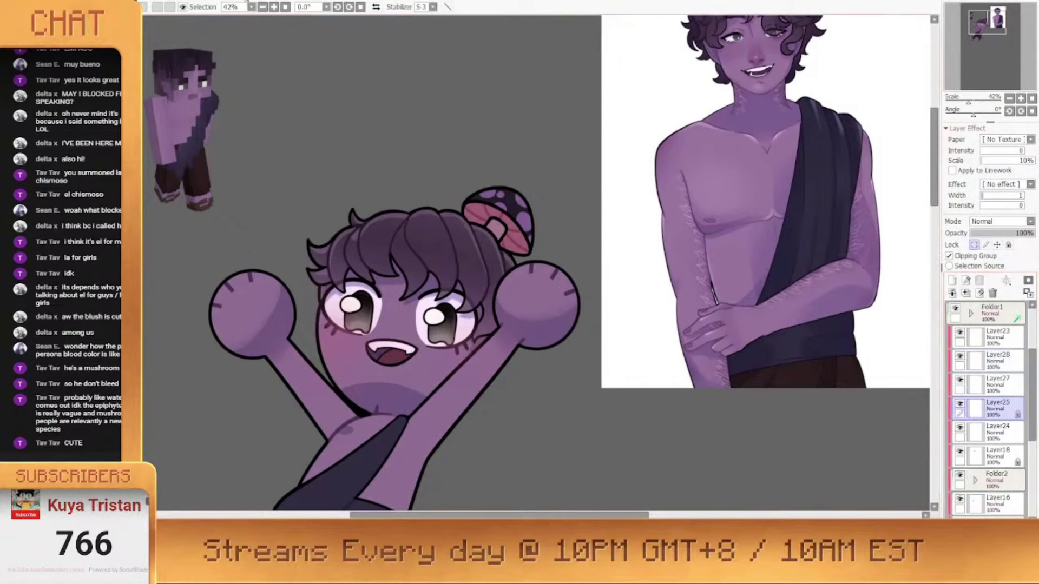
Add a clipped layer at 51% opacity above the line-art folder and tint the outline of the mushroom's stem
scroll(332, 86, down, 6)
scroll(351, 124, up, 4)
scroll(389, 179, down, 2)
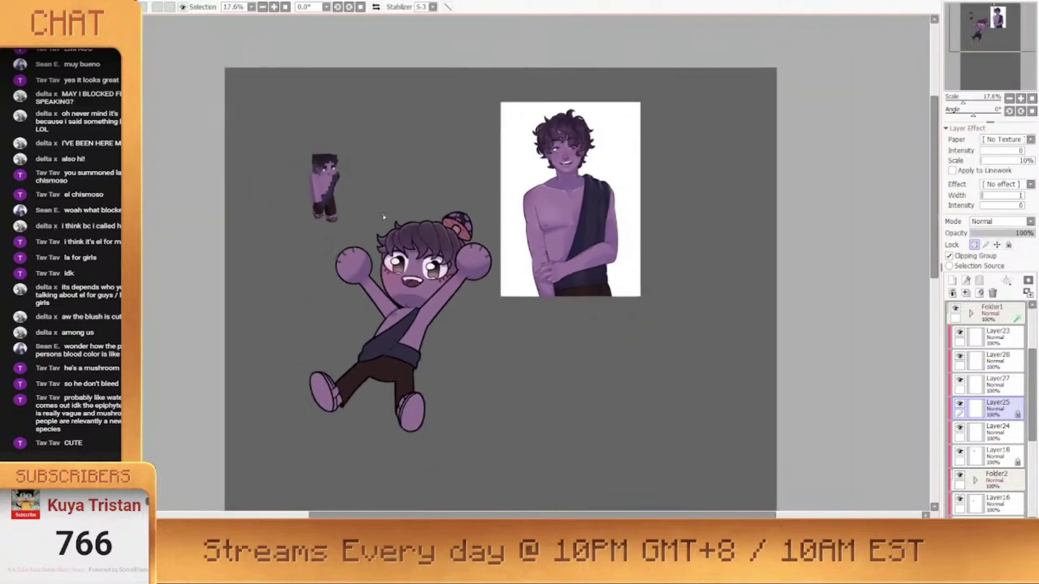
scroll(417, 214, up, 2)
scroll(418, 214, up, 6)
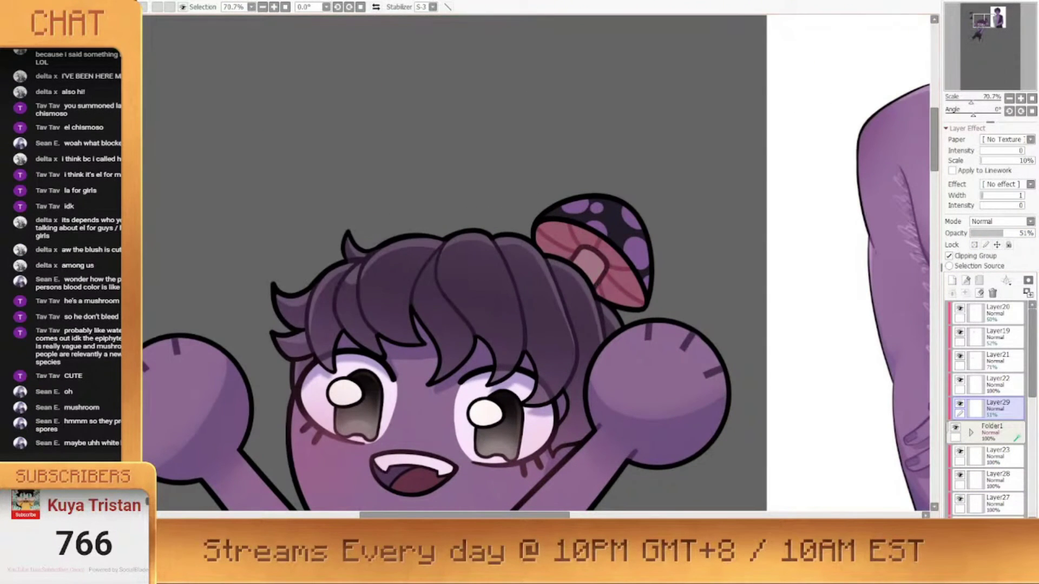
scroll(563, 193, down, 3)
scroll(557, 195, up, 1)
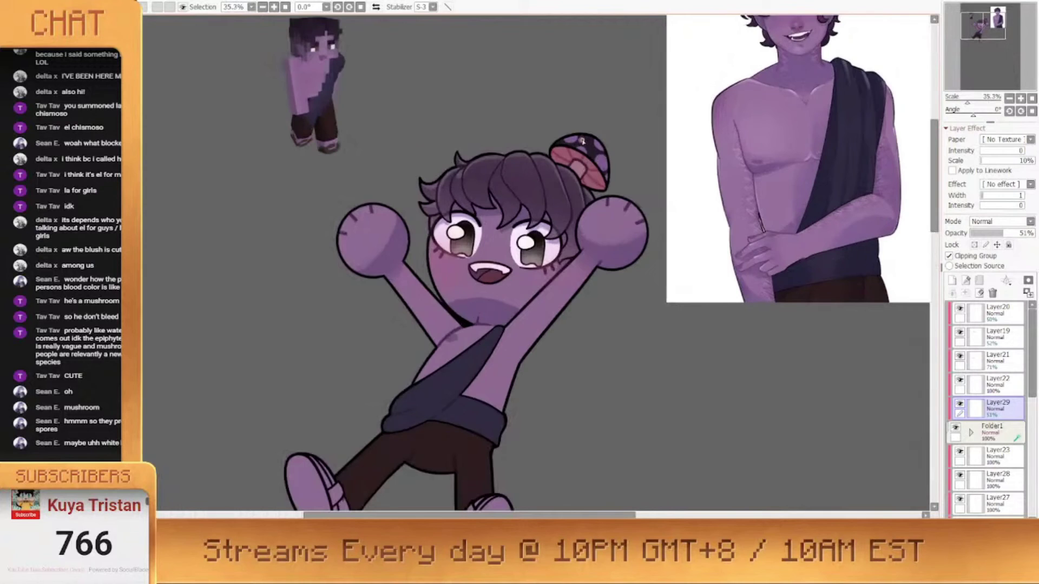
scroll(539, 316, down, 1)
scroll(589, 271, down, 4)
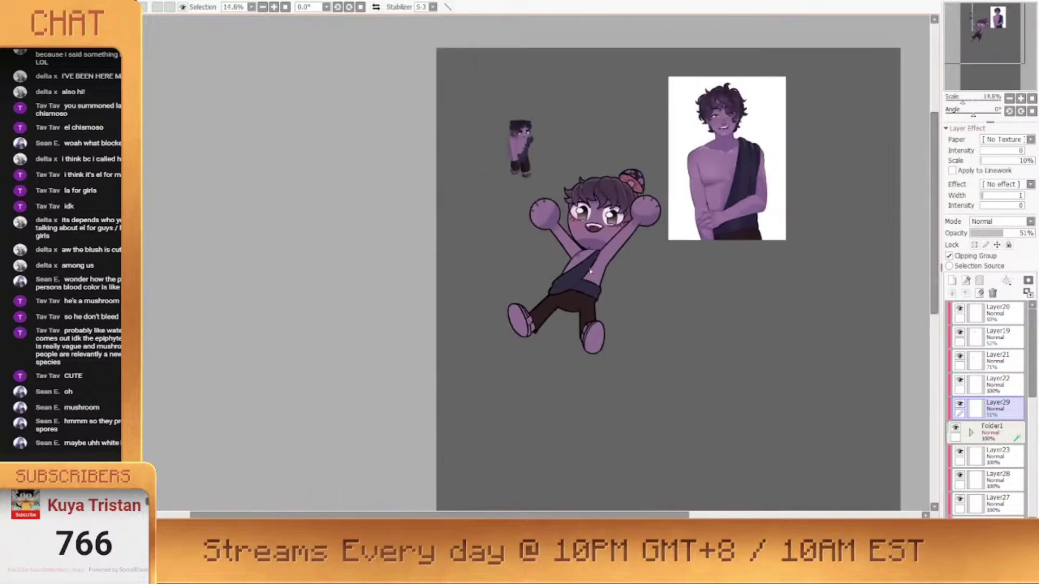
scroll(589, 268, up, 6)
scroll(598, 265, down, 2)
scroll(663, 157, down, 1)
scroll(662, 155, down, 2)
scroll(610, 227, up, 4)
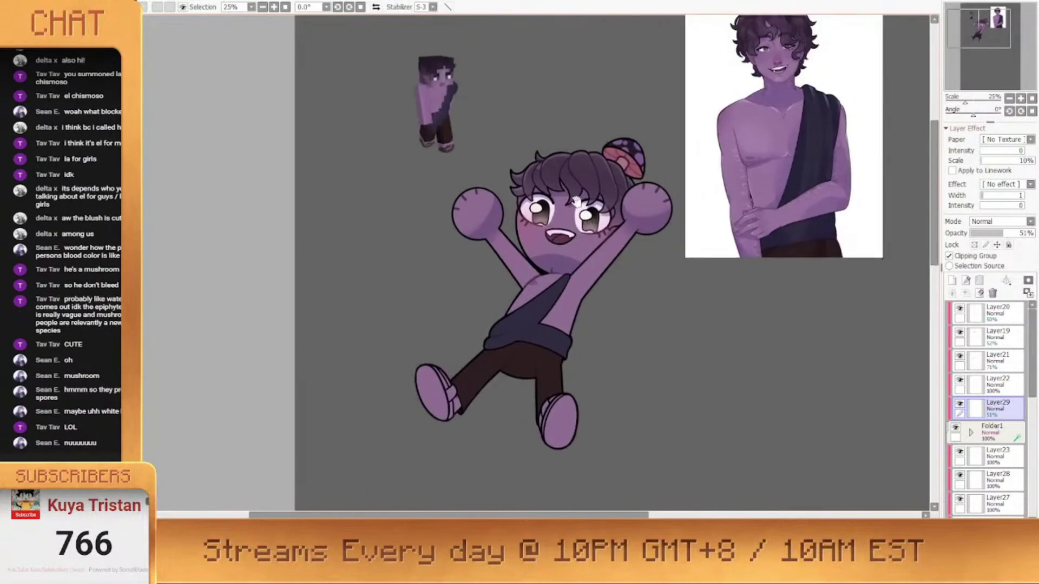
Add a clipped layer beneath the line-art folder and fill both sandal soles with brown and their side edges with darker brown
click(997, 480)
click(952, 280)
scroll(610, 227, up, 1)
drag(506, 503, 433, 233)
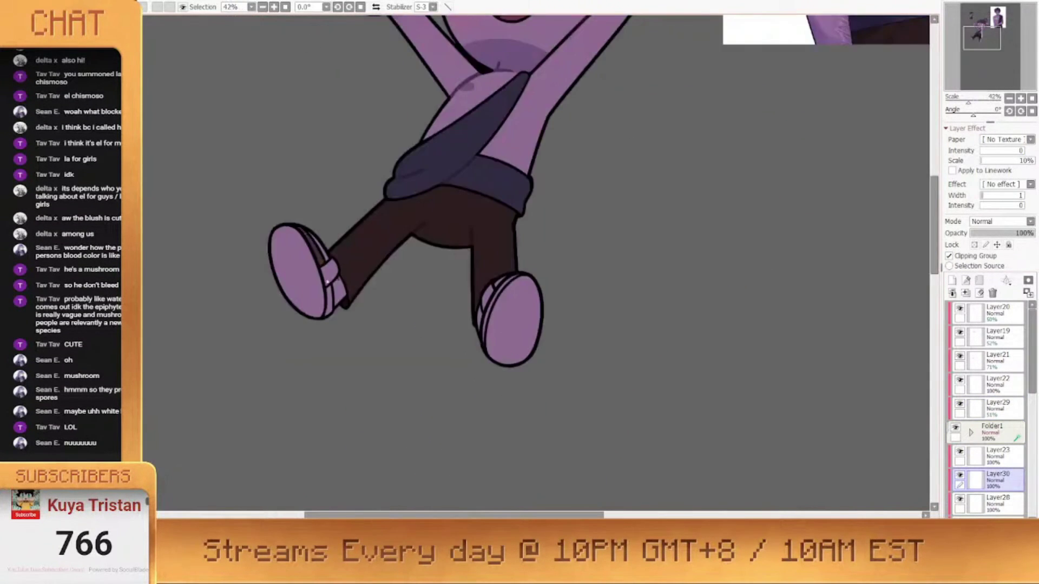
scroll(444, 278, up, 3)
click(198, 271)
click(560, 352)
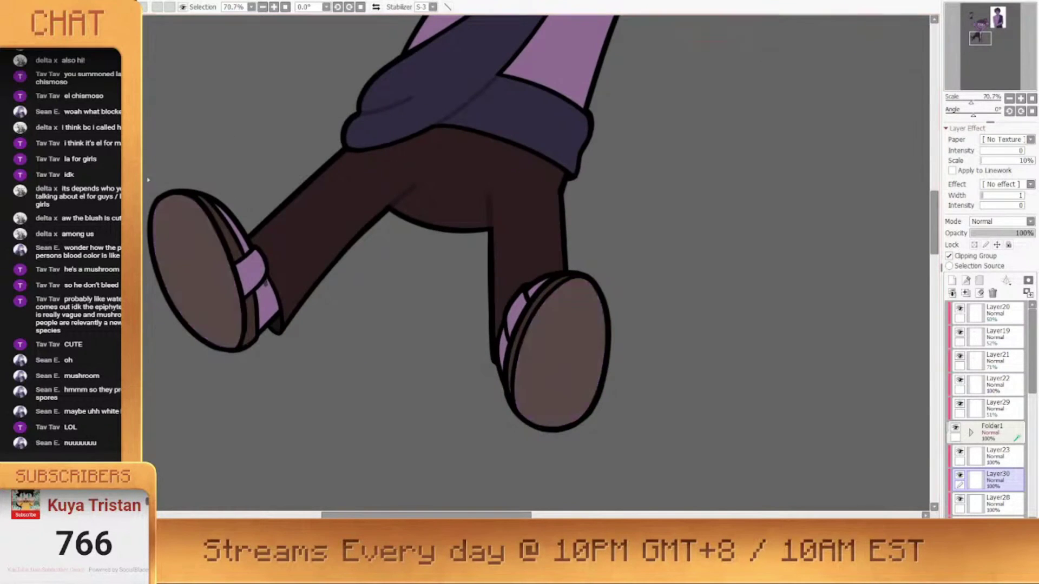
Colour the straps of both sandals dark grey-brown
scroll(536, 379, down, 6)
scroll(509, 379, up, 6)
click(301, 306)
scroll(541, 325, down, 4)
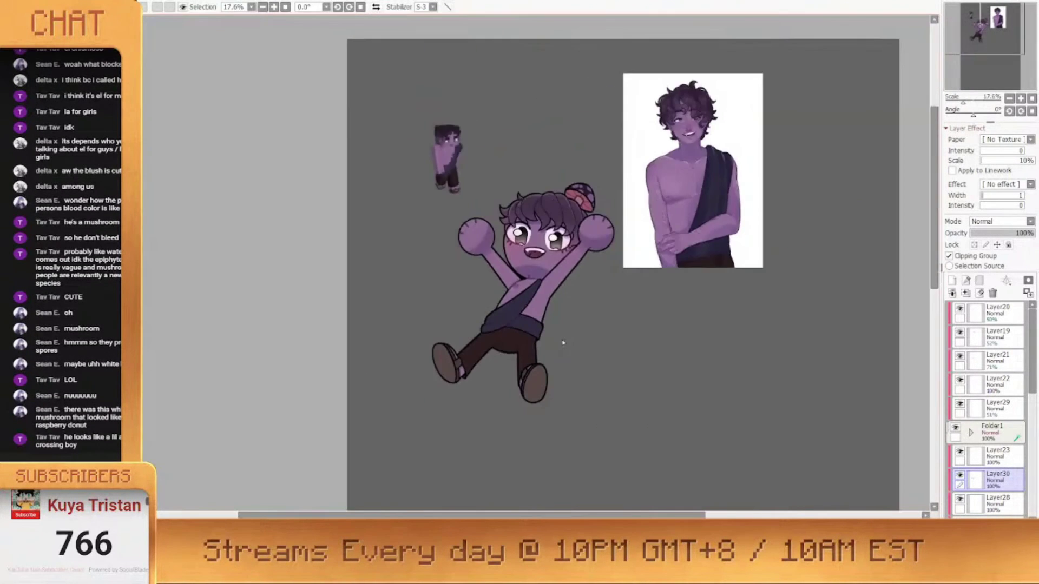
scroll(557, 348, up, 5)
mouse_move(675, 420)
mouse_down()
mouse_move(835, 410)
mouse_move(752, 384)
mouse_up()
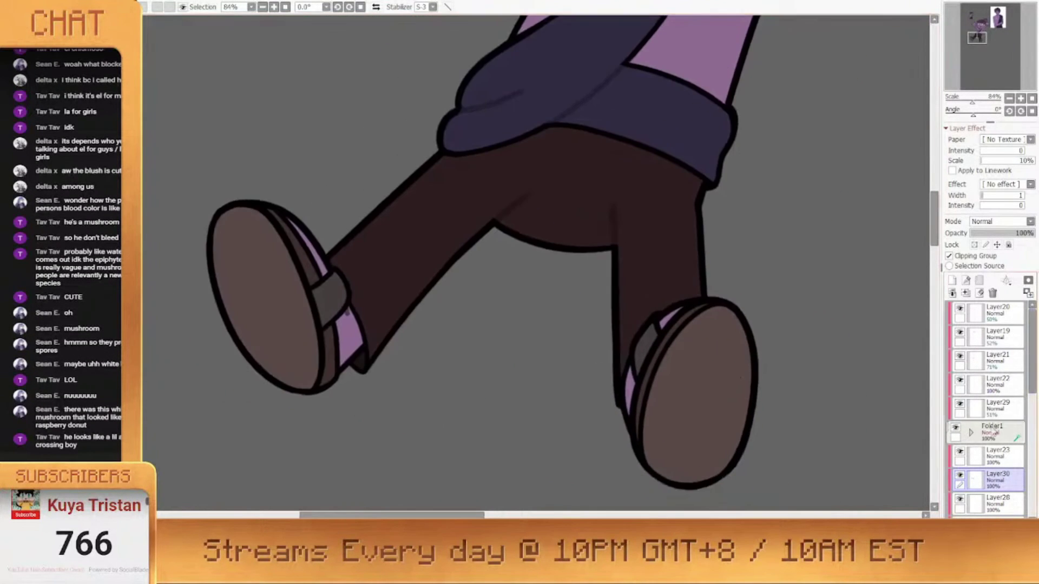
Add a clipped layer at 42% opacity above the line-art folder and tint the inner edge lines of both soles brown
click(995, 433)
click(953, 281)
click(997, 233)
drag(664, 332, 646, 371)
mouse_move(702, 306)
mouse_down()
mouse_move(644, 401)
mouse_move(637, 361)
mouse_move(636, 424)
mouse_up()
mouse_move(257, 212)
mouse_down()
mouse_move(333, 299)
mouse_move(317, 378)
mouse_up()
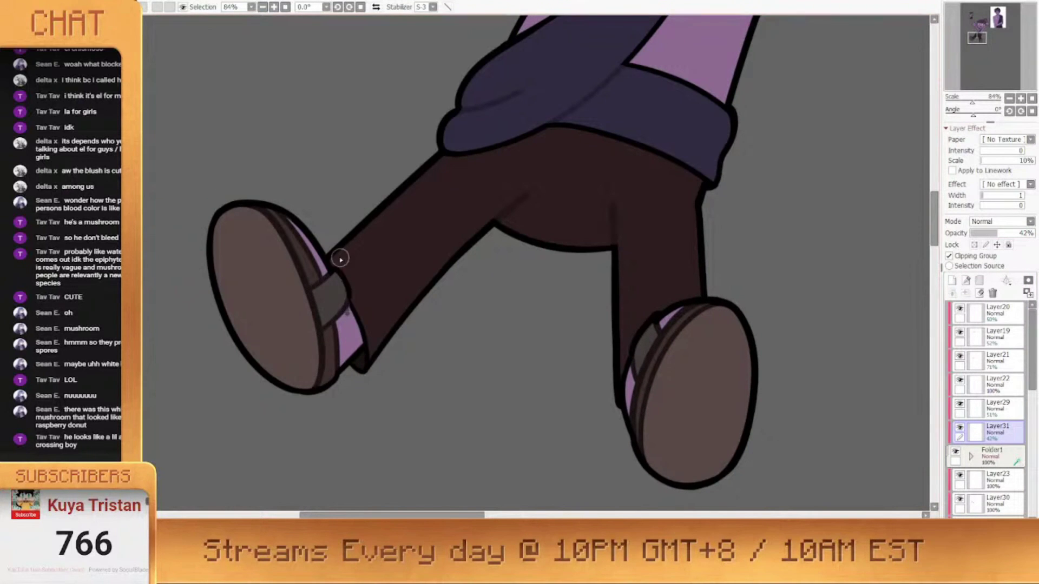
scroll(536, 214, down, 3)
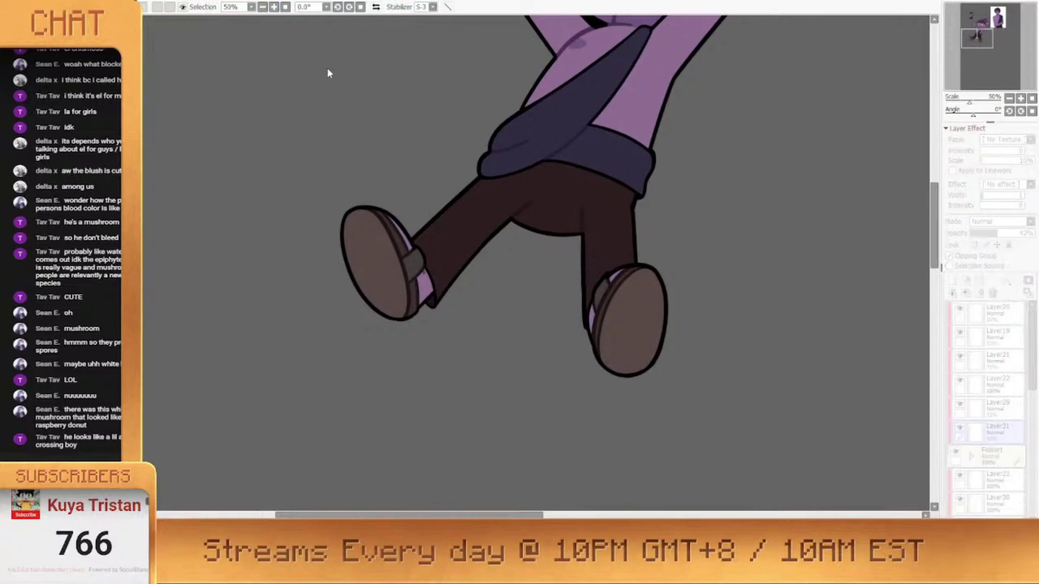
scroll(594, 353, up, 4)
scroll(432, 132, down, 2)
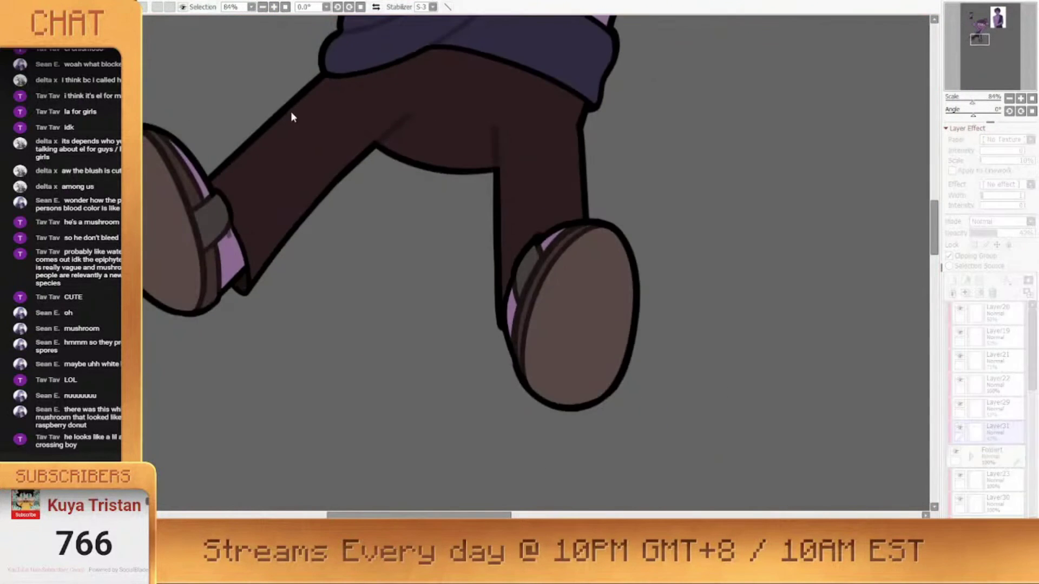
scroll(340, 76, down, 9)
scroll(996, 480, down, 1)
Add a clipped layer above the sandal colour and draw curved dark tread lines across both soles
click(997, 481)
click(952, 280)
scroll(644, 335, up, 5)
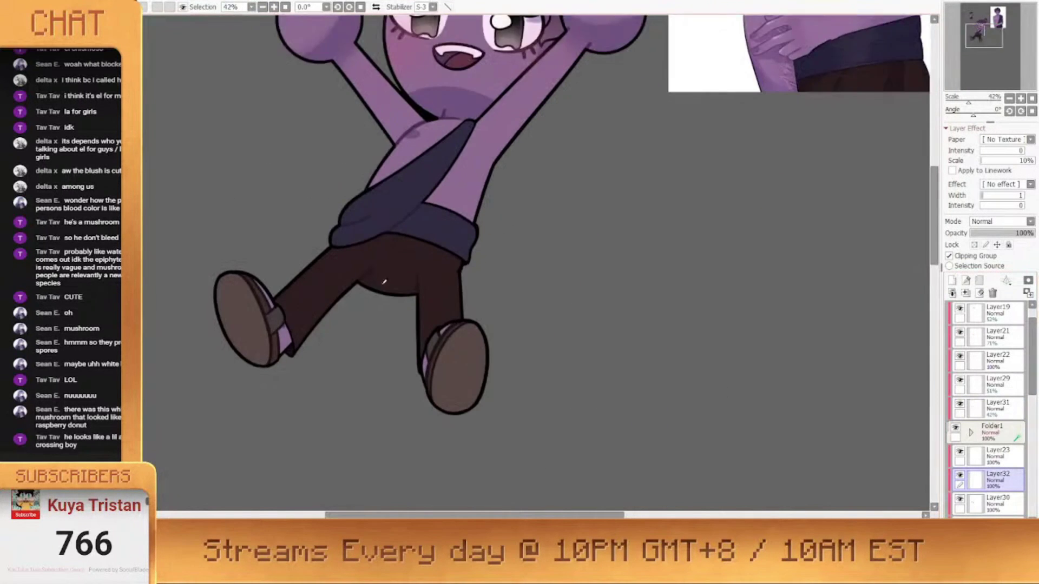
scroll(384, 282, up, 1)
drag(444, 389, 512, 395)
drag(440, 424, 501, 428)
drag(476, 378, 619, 366)
drag(354, 337, 307, 357)
scroll(698, 241, down, 5)
mouse_move(682, 181)
mouse_down()
mouse_move(591, 255)
mouse_move(541, 265)
mouse_up()
scroll(536, 249, up, 1)
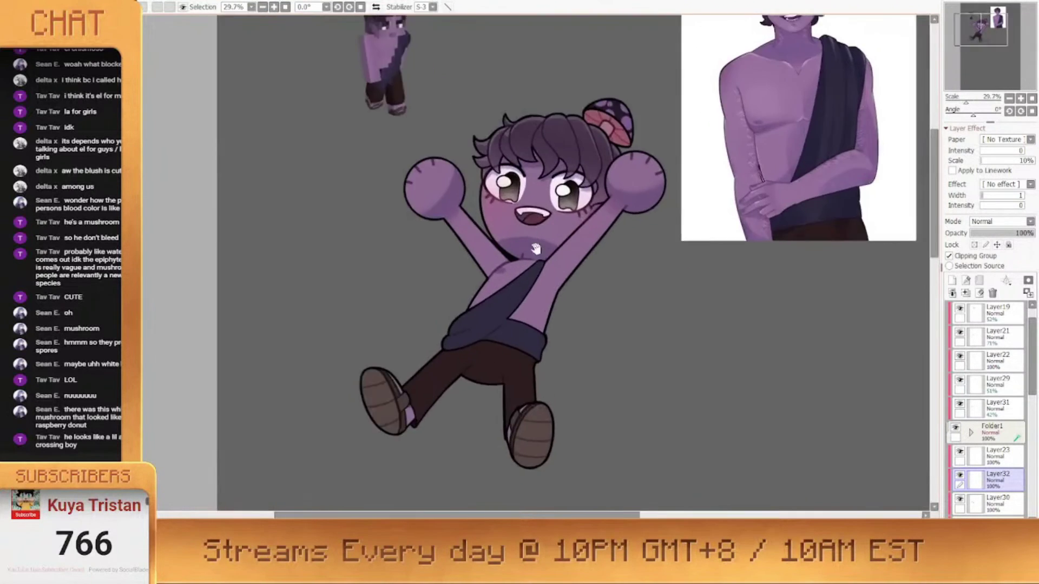
scroll(535, 248, down, 2)
scroll(547, 260, up, 1)
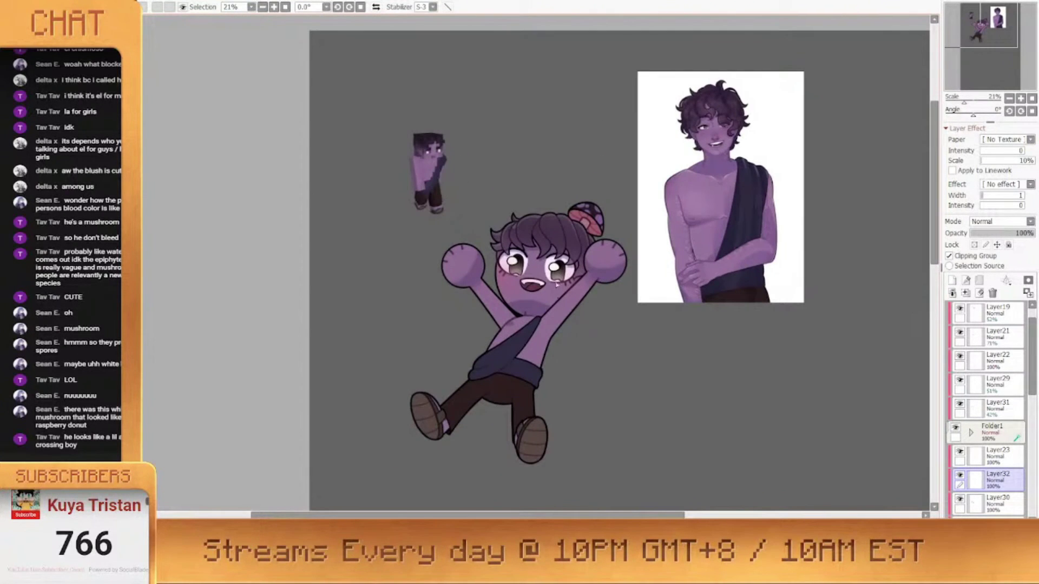
Add a clipped Hard Light layer below the line-art folder and paint a pale cream rim light along the chest, sash and outstretched leg
click(997, 457)
click(952, 280)
click(1001, 221)
click(982, 406)
scroll(471, 269, up, 1)
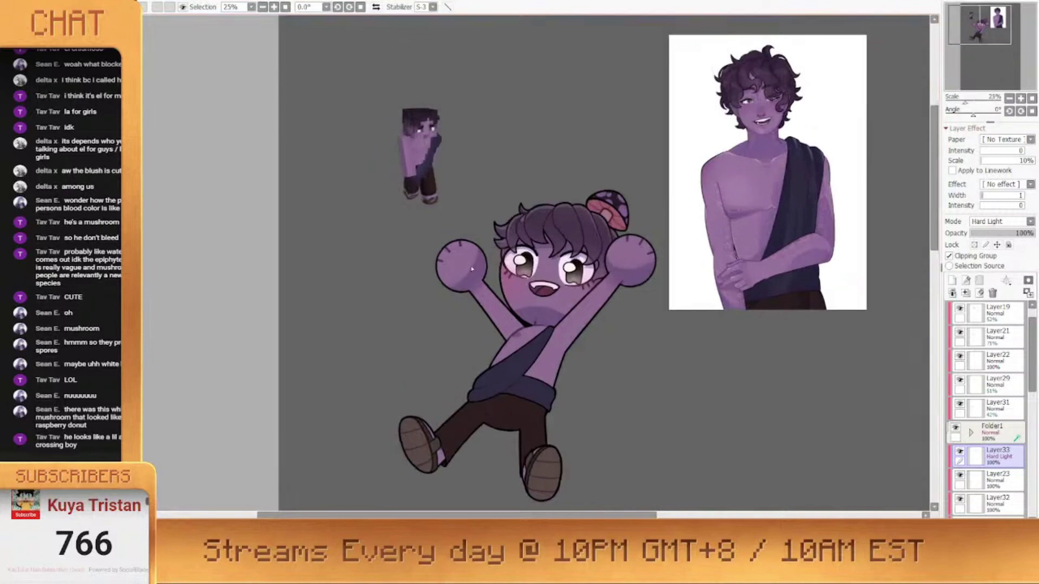
scroll(534, 362, up, 4)
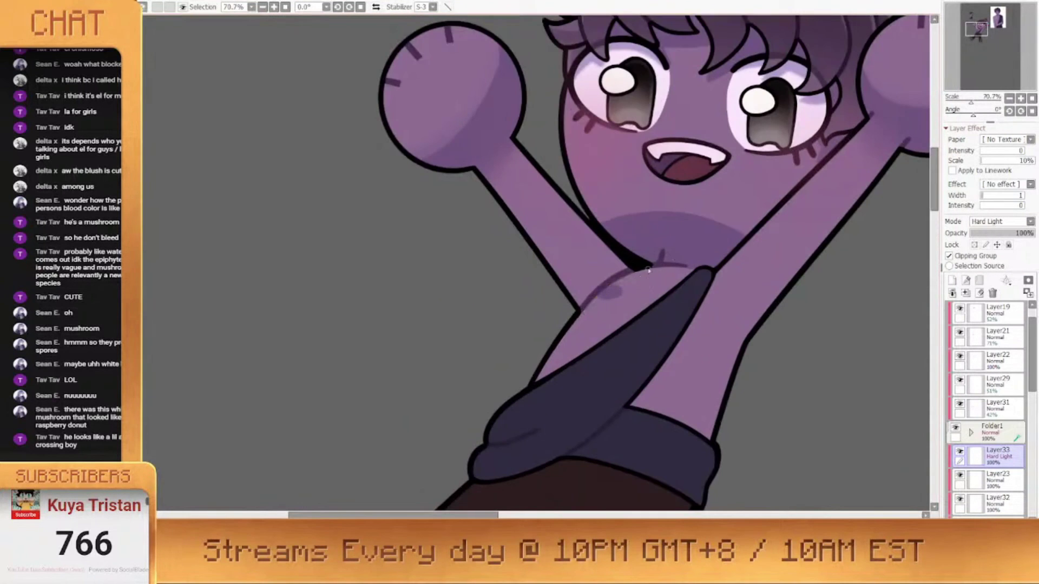
scroll(534, 362, up, 2)
drag(508, 432, 607, 308)
drag(605, 309, 507, 401)
drag(471, 363, 500, 401)
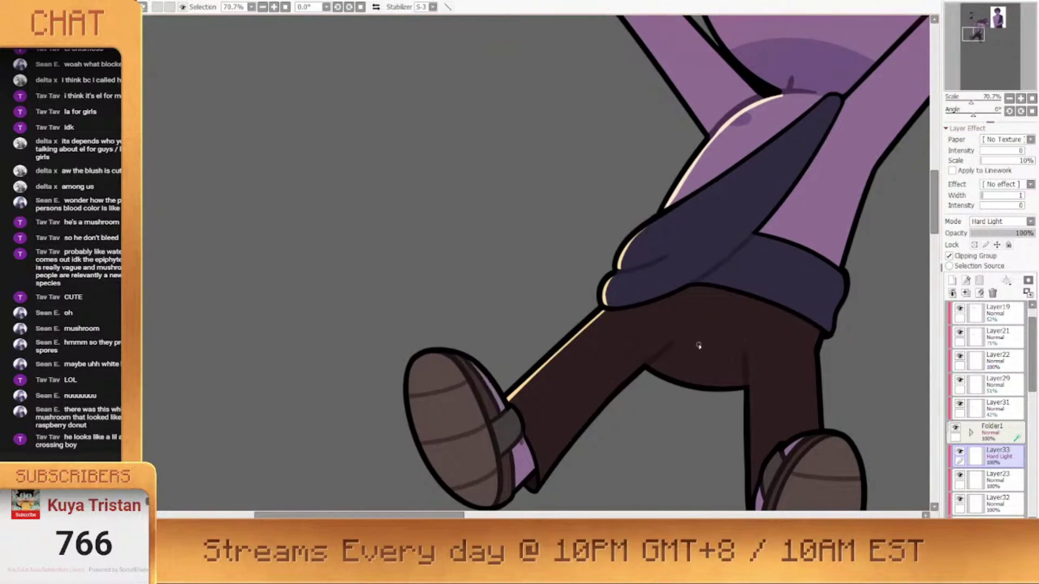
Extend the pale cream rim light along the raised hand, the side of the face and the hair tufts
drag(677, 227, 519, 483)
drag(360, 205, 431, 108)
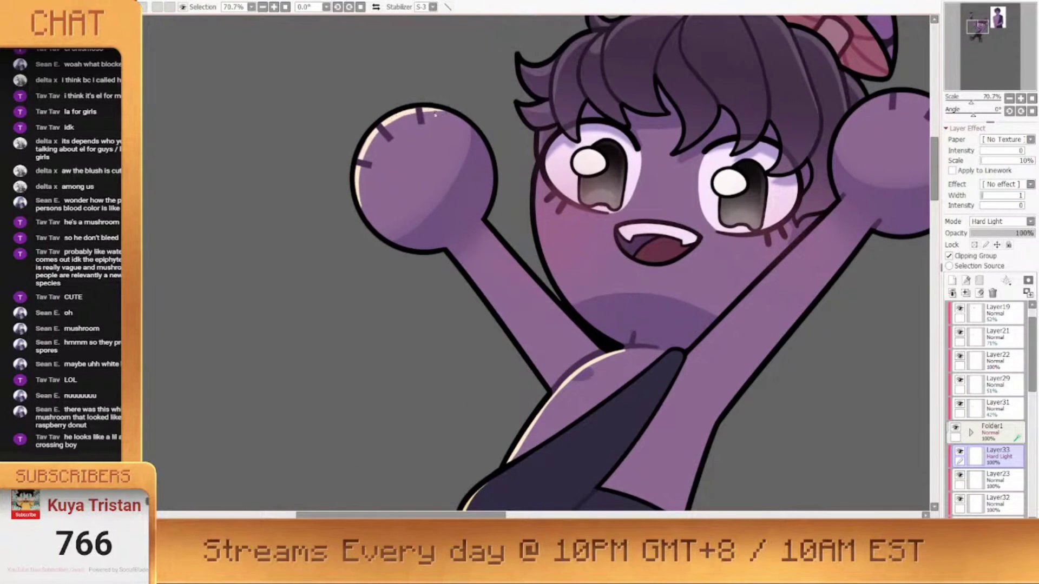
drag(535, 135, 438, 248)
key(ctrl+z)
mouse_move(432, 172)
mouse_down()
mouse_move(465, 209)
mouse_move(463, 309)
mouse_up()
scroll(421, 330, down, 4)
scroll(427, 325, up, 2)
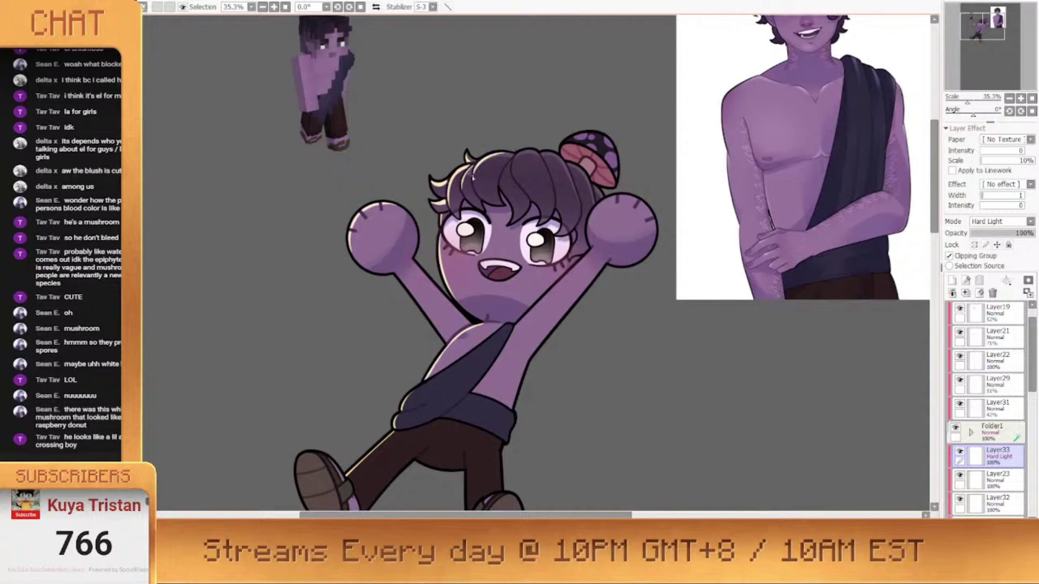
drag(473, 177, 461, 136)
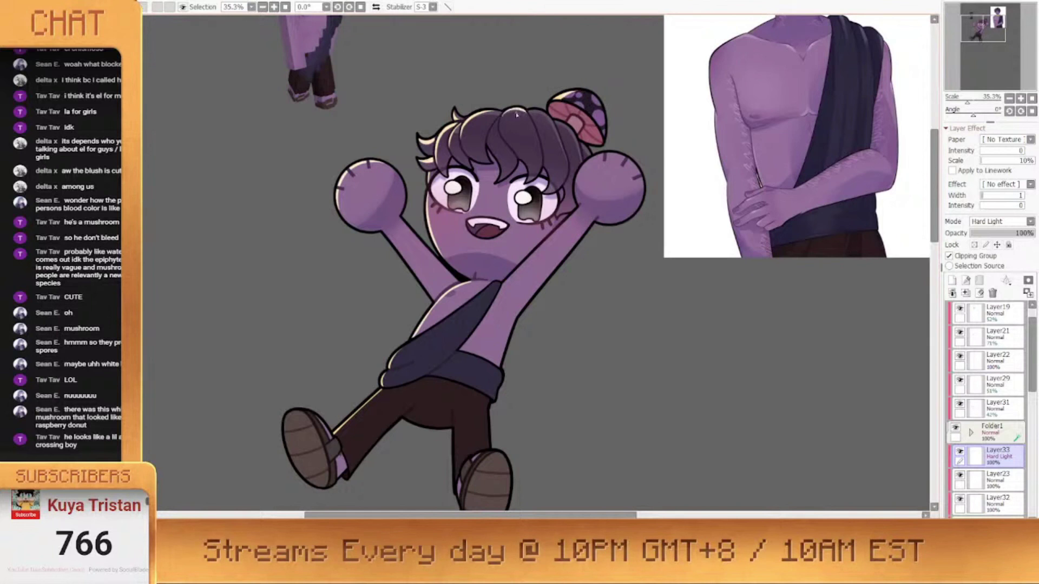
Shift the rim light's hue to pink, keep its layer in Hard Light mode and collapse the layer effect settings
click(375, 39)
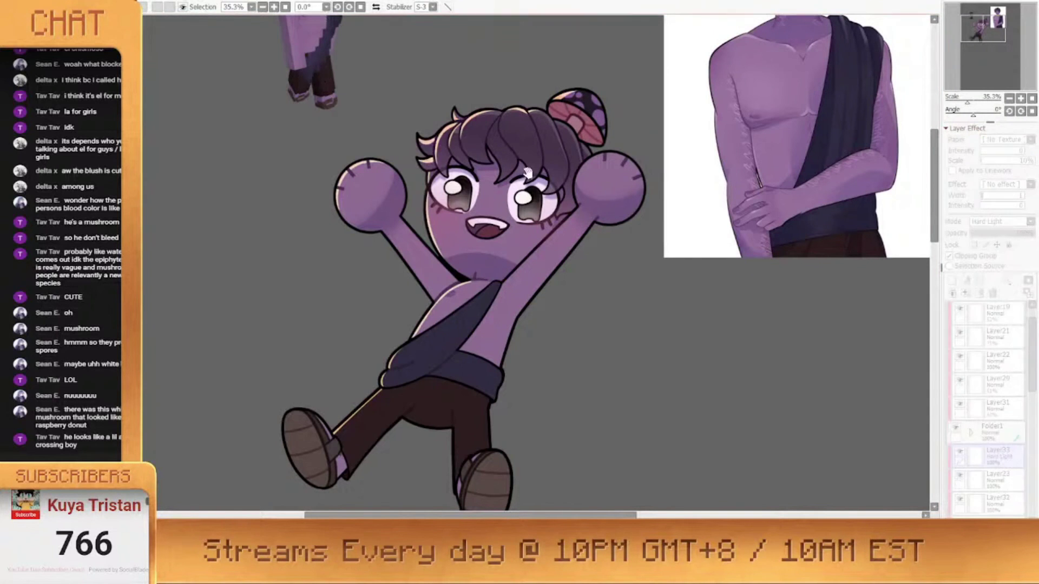
scroll(541, 189, down, 2)
scroll(541, 167, up, 4)
click(946, 128)
click(1001, 142)
click(995, 151)
scroll(554, 170, up, 1)
scroll(554, 170, down, 2)
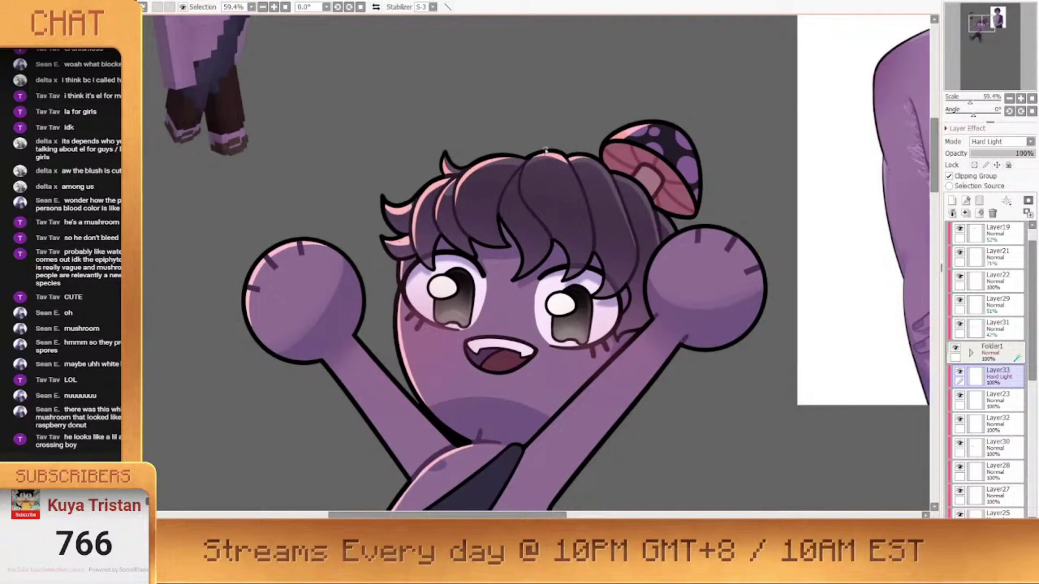
Extend the pink rim light along the mushroom-side raised hand, the underside of its arm and the outer edge of the trouser leg
mouse_move(505, 245)
mouse_down()
mouse_move(570, 178)
mouse_move(388, 230)
mouse_up()
mouse_move(580, 218)
mouse_down()
mouse_move(626, 232)
mouse_move(645, 262)
mouse_up()
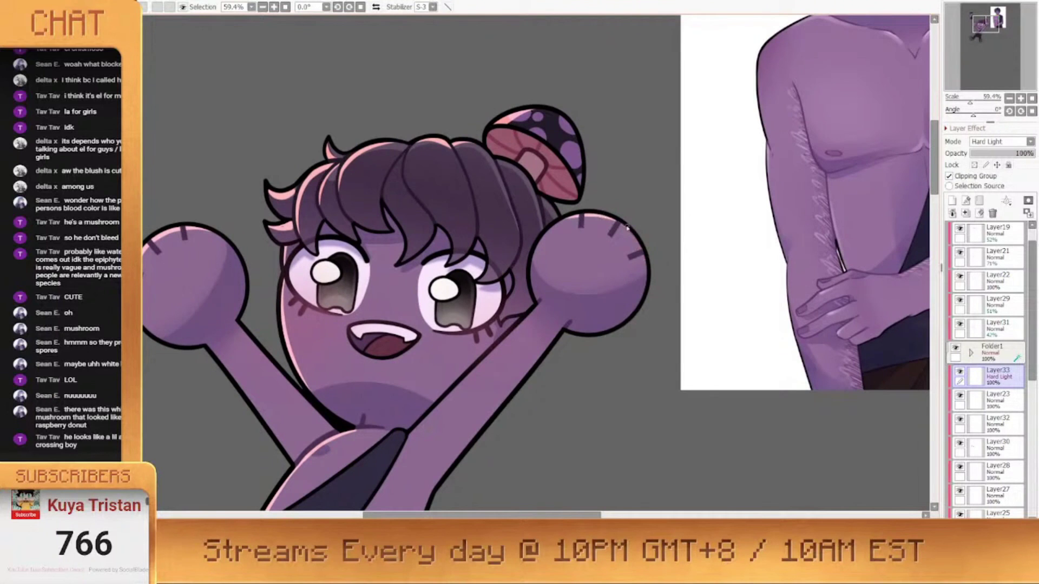
scroll(650, 260, down, 2)
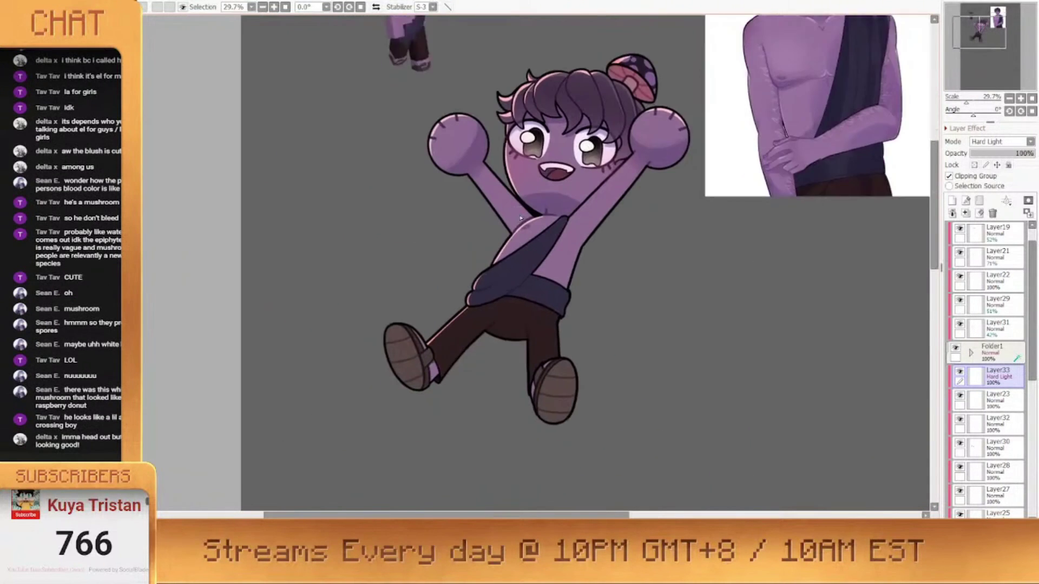
drag(547, 348, 526, 407)
key(ctrl+z)
drag(632, 190, 554, 285)
scroll(567, 244, down, 2)
scroll(568, 243, up, 1)
scroll(568, 244, down, 1)
mouse_move(568, 244)
mouse_down()
mouse_move(582, 253)
mouse_move(532, 88)
mouse_up()
drag(543, 136, 557, 209)
key(Return)
Shift the hue of the Hard Light rim-light layer from pink to a pale lavender blue
scroll(575, 213, down, 3)
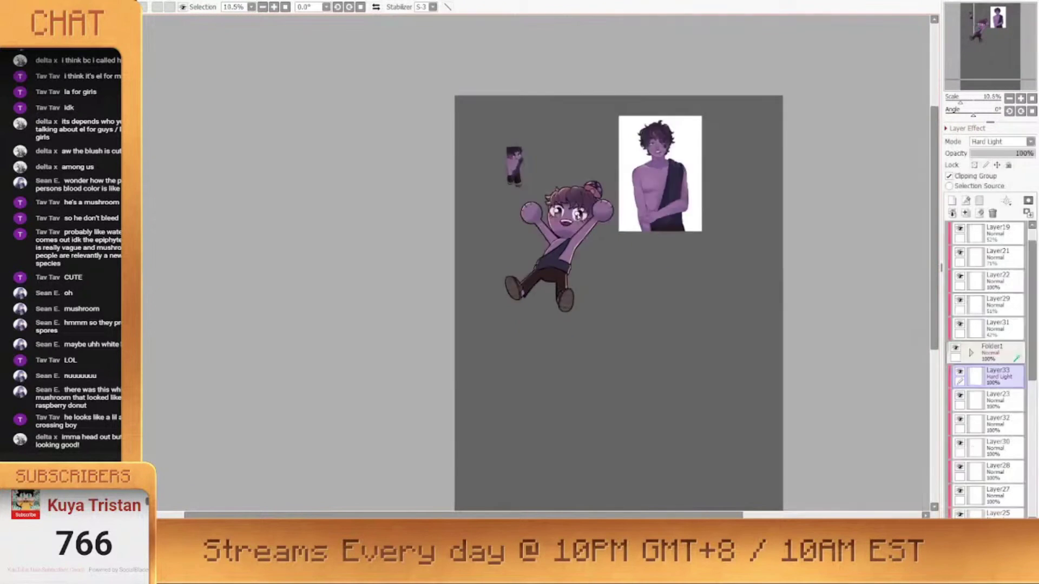
scroll(551, 236, up, 3)
key(ctrl+u)
drag(335, 85, 395, 139)
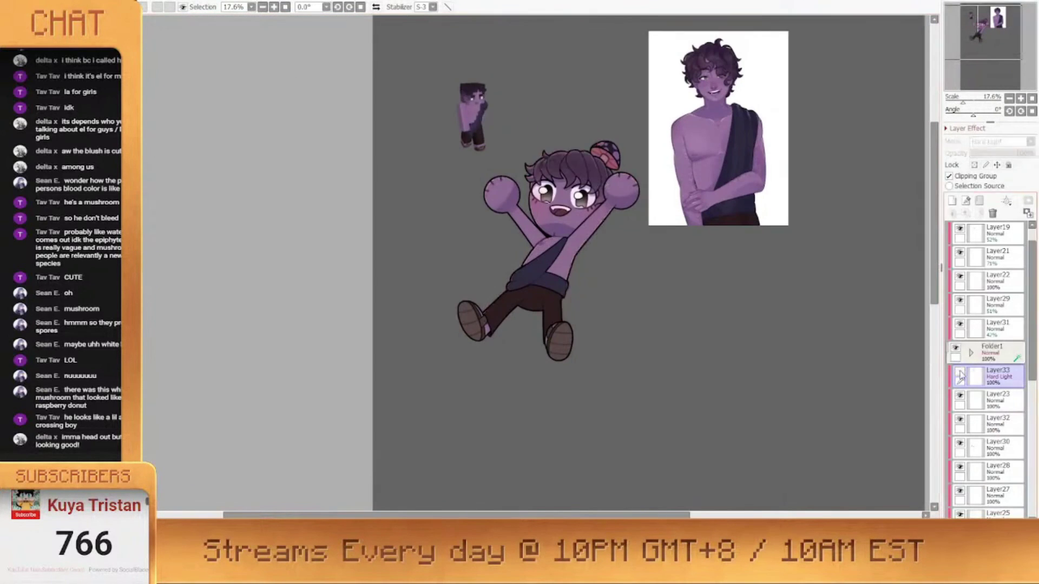
drag(340, 88, 267, 81)
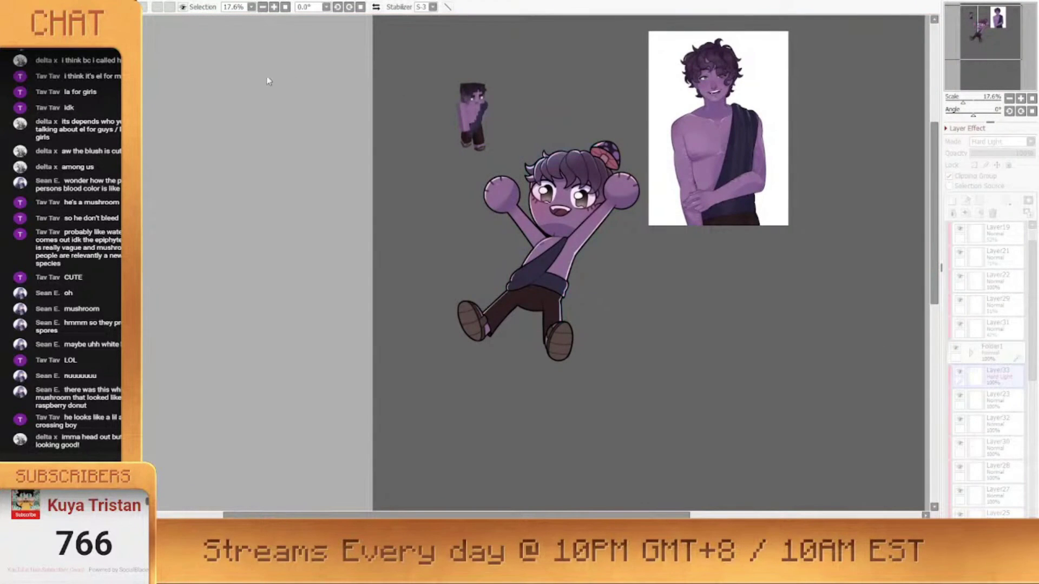
click(389, 145)
Add a new clipped Normal layer directly above the character's base layer, below the Multiply shading layer
scroll(544, 217, up, 1)
drag(578, 237, 564, 258)
scroll(996, 373, down, 4)
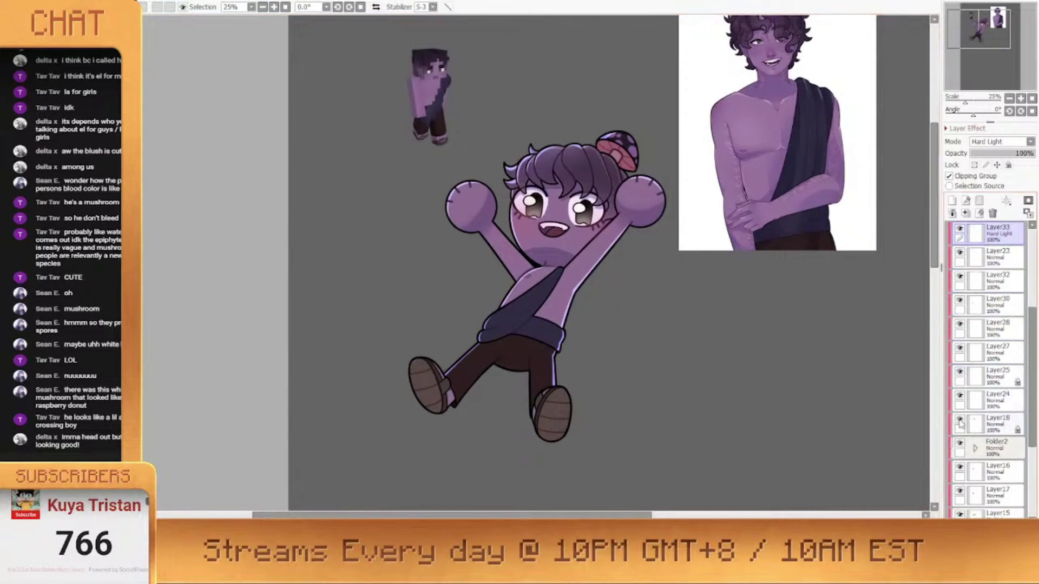
click(996, 394)
click(952, 201)
Try a pale zigzag scar pattern along the forearm of the mushroom-side raised arm, and undo it
scroll(757, 162, up, 5)
drag(367, 325, 413, 313)
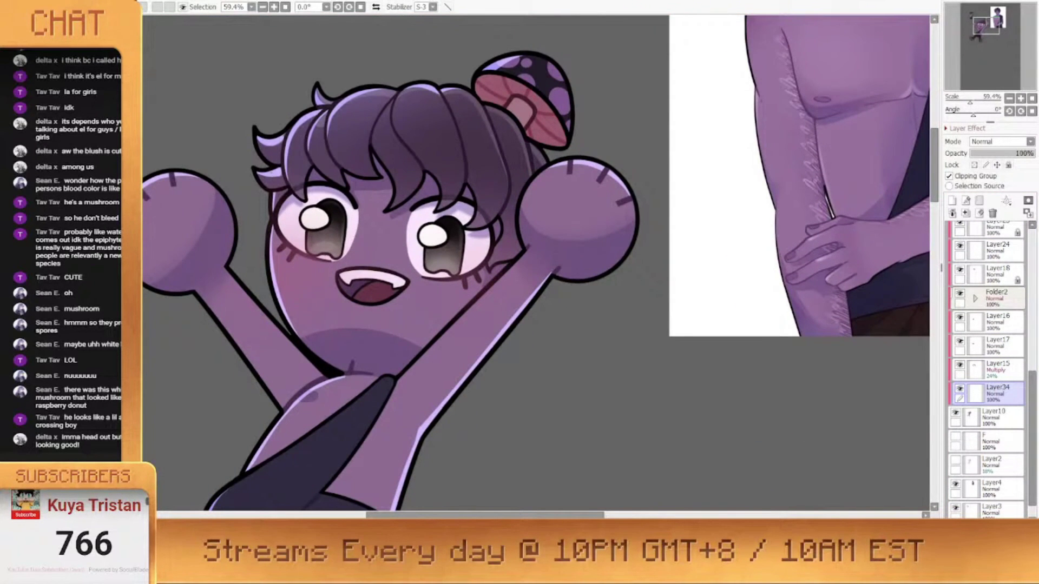
drag(473, 323, 505, 251)
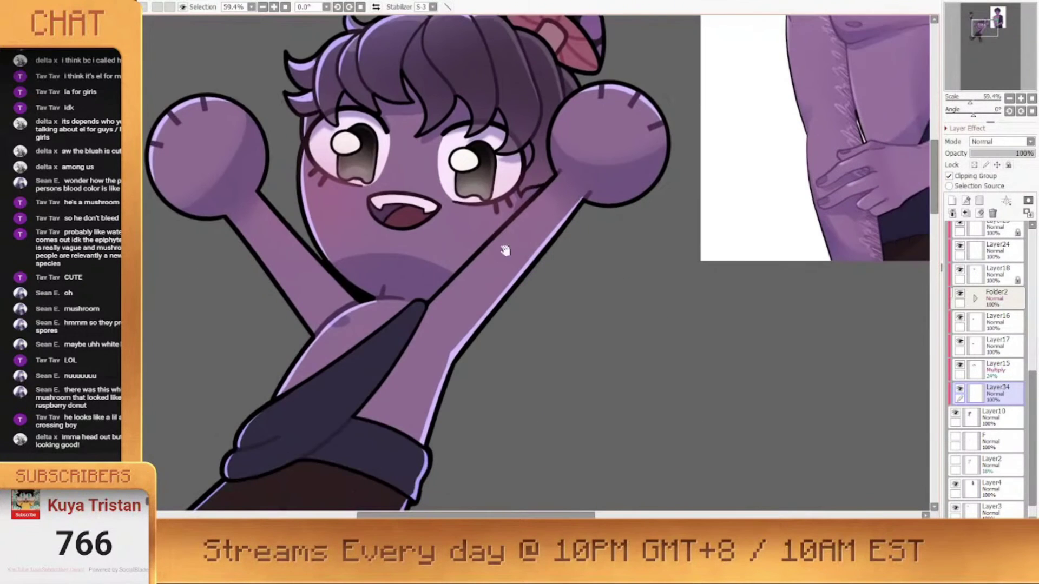
drag(485, 291, 546, 252)
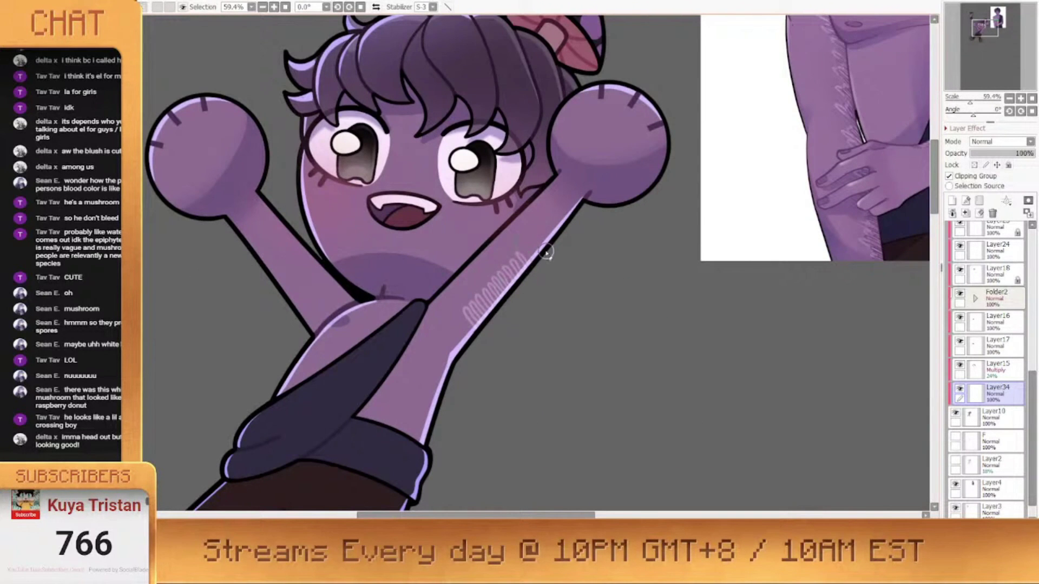
scroll(491, 199, down, 2)
scroll(544, 260, up, 3)
key(ctrl+z)
key(ctrl+z)
Try smaller pale scar squiggles on the same arm near the wrist and undo the strokes
mouse_move(528, 354)
mouse_down()
mouse_move(568, 297)
mouse_move(584, 306)
mouse_up()
scroll(584, 306, down, 6)
scroll(584, 306, up, 6)
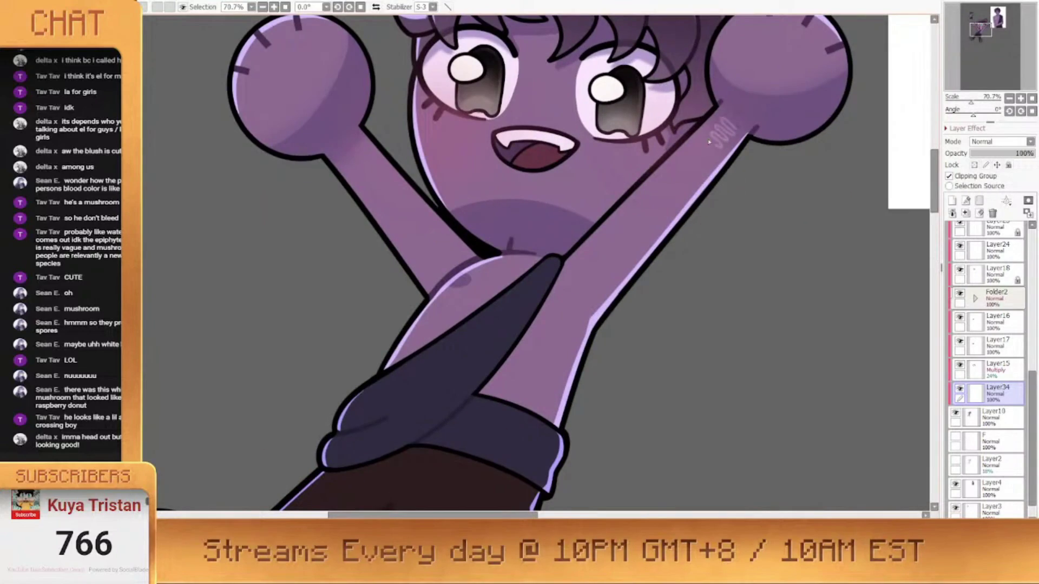
key(ctrl+z)
scroll(632, 265, down, 7)
scroll(649, 306, up, 8)
mouse_move(533, 251)
mouse_down()
mouse_move(552, 267)
mouse_move(526, 310)
mouse_up()
key(ctrl+z)
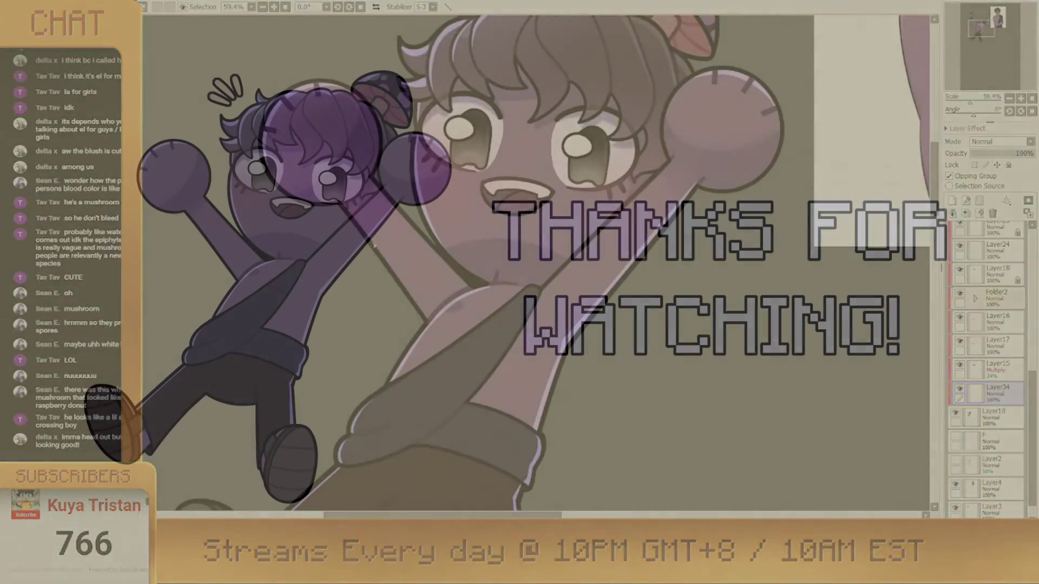